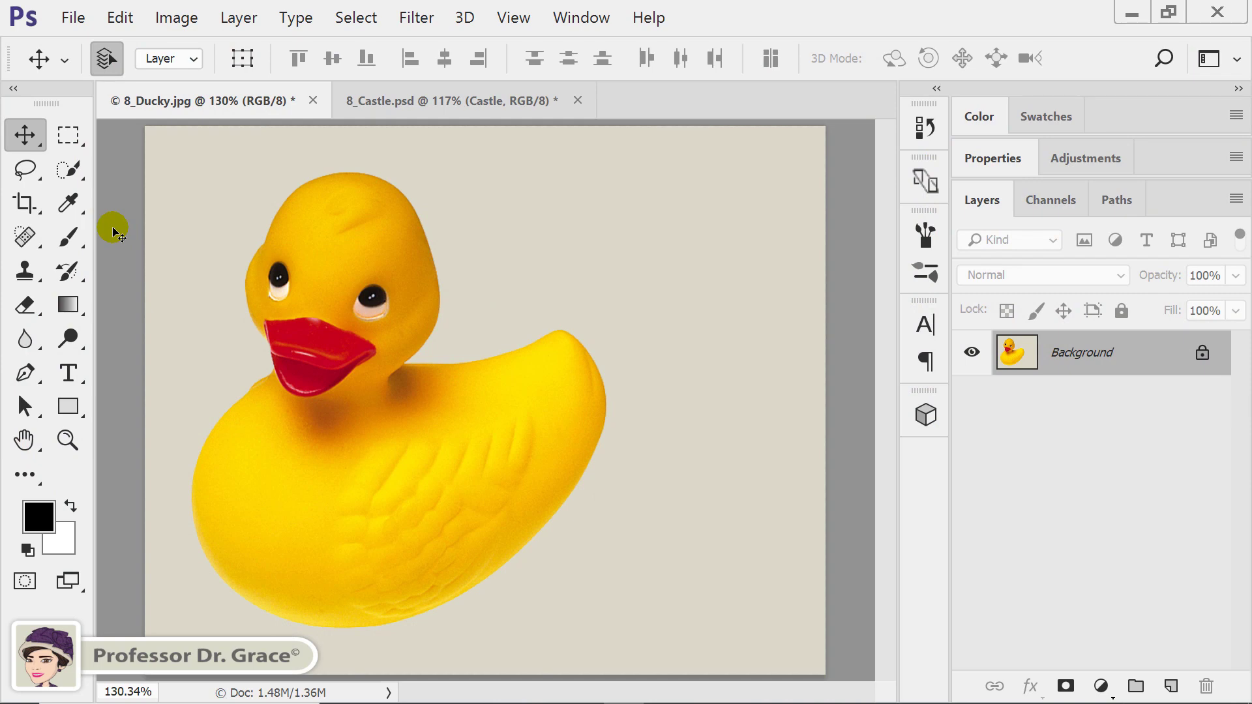
Select the plain backdrop around the duck with the Magic Wand, and invert the selection so it covers the duck.
left_click(67, 169)
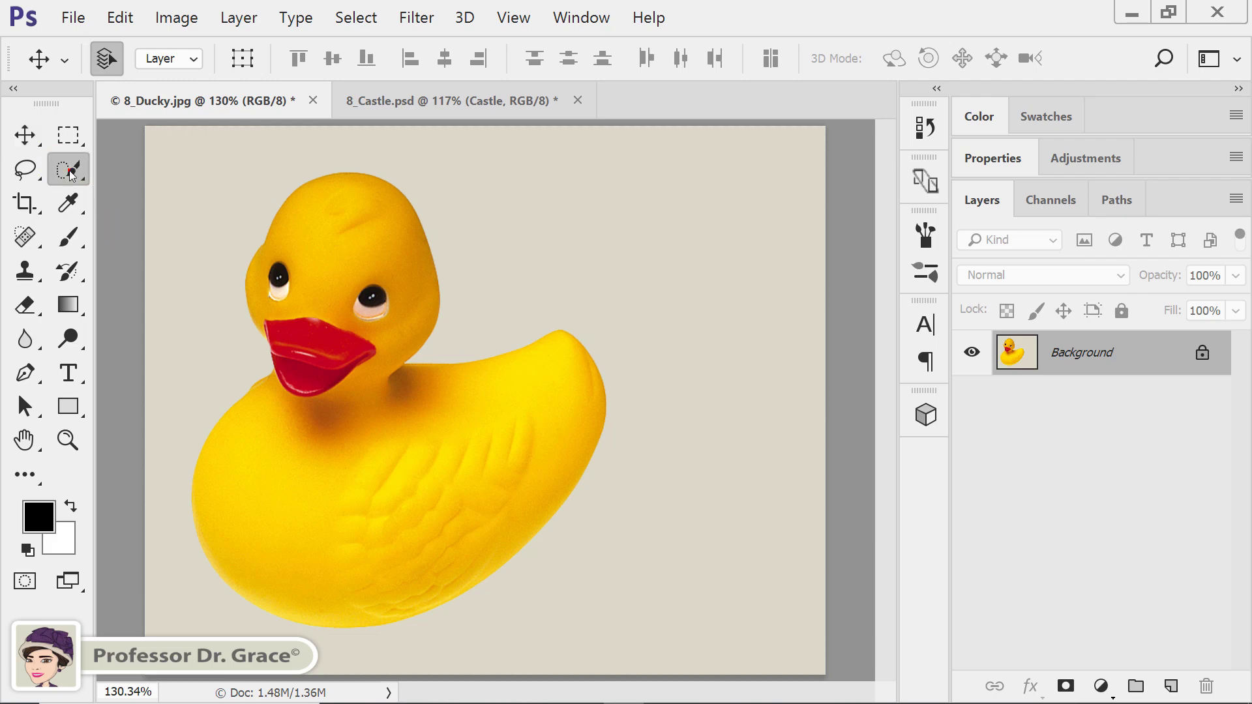
left_click(126, 194)
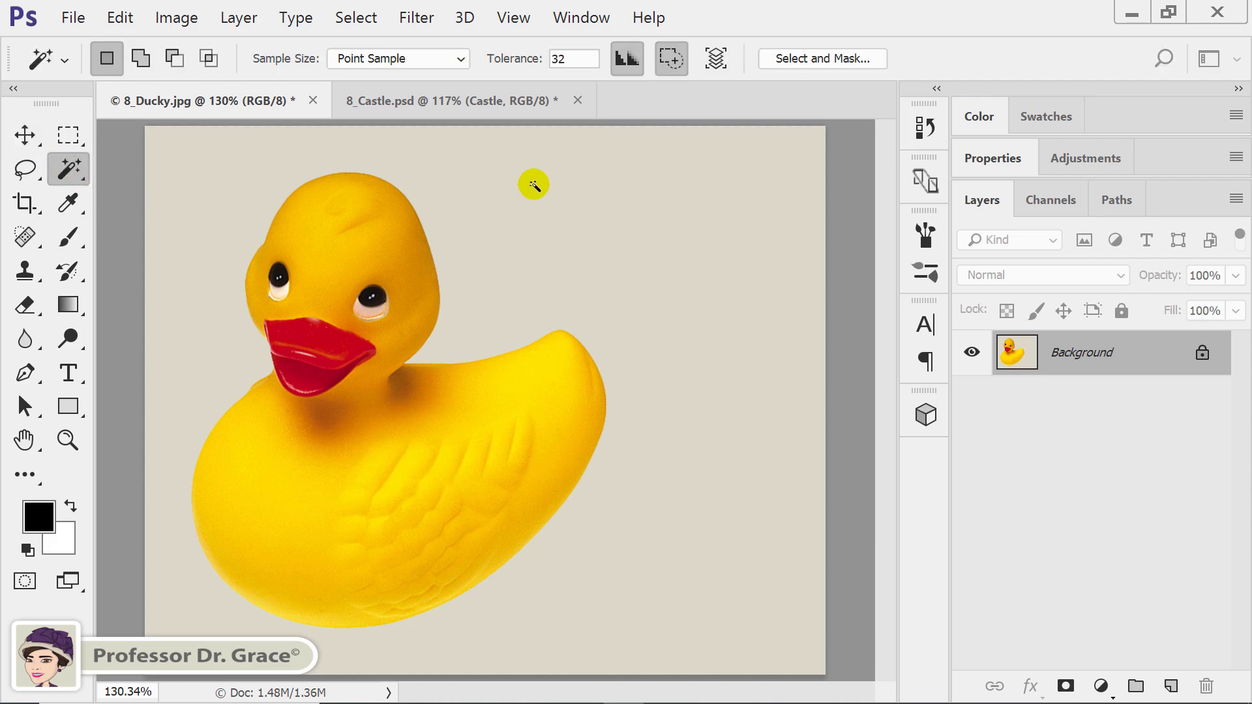
left_click(588, 209)
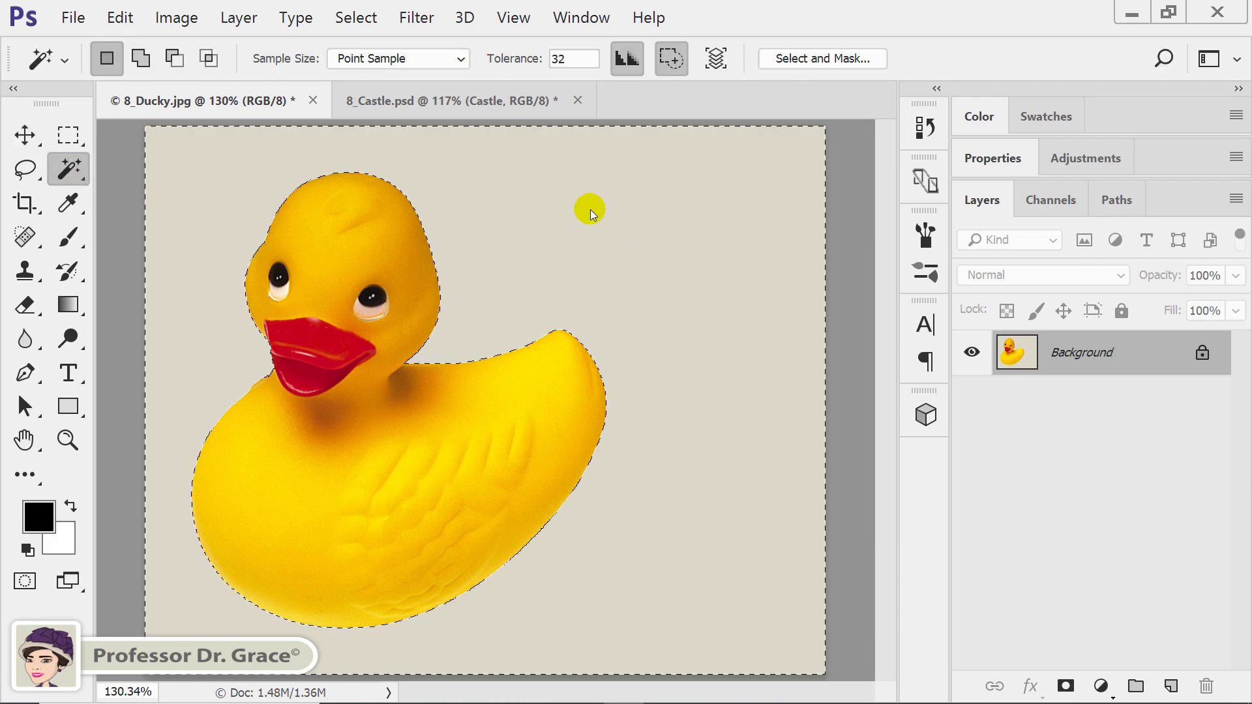
left_click(355, 17)
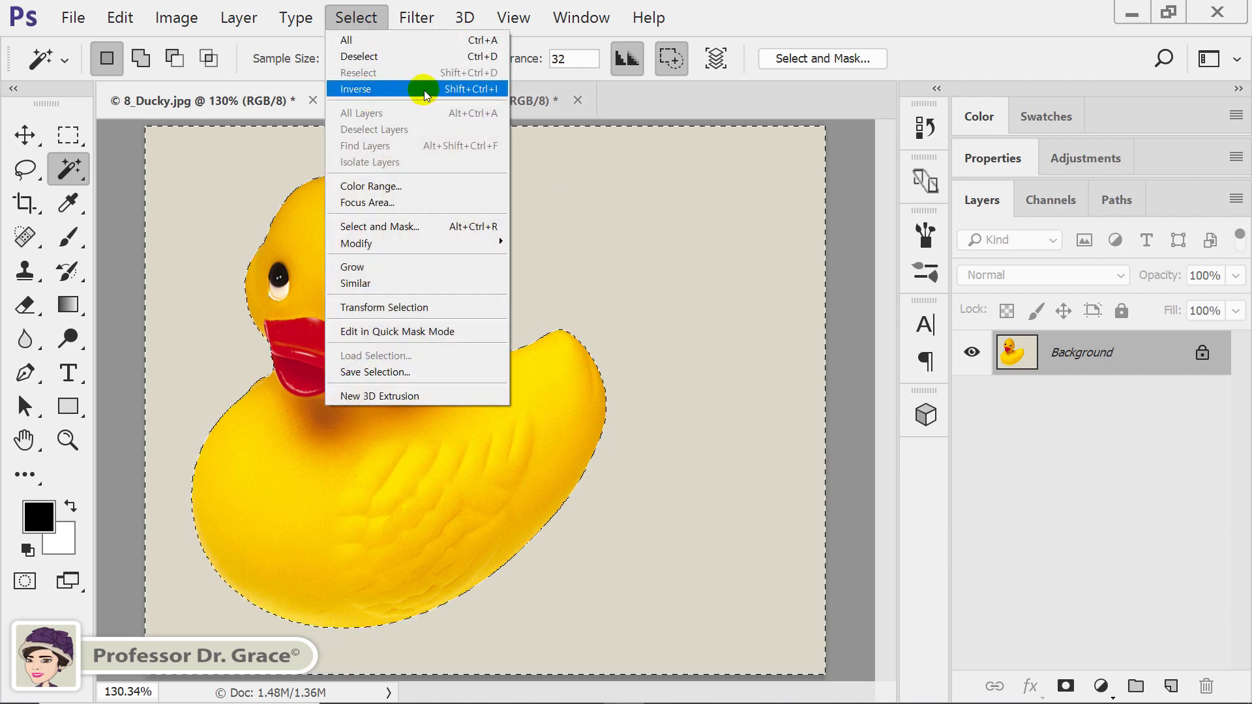
left_click(494, 91)
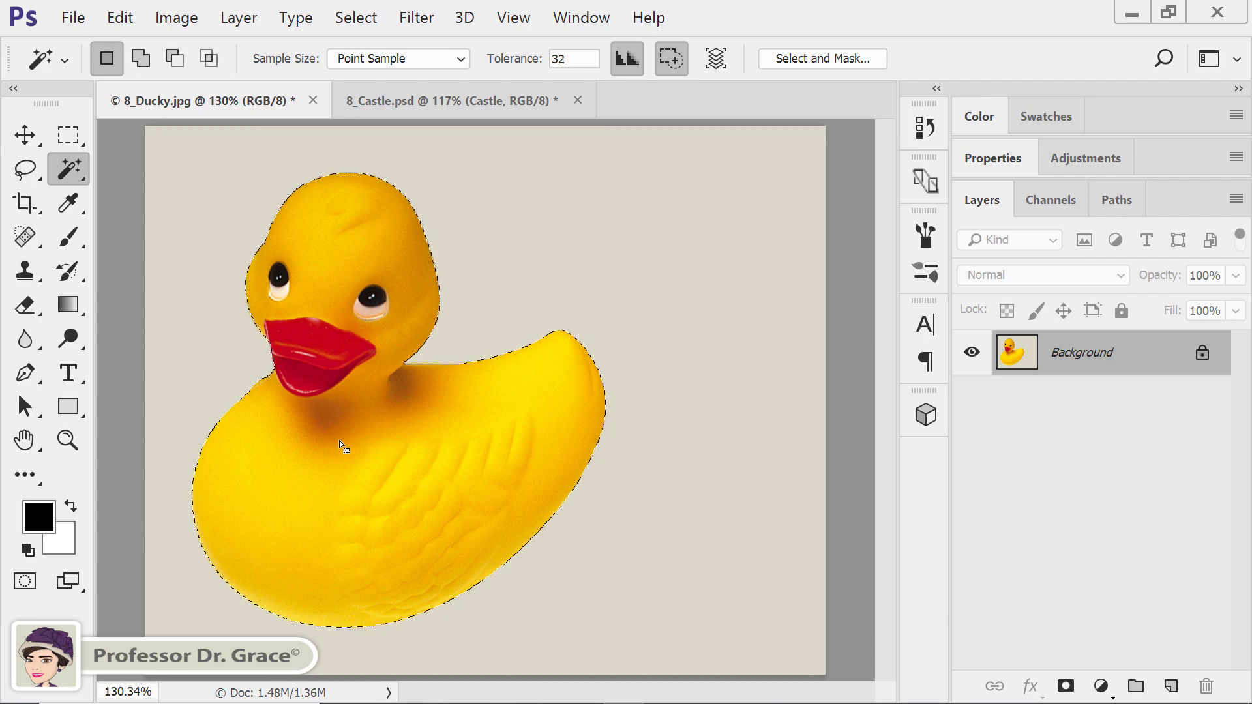
Copy the selected duck onto a new layer and duplicate that layer twice.
key("ctrl+j")
key("ctrl+j")
key("ctrl+j")
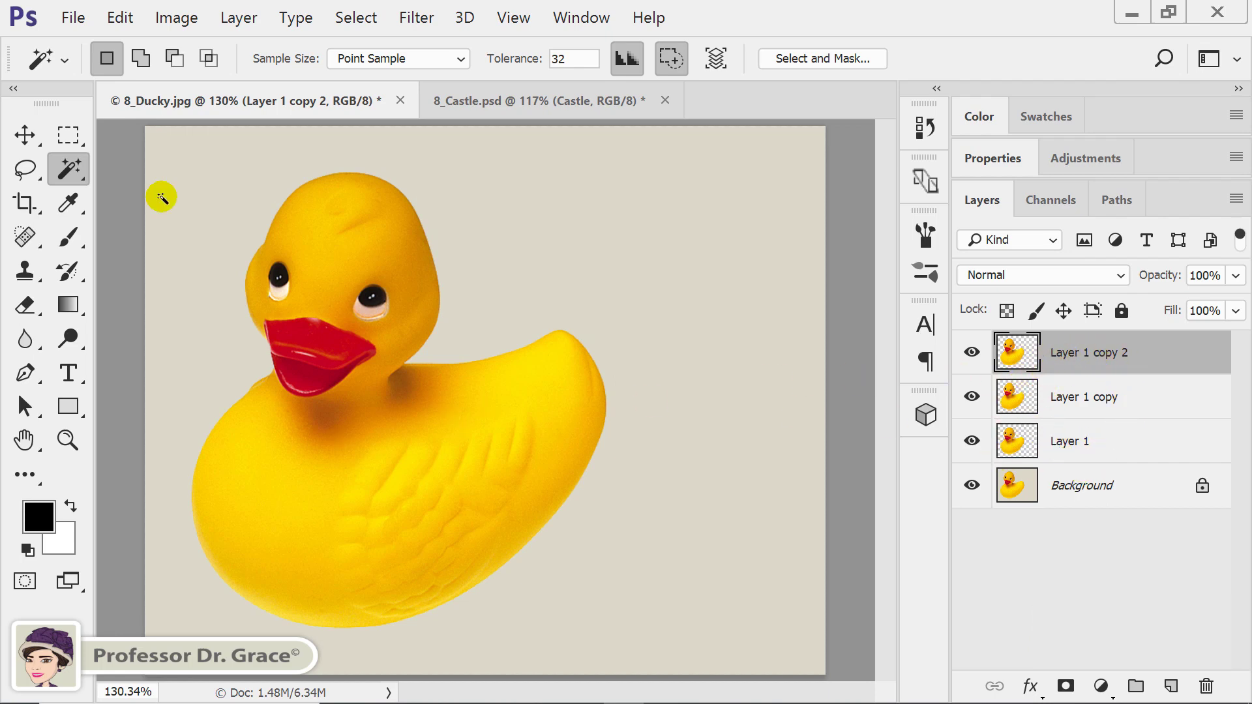
Activate the Move tool with its auto-select option set to Layer.
left_click(26, 135)
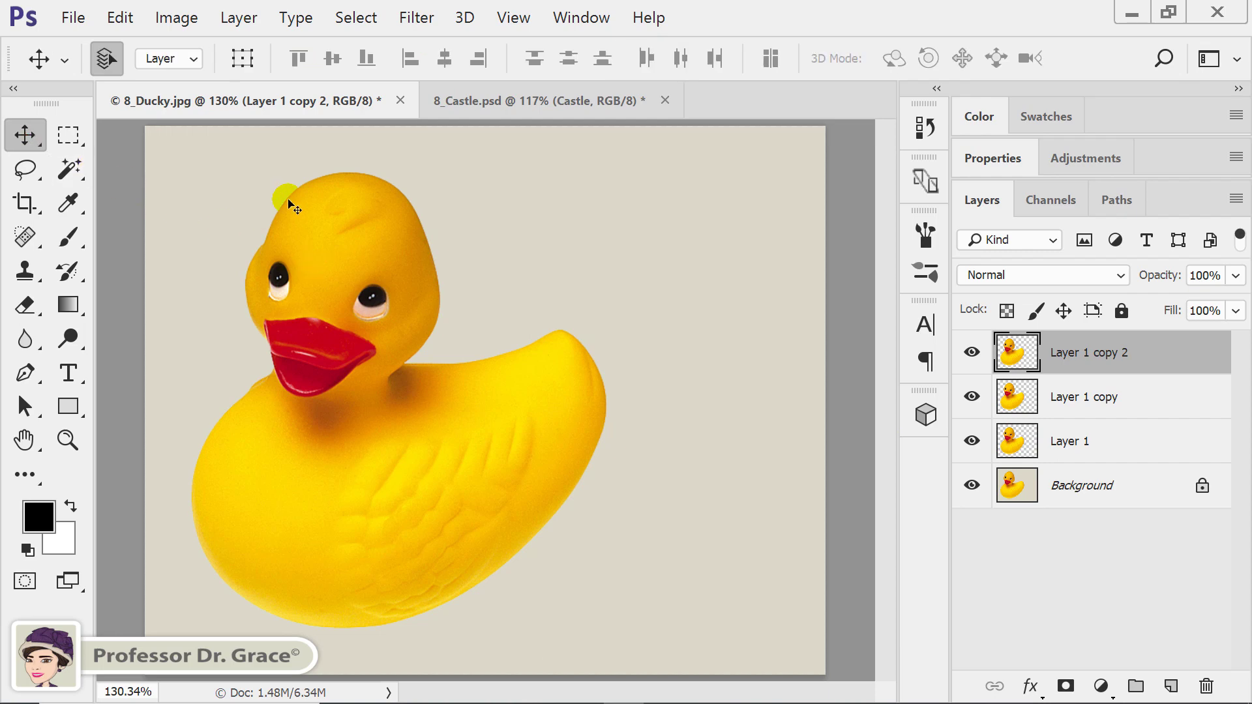
left_click(192, 59)
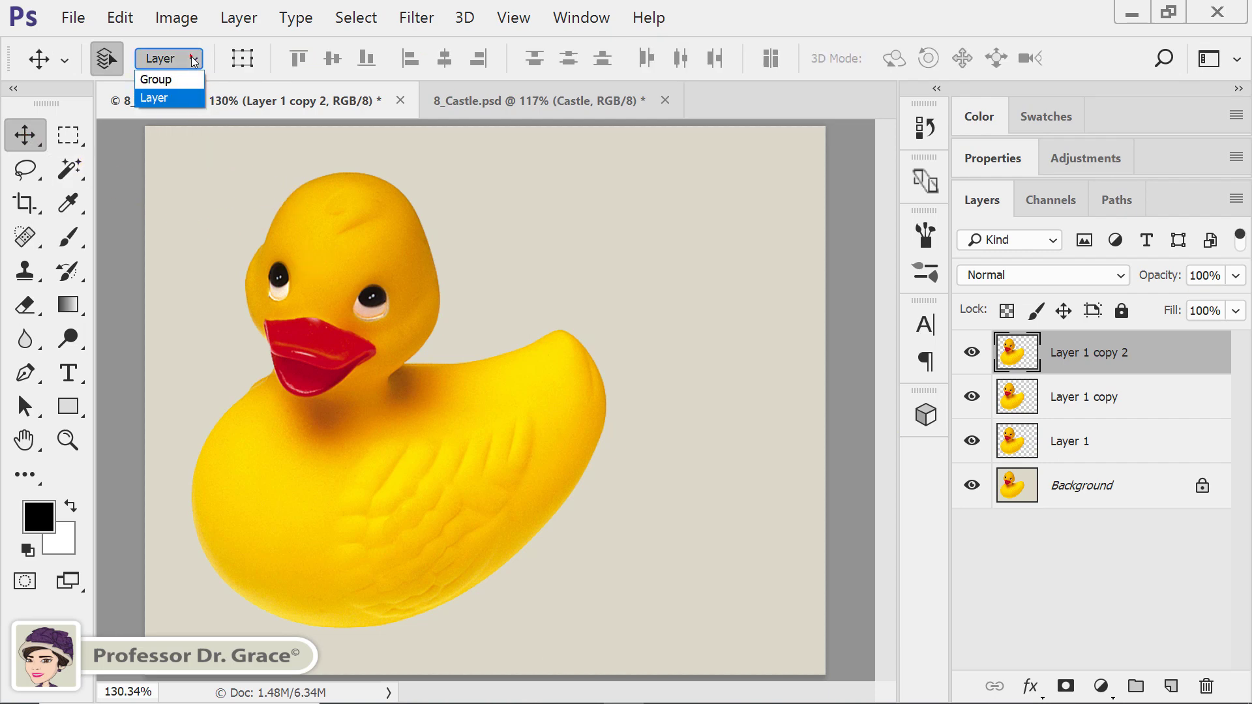
left_click(183, 101)
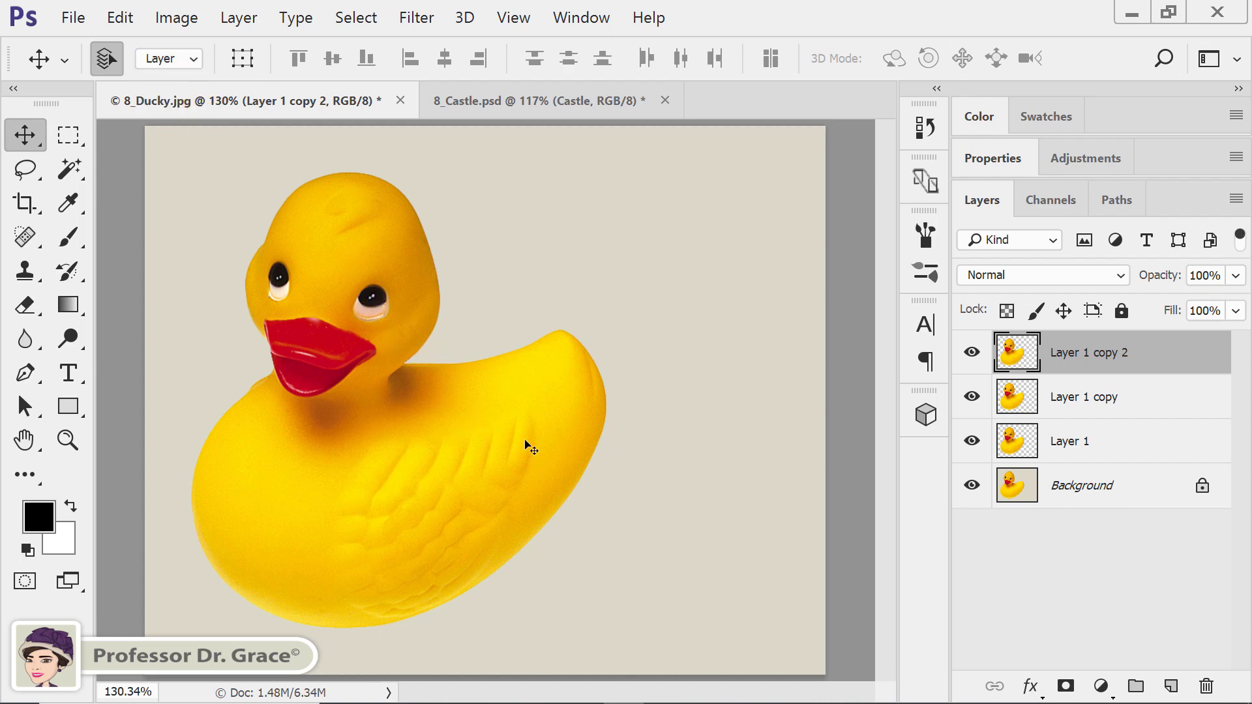
Deselect all layers, and select Layer 1, Layer 1 copy, Layer 1 copy 2 and Background one after another.
left_click(687, 463)
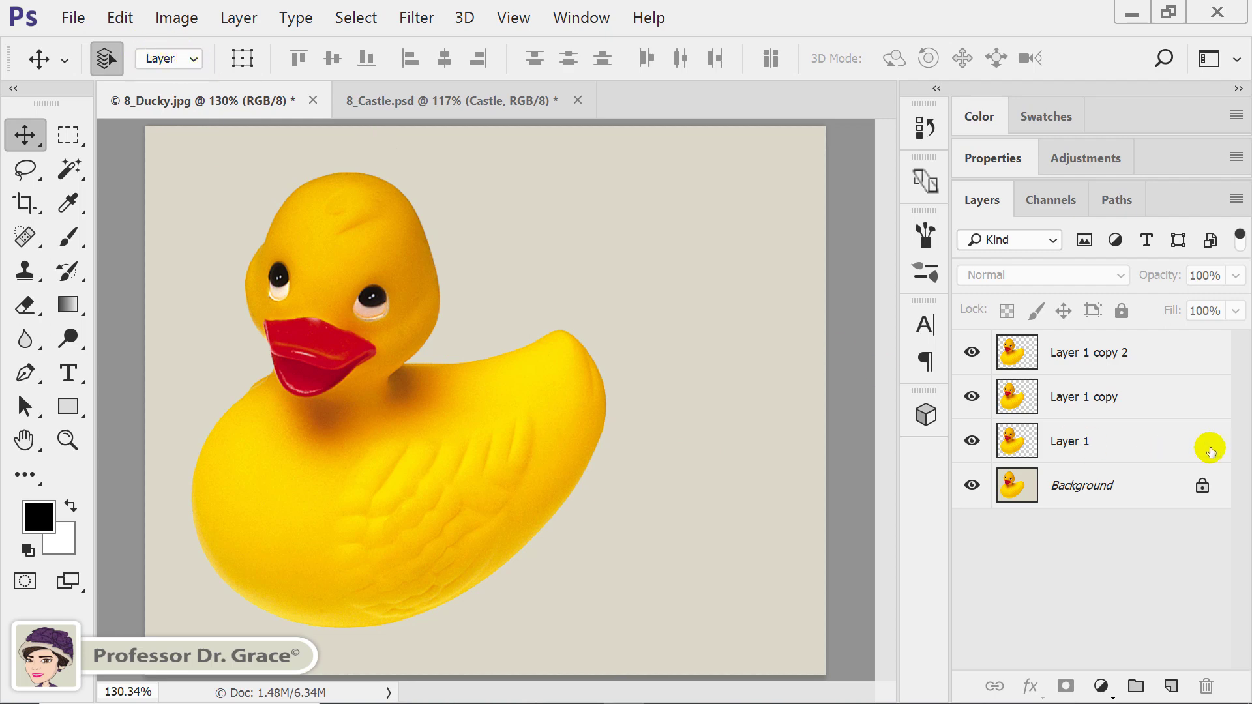
left_click(1088, 455)
left_click(1101, 395)
left_click(1116, 352)
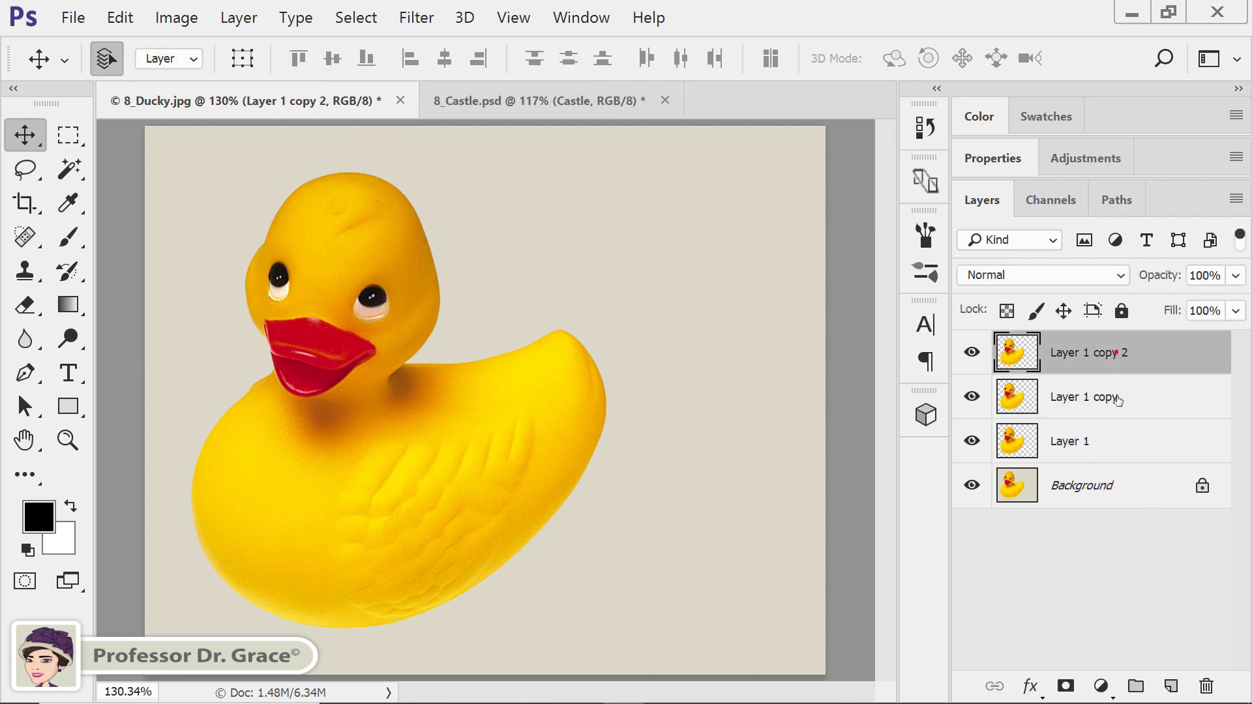
left_click(1104, 486)
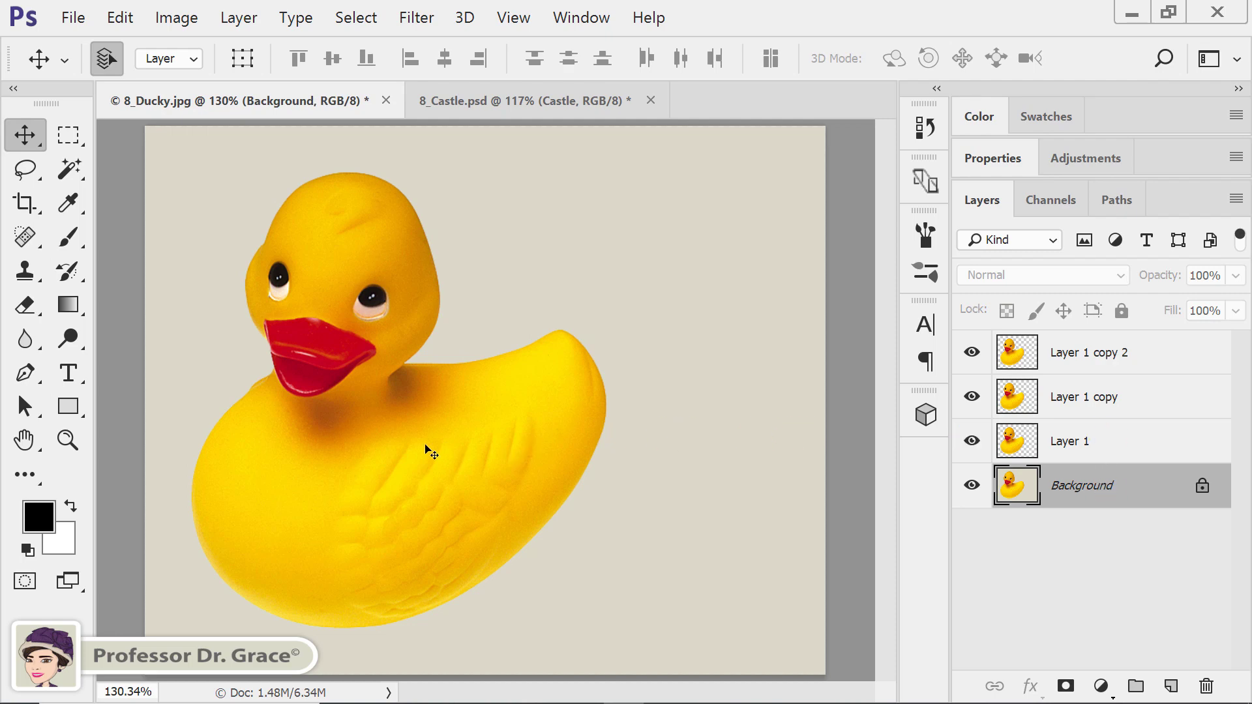
Scale the Layer 1 copy 2 duck proportionally to about 64% and move it right, in front of the large duck's body.
left_click(428, 450)
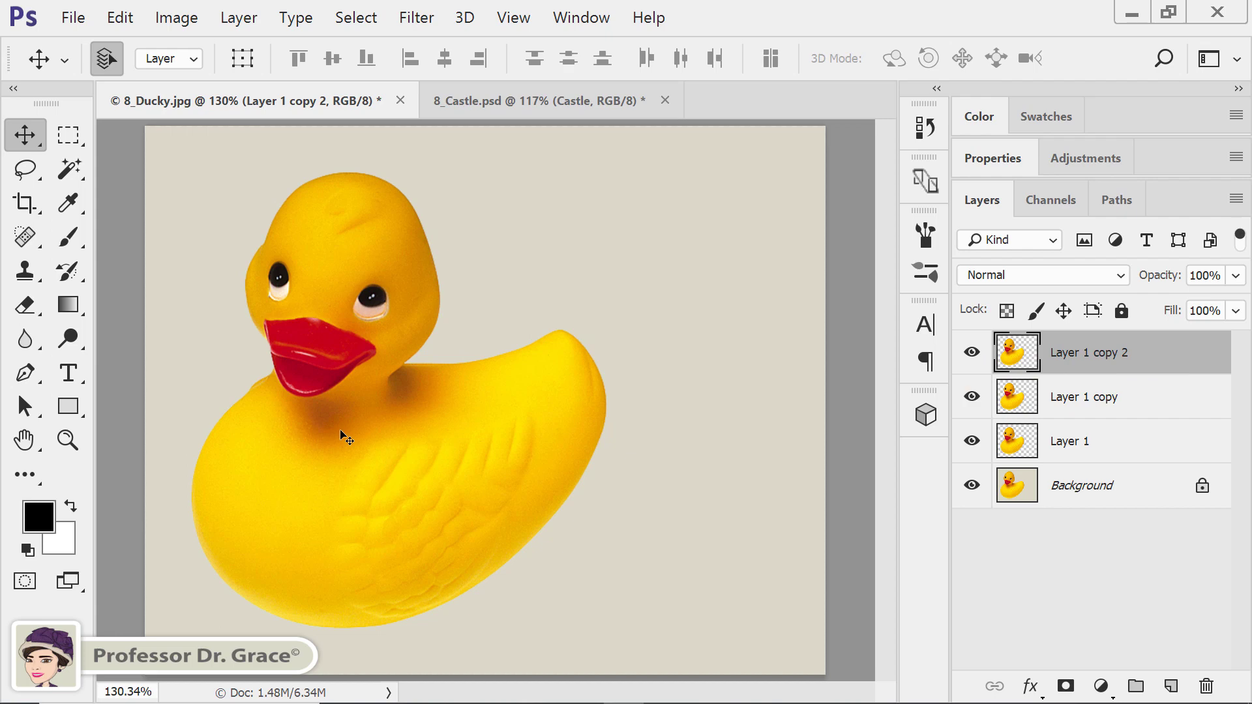
key("ctrl+t")
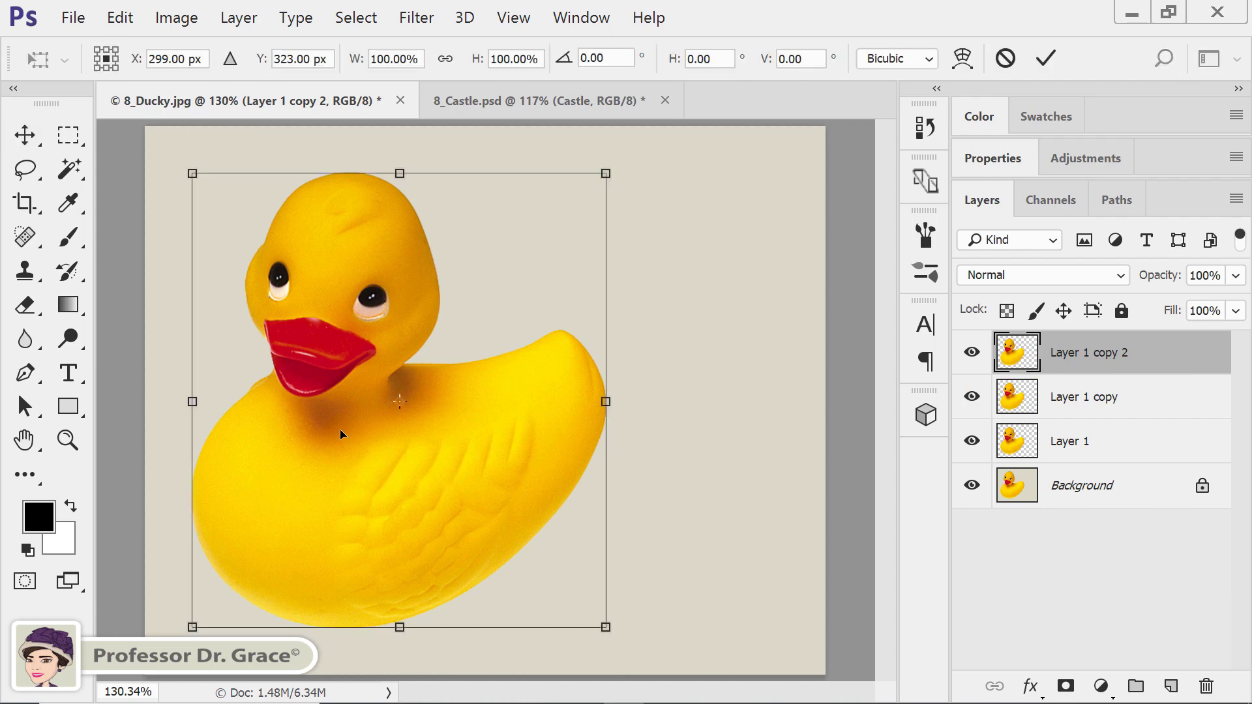
key("shift")
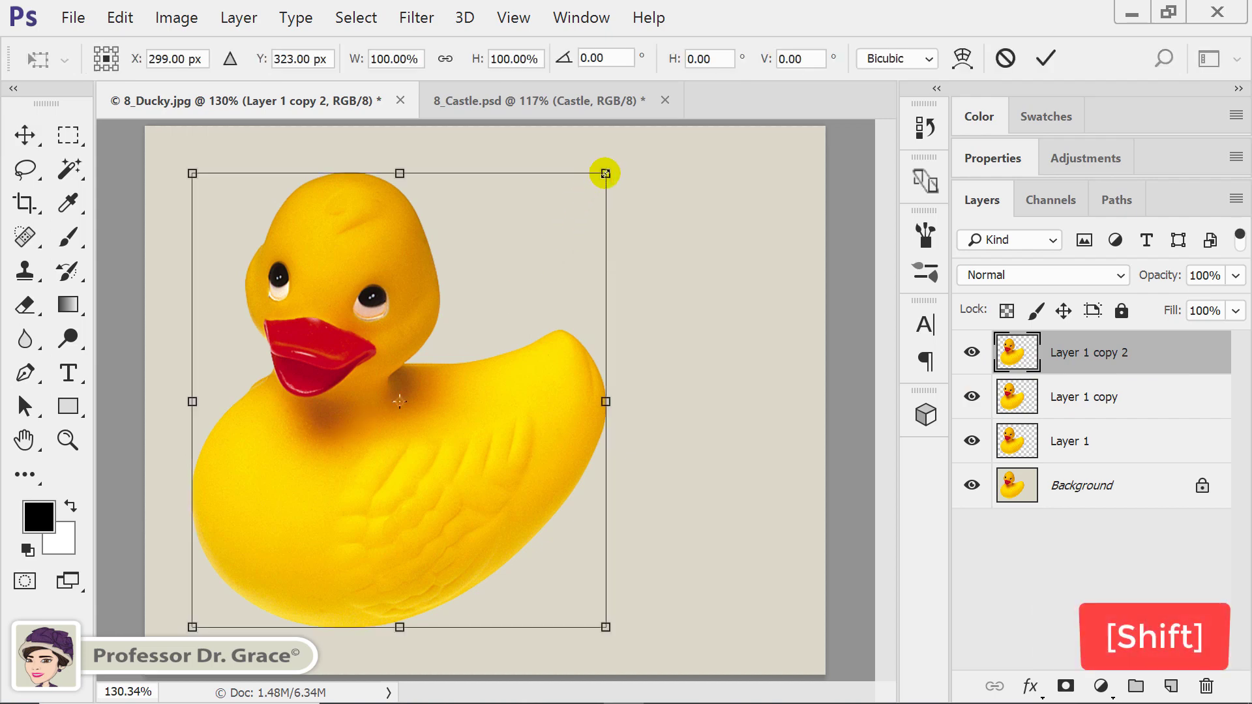
left_click_drag(606, 173, 419, 302)
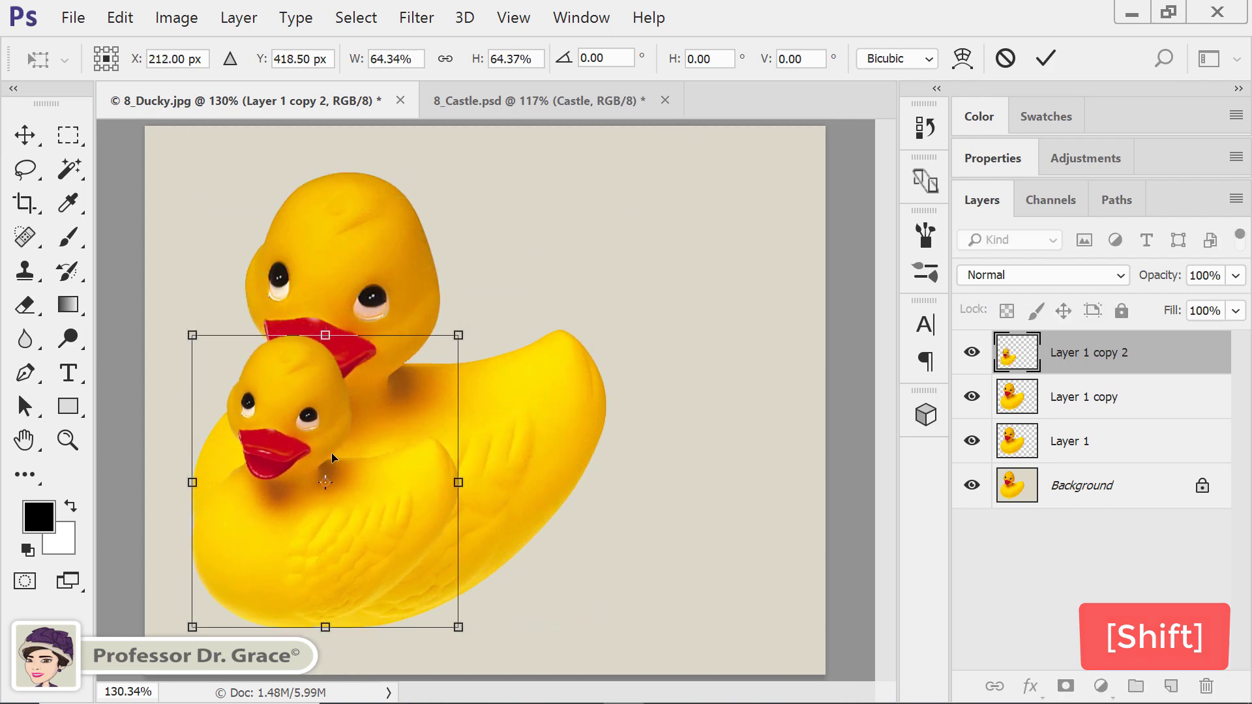
key("Return")
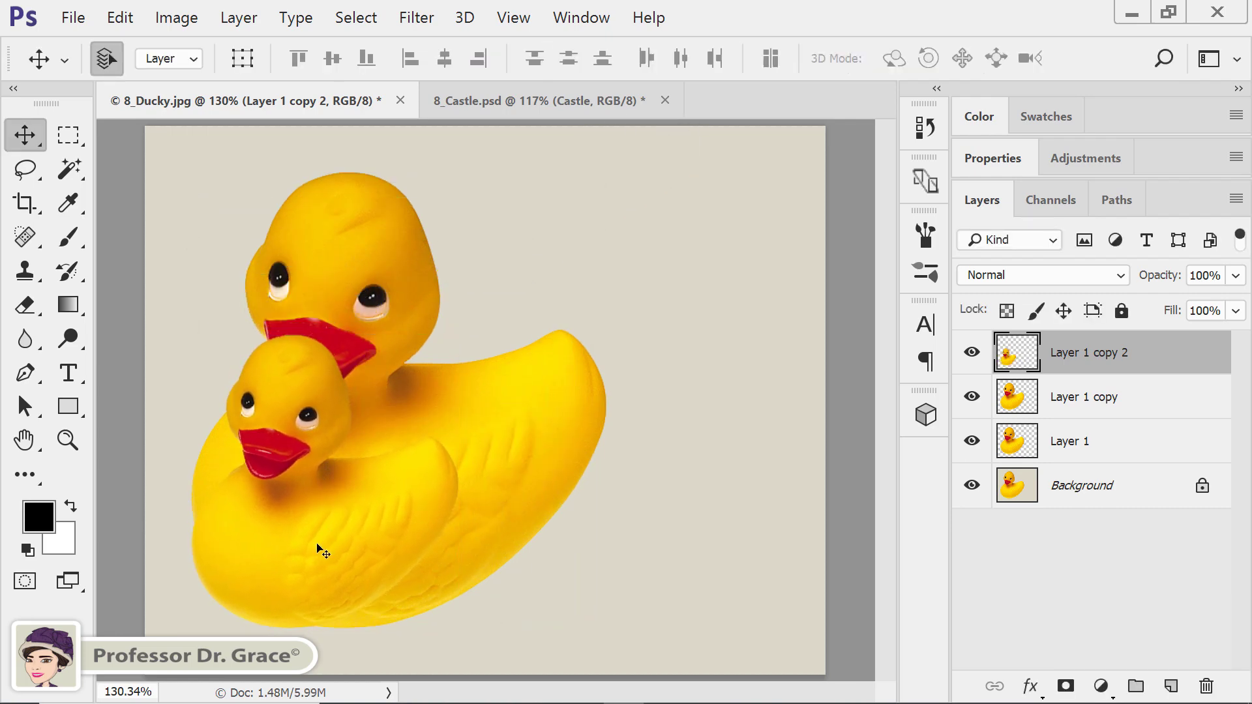
left_click_drag(315, 559, 437, 564)
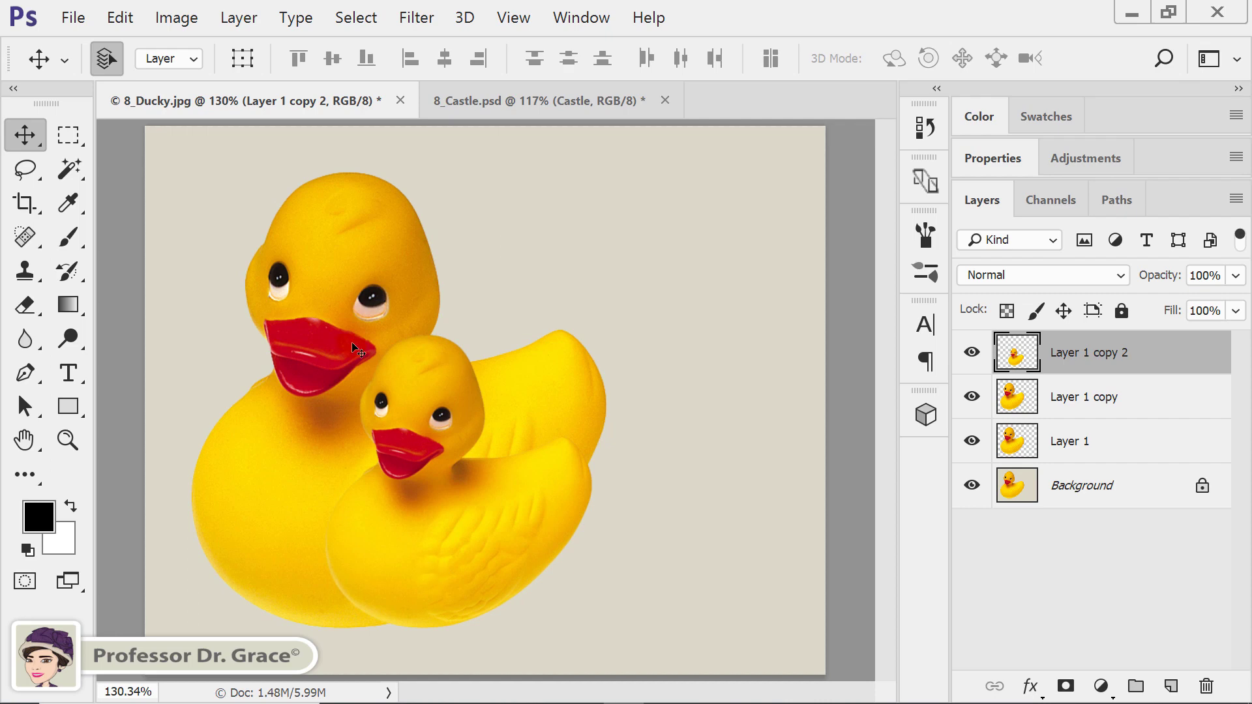
Scale the Layer 1 copy duck proportionally to about 60% with Free Transform.
key("alt+bracketleft")
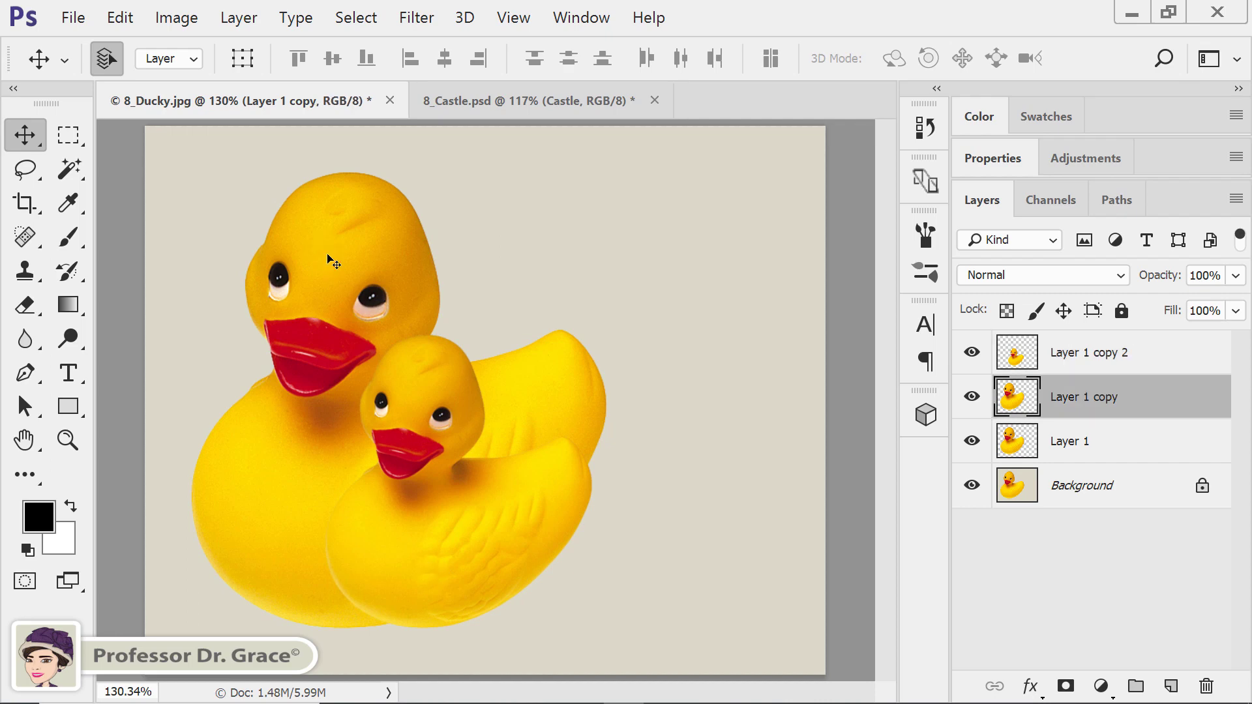
key("ctrl+t")
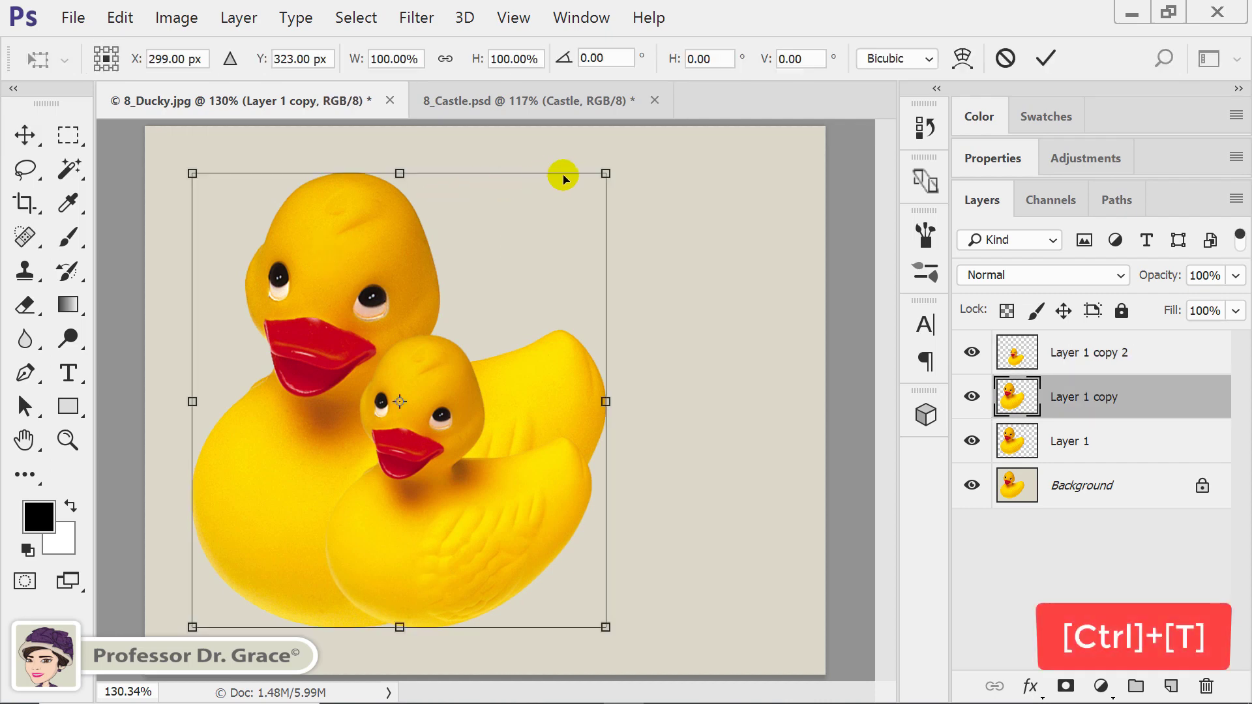
left_click_drag(605, 173, 390, 315)
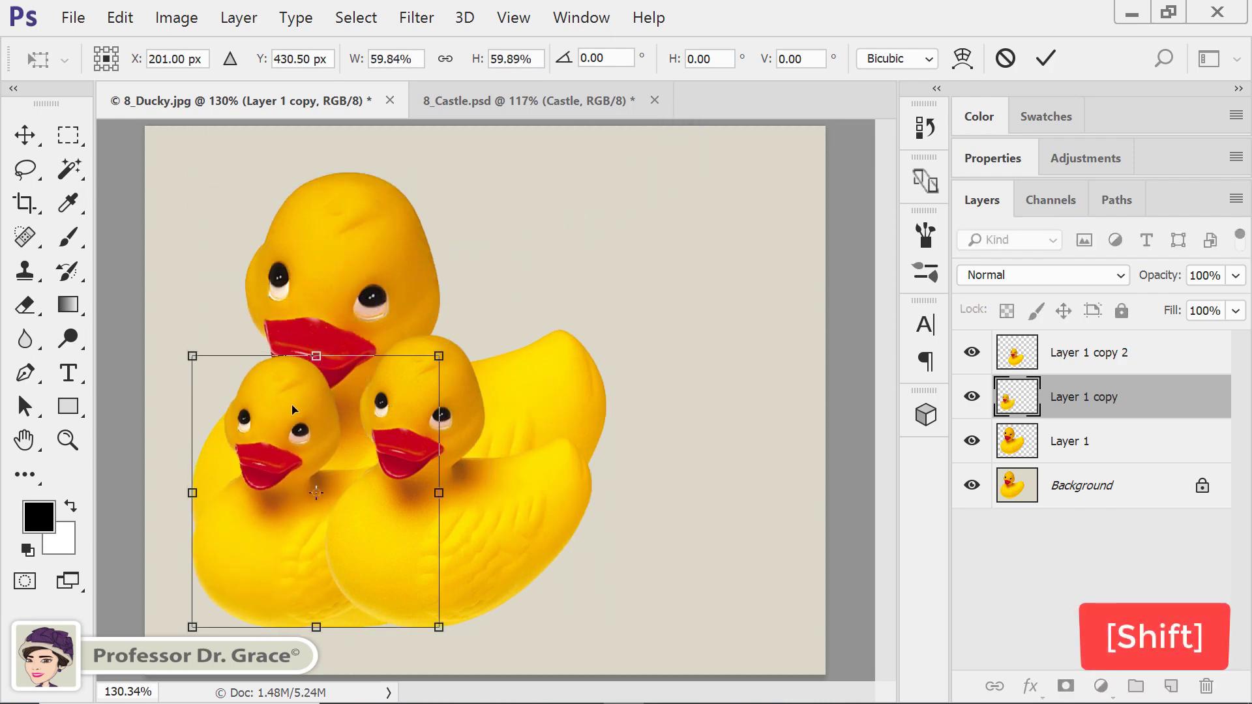
key("Return")
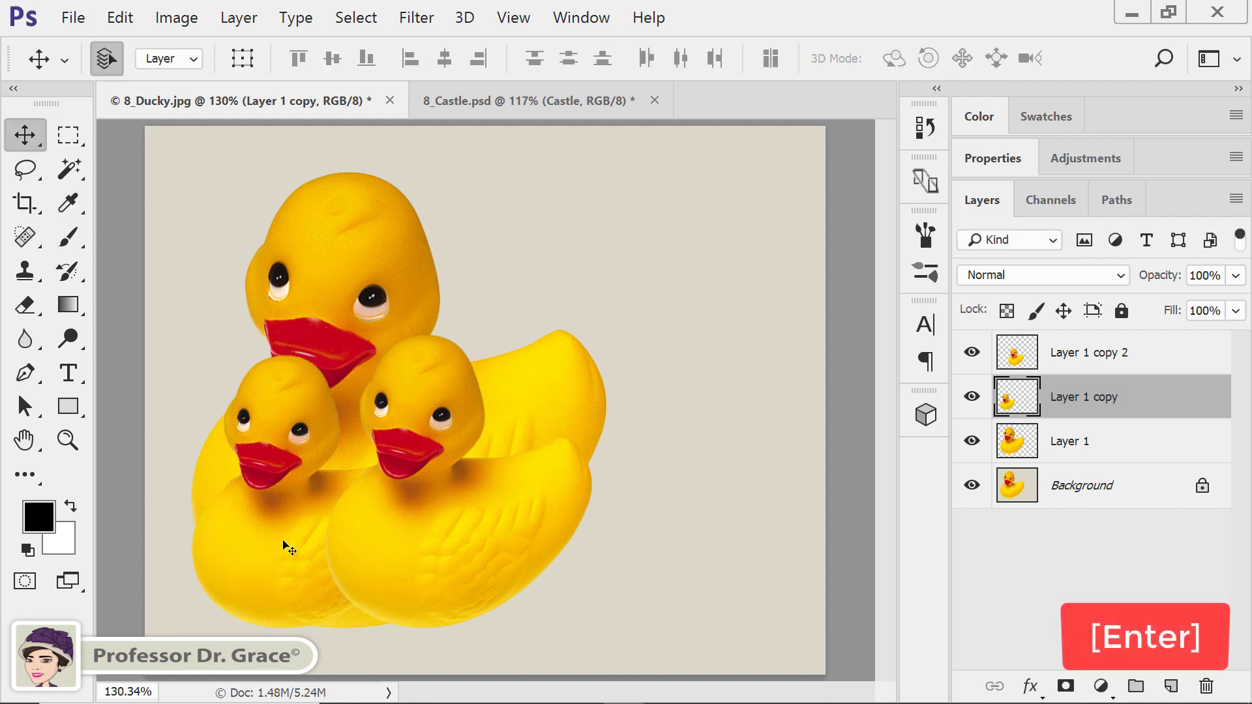
Move the Layer 1 copy duck to the right of the large duck and shift the other small duck slightly left.
left_click_drag(265, 562, 609, 577)
left_click_drag(439, 581, 404, 585)
left_click_drag(570, 579, 585, 576)
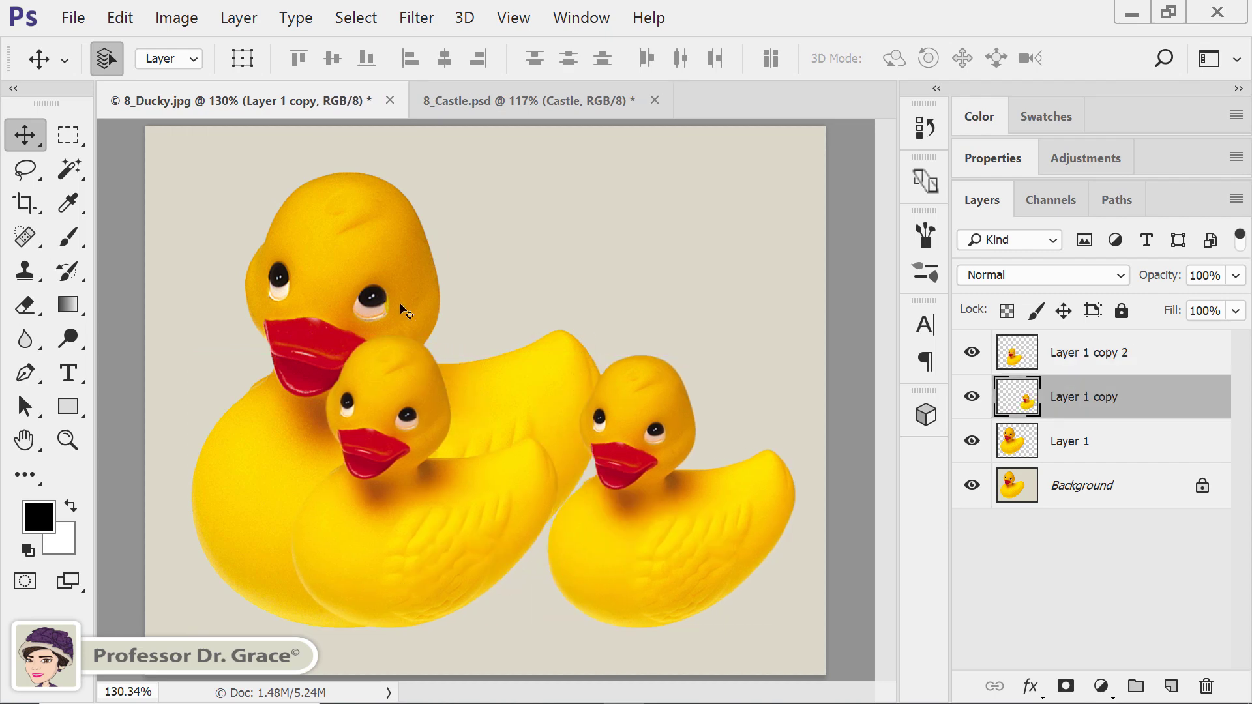
Scale the Layer 1 duck proportionally to about 93% and move it right, behind the two small ducks.
left_click(375, 277)
key("ctrl+t")
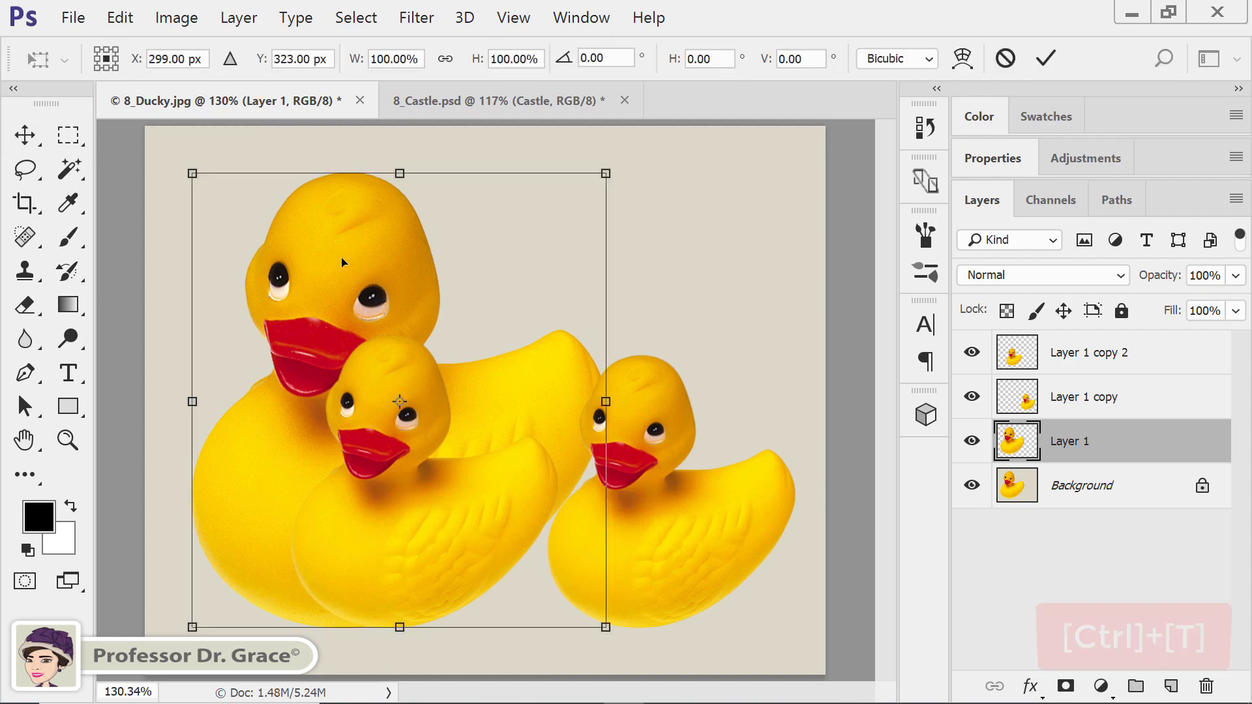
key("shift")
left_click_drag(193, 175, 217, 205)
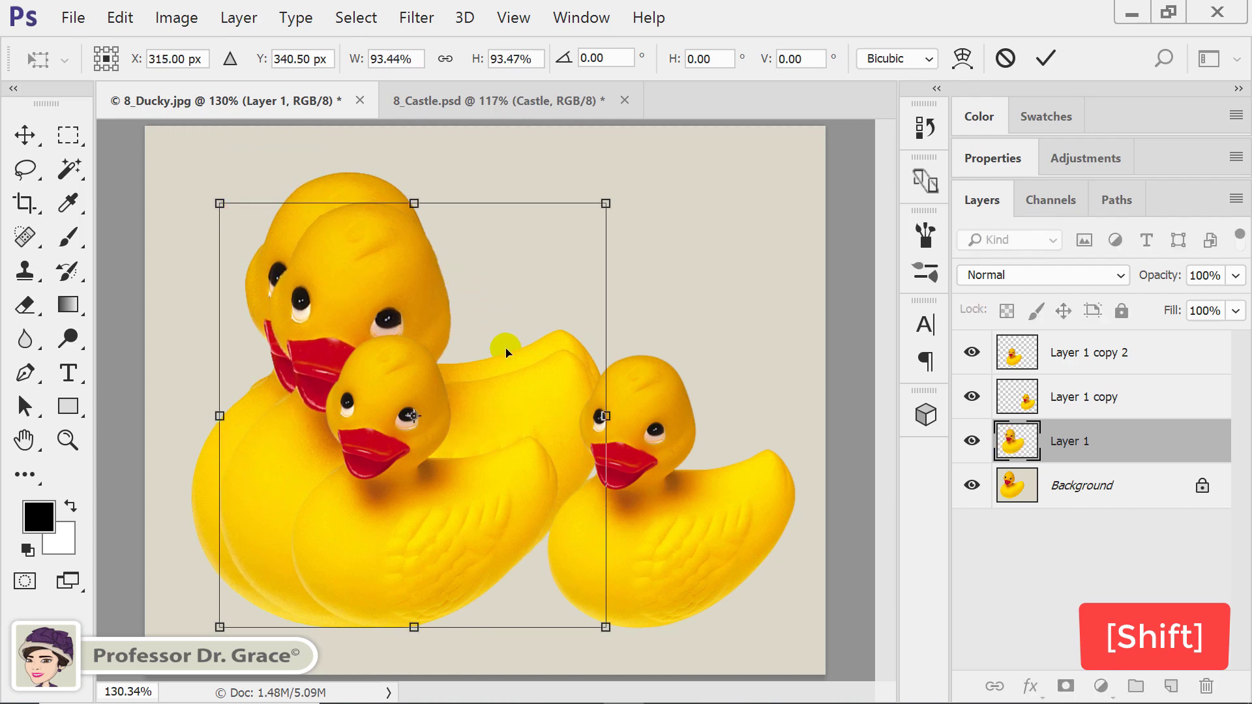
key("Return")
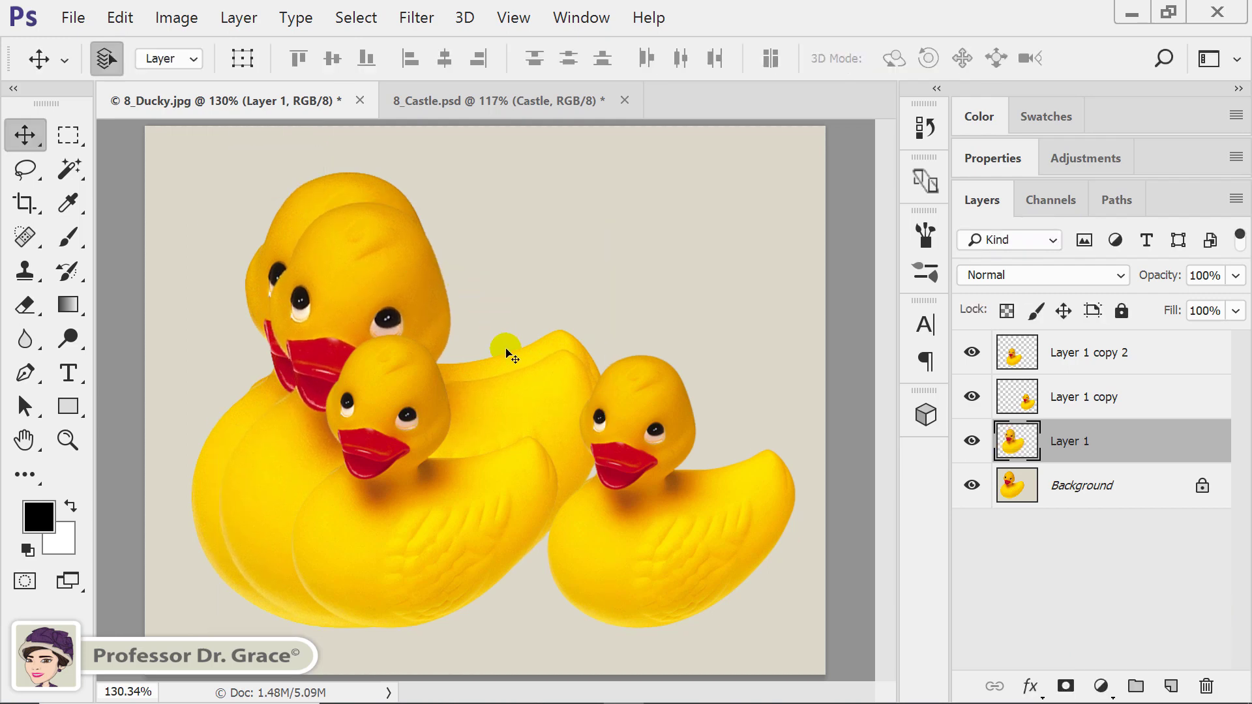
left_click(355, 289)
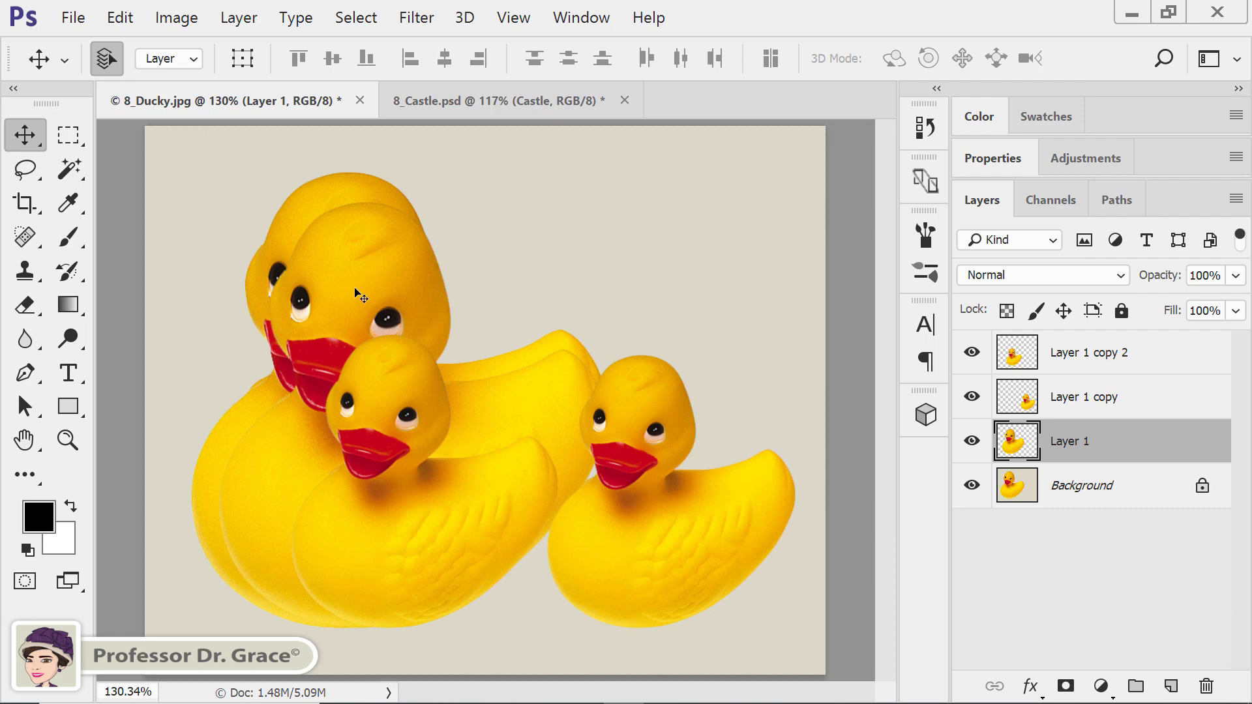
left_click_drag(354, 289, 546, 311)
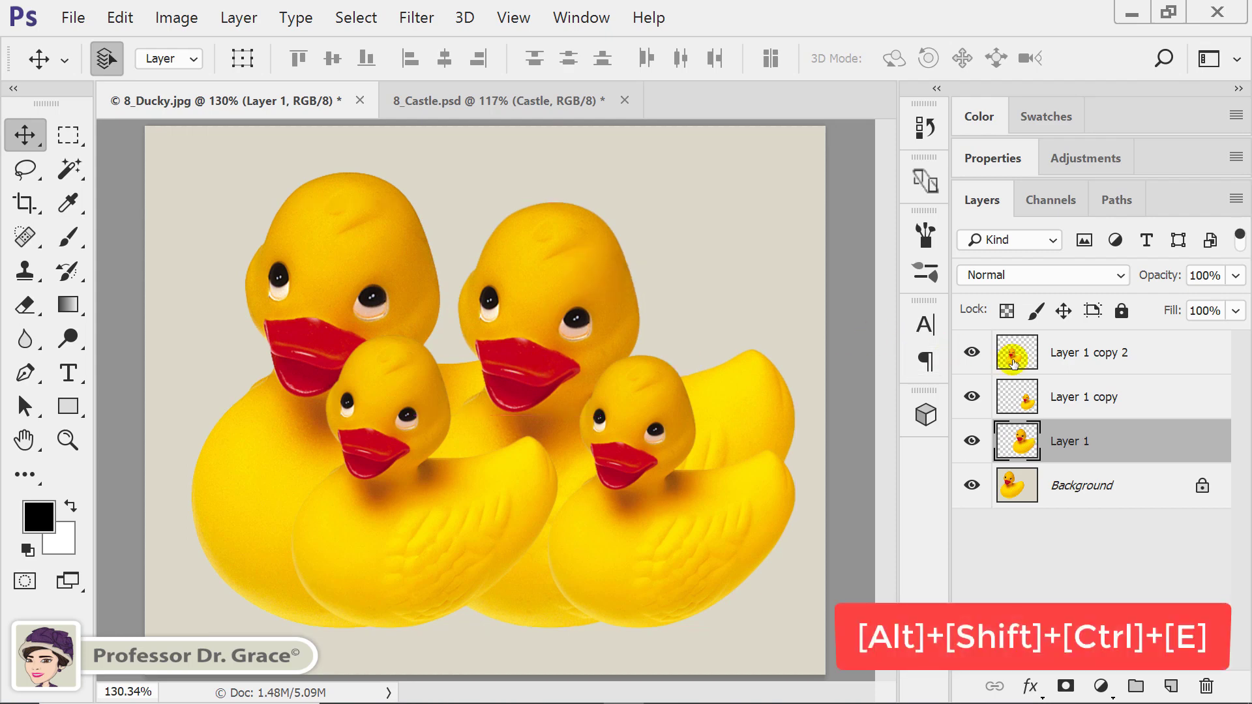
Stamp all visible layers into a merged layer above Layer 1 copy 2, and add an empty layer on top.
left_click(1070, 365)
key("ctrl+shift+alt+e")
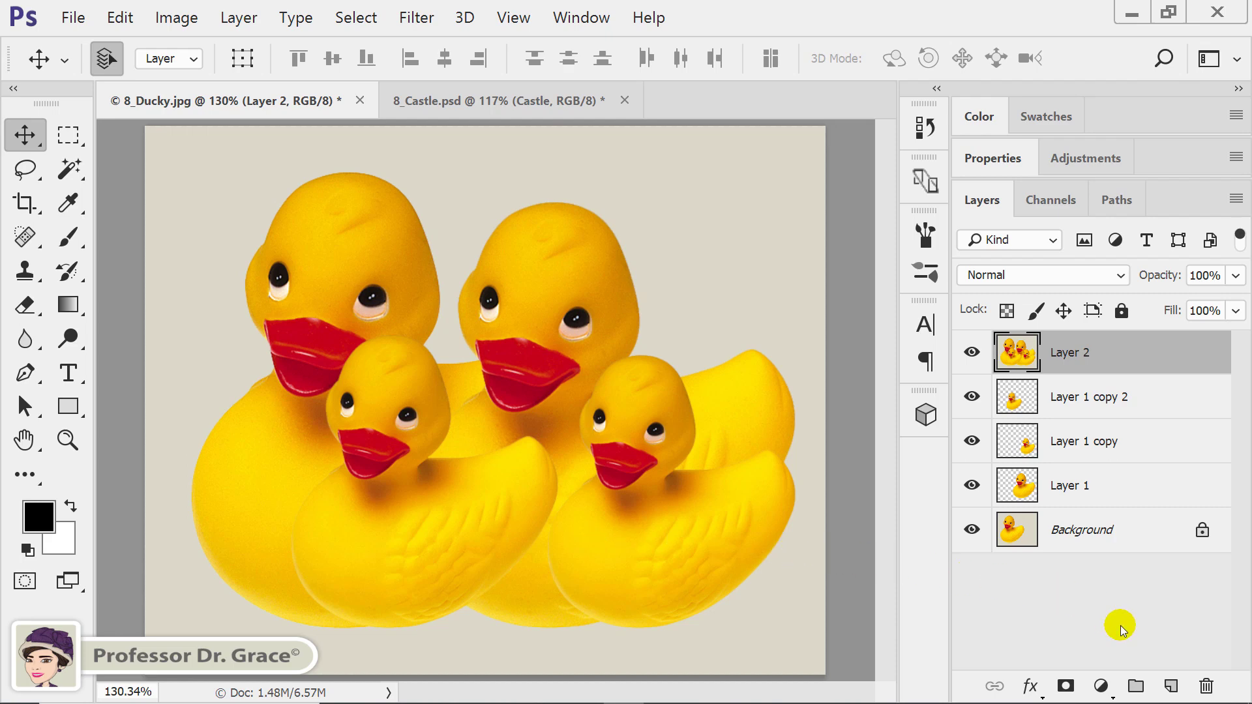
left_click(1171, 689)
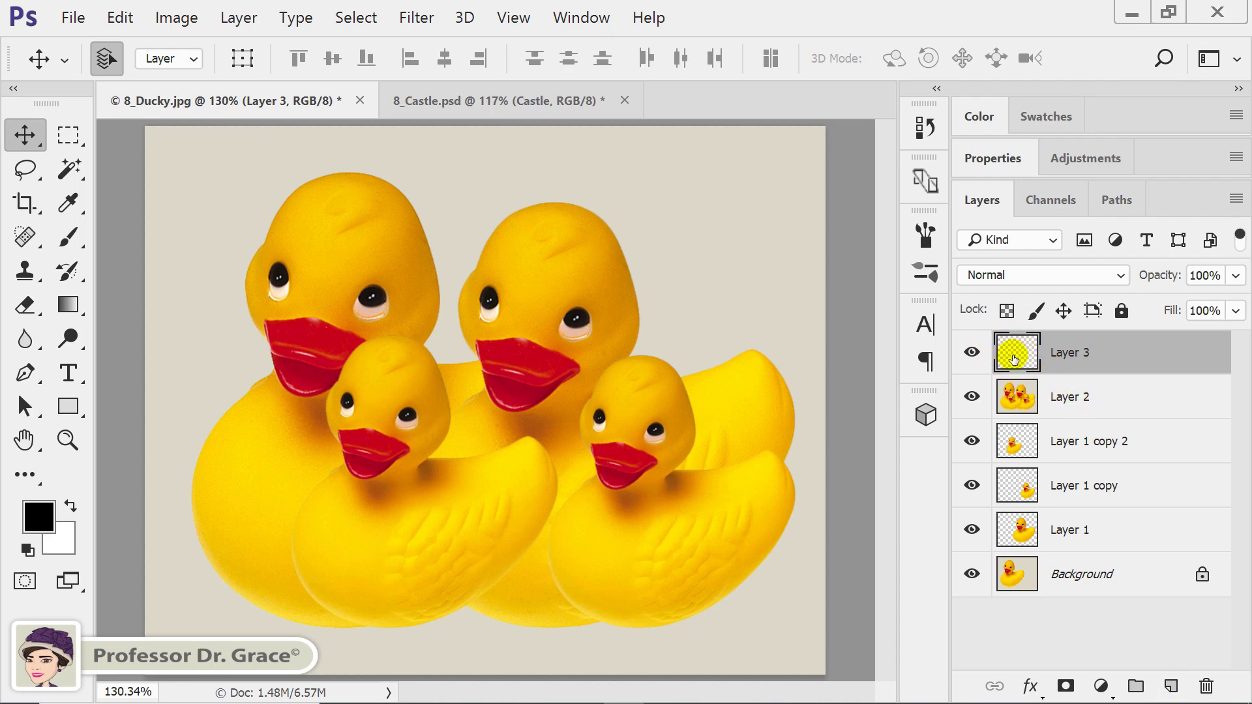
Set the foreground color to medium green 3b9320, and return to the Move tool.
left_click(37, 519)
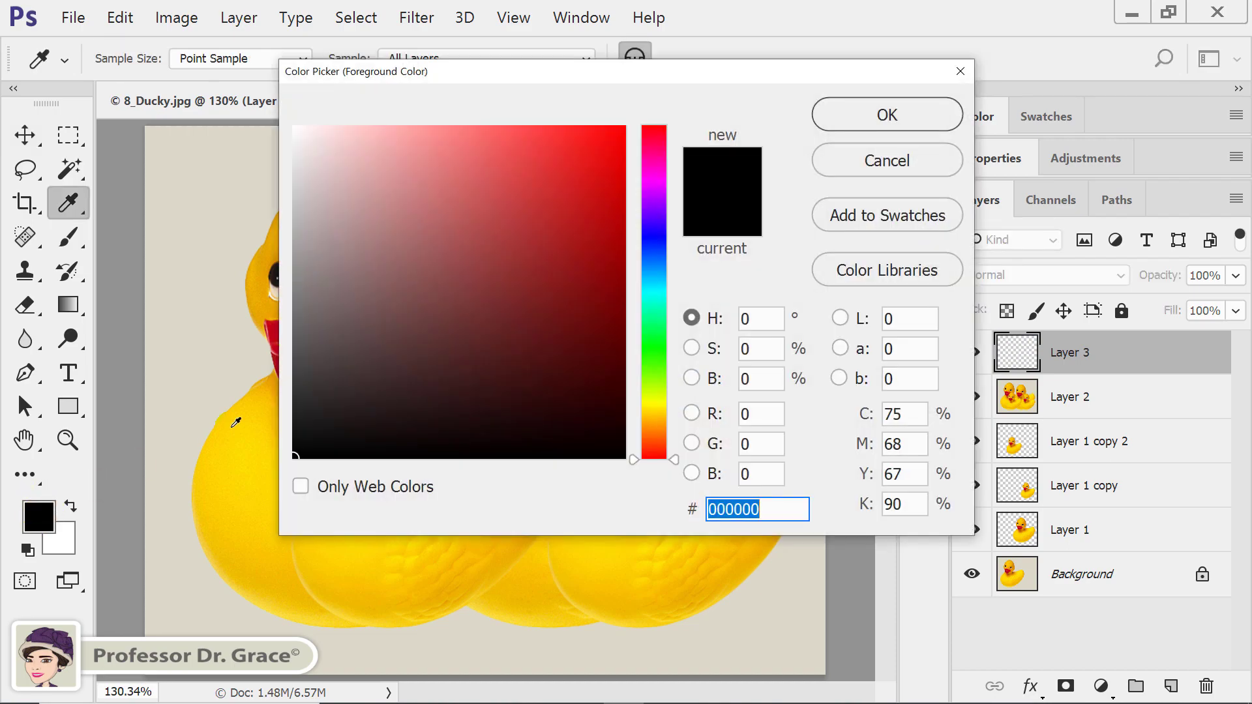
left_click(648, 351)
left_click_drag(650, 358, 635, 363)
left_click(592, 265)
left_click_drag(535, 253, 554, 266)
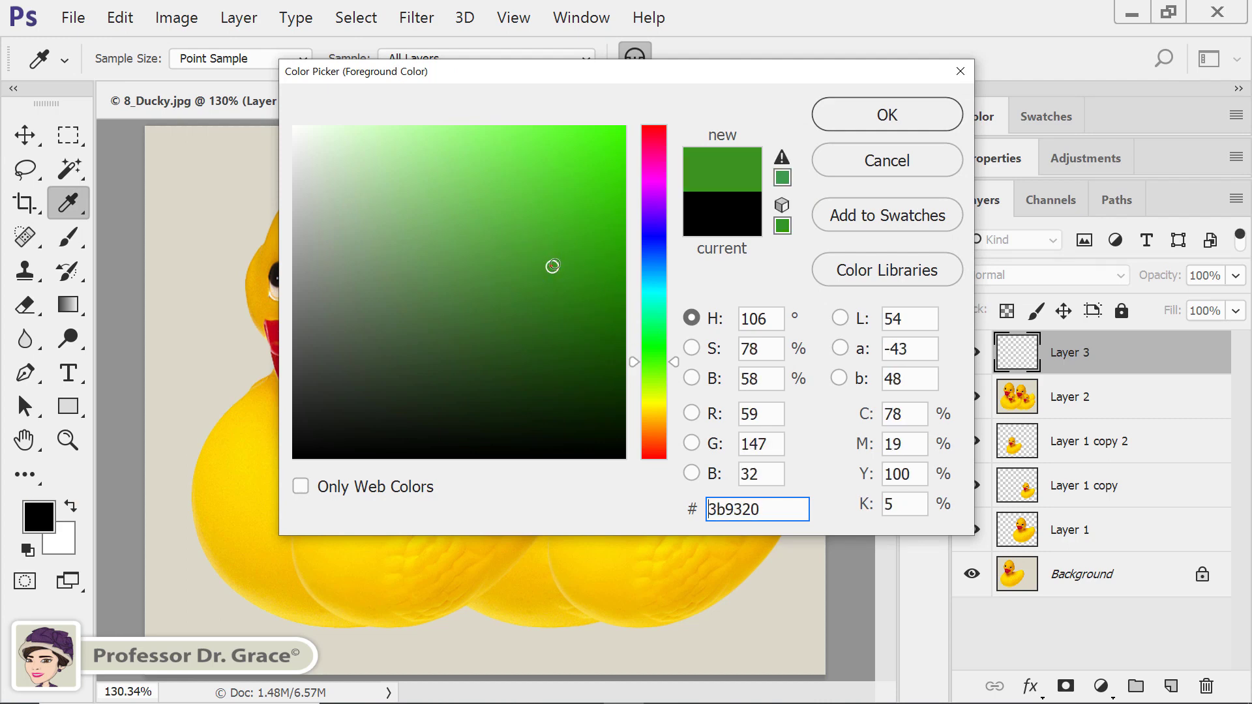
left_click(906, 112)
key("v")
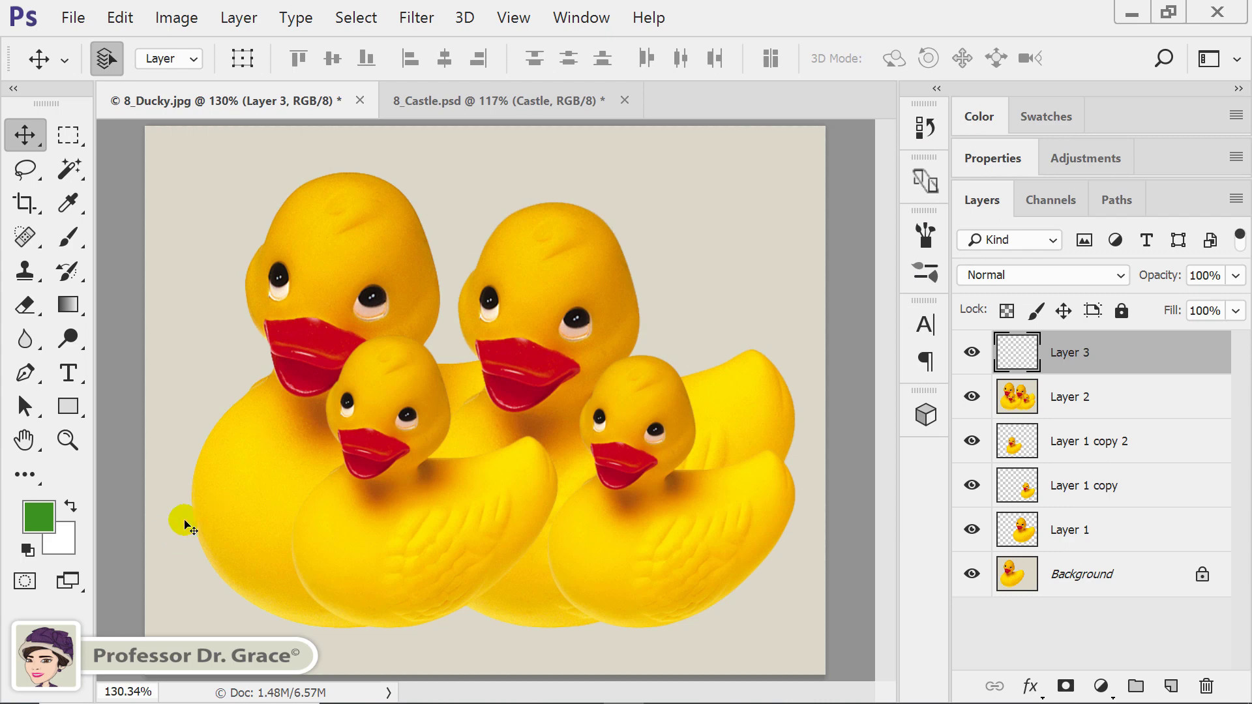
Set the background color to light green 63d63b, and return to the Move tool.
left_click(66, 543)
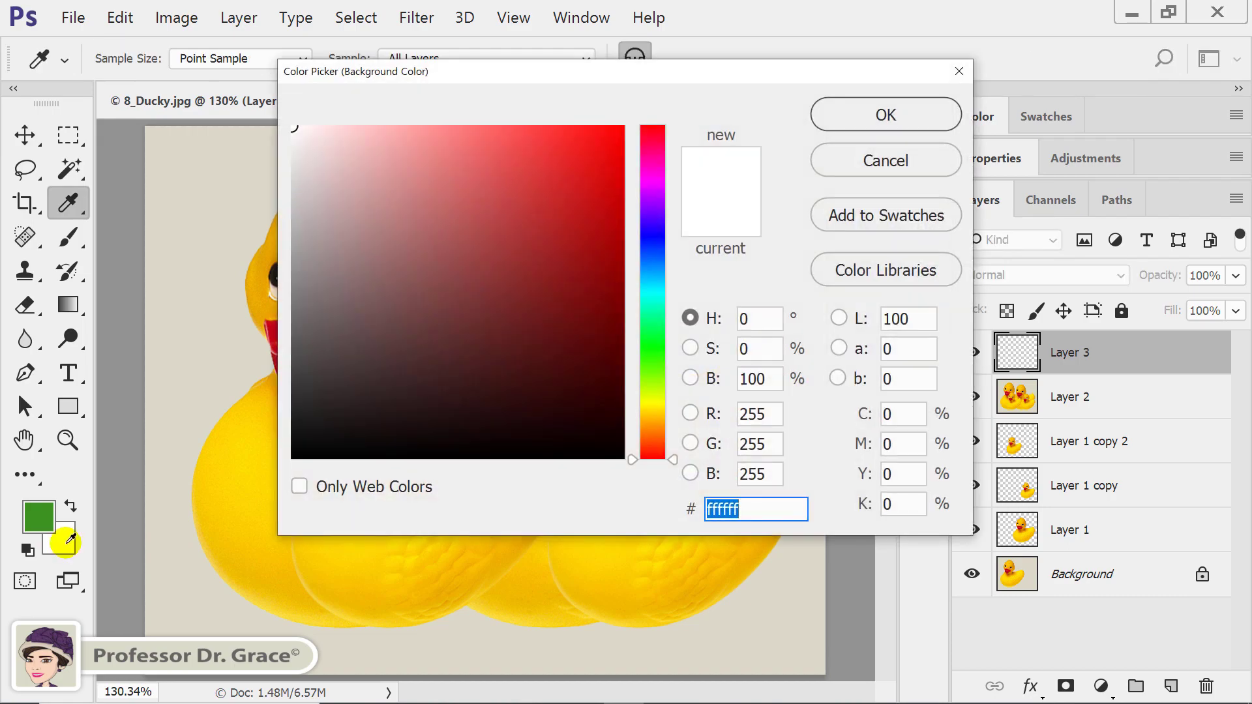
left_click(652, 363)
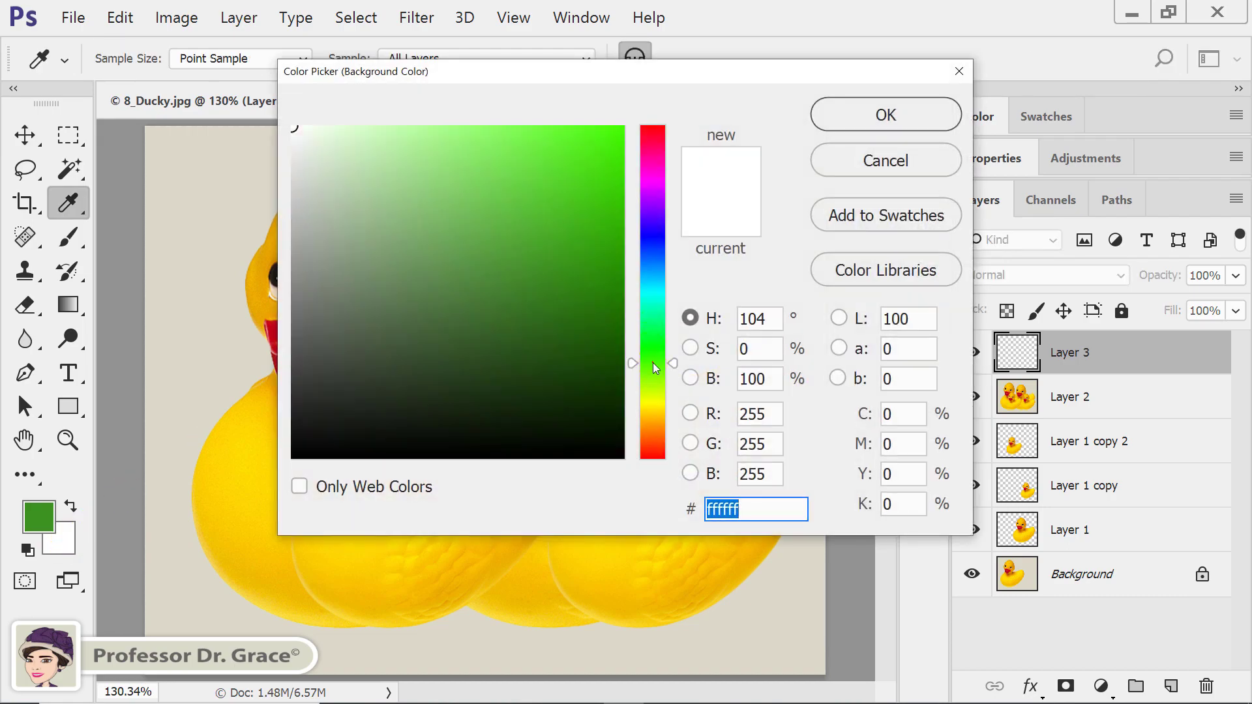
left_click_drag(562, 236, 532, 179)
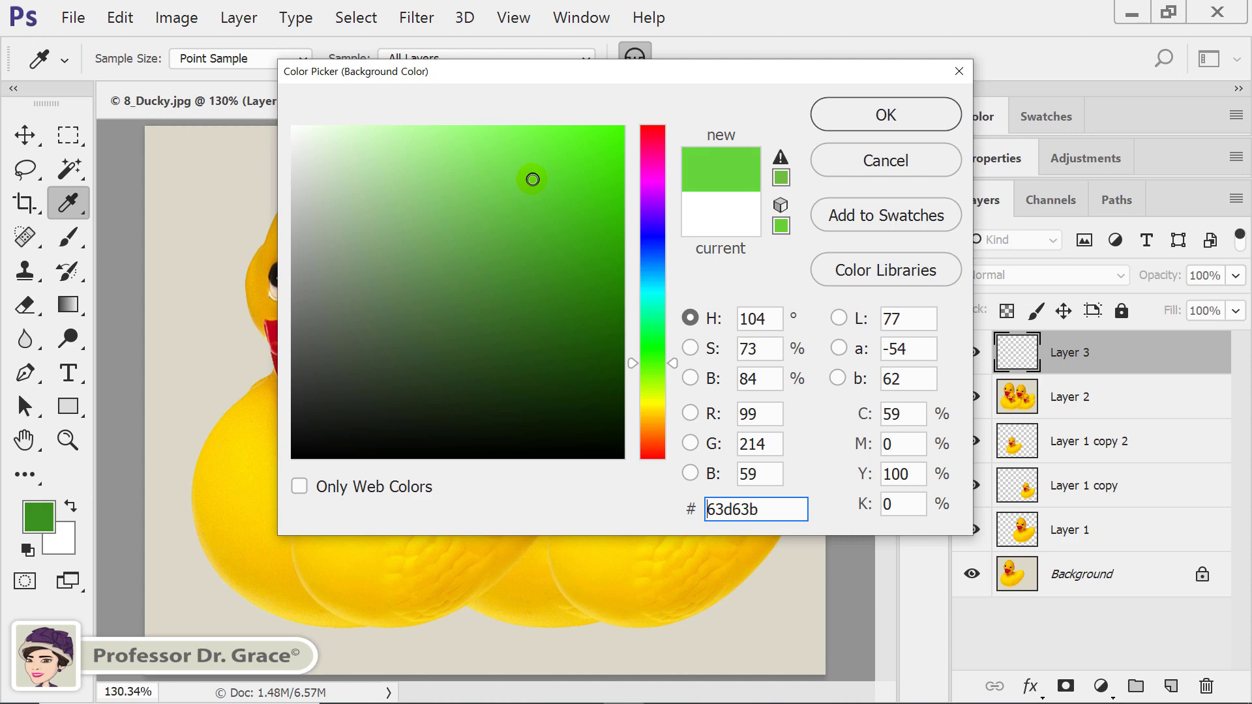
left_click(874, 111)
key("v")
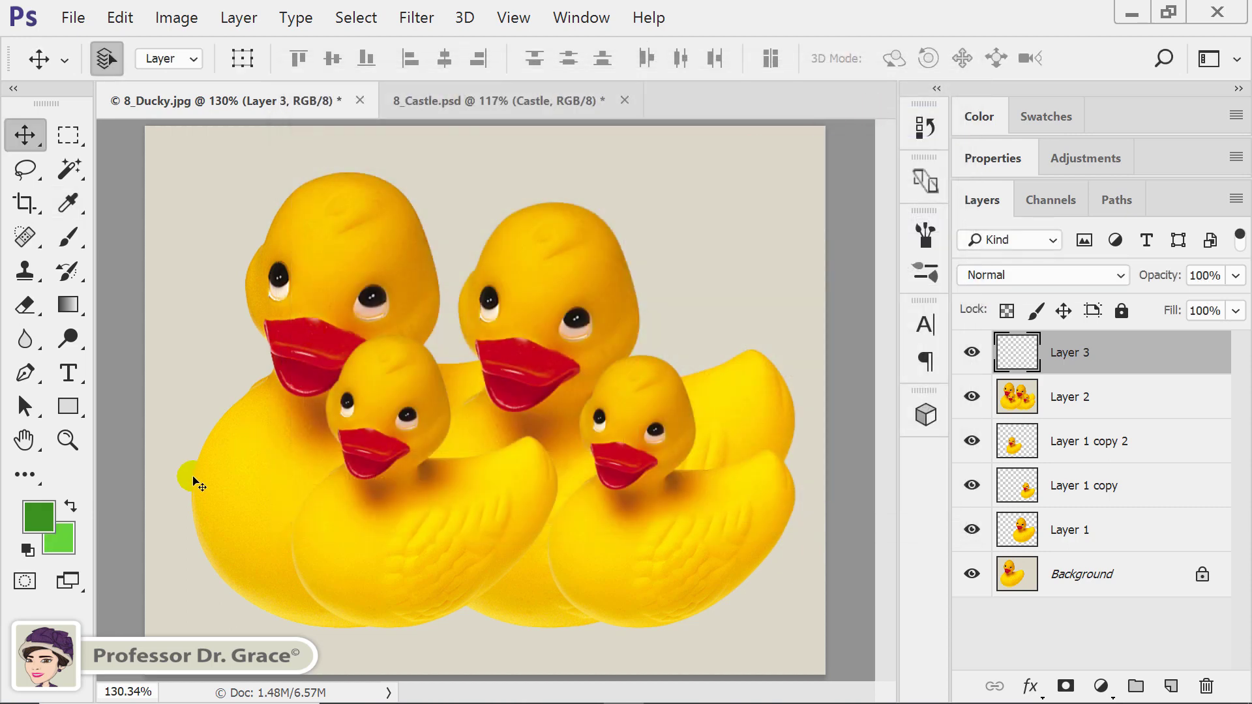
Paint a strip of short grass across the bottom of Layer 3 using a 70 px grass-blade brush.
left_click(73, 240)
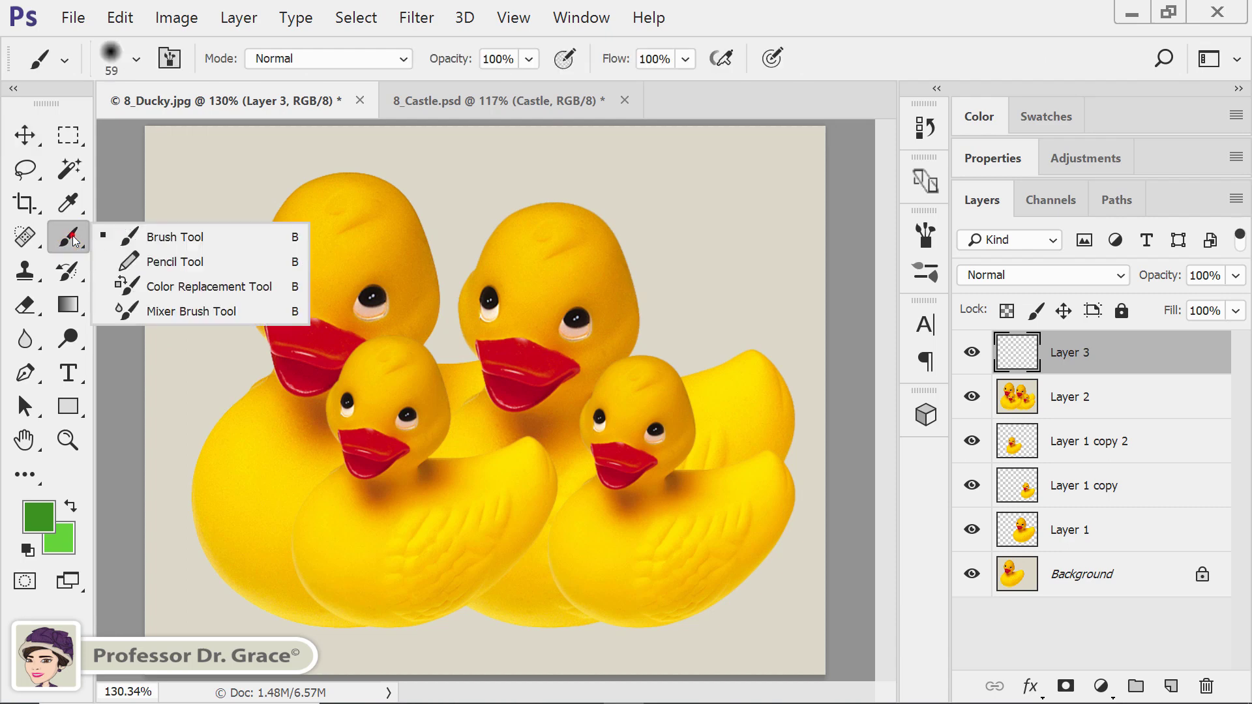
left_click(162, 236)
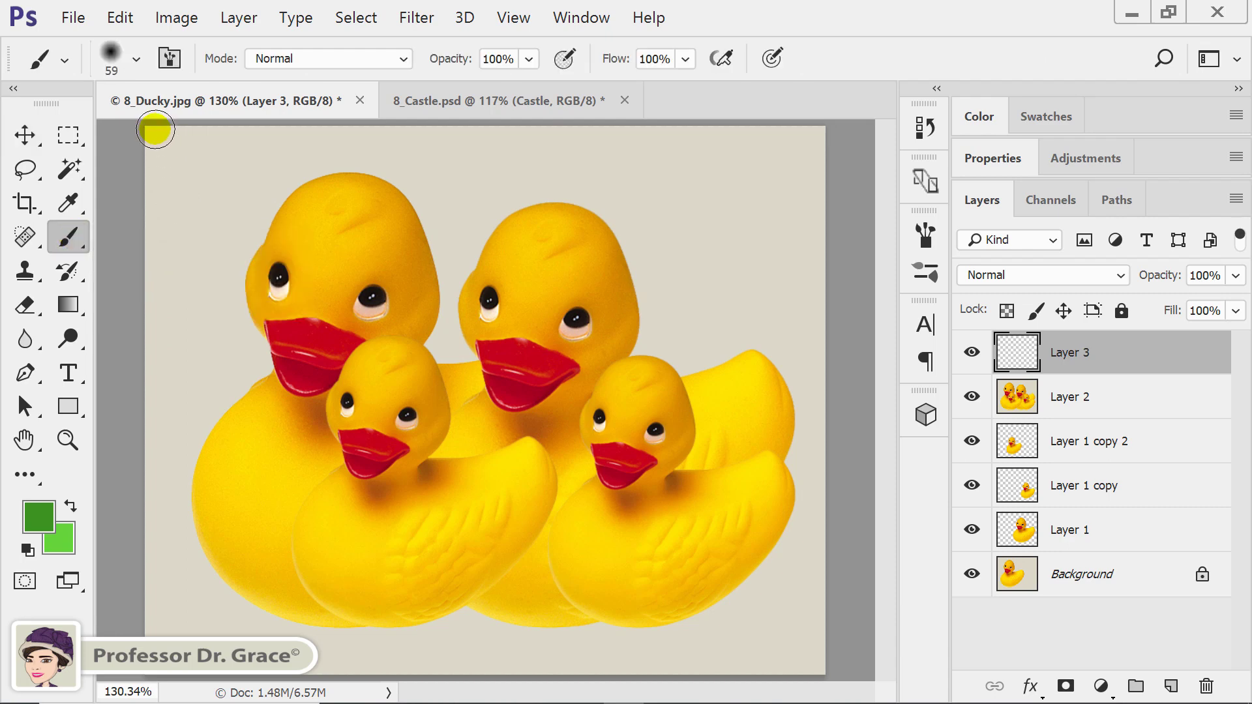
left_click(138, 60)
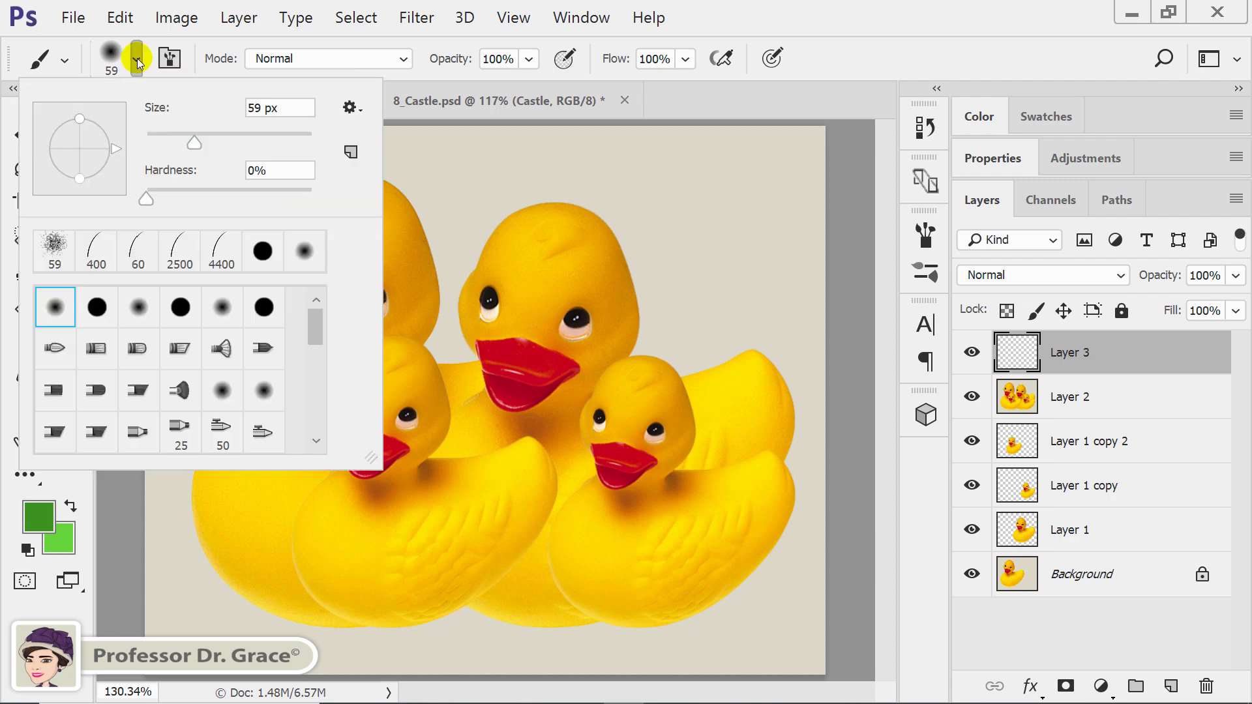
scroll(190, 411, "down", 5)
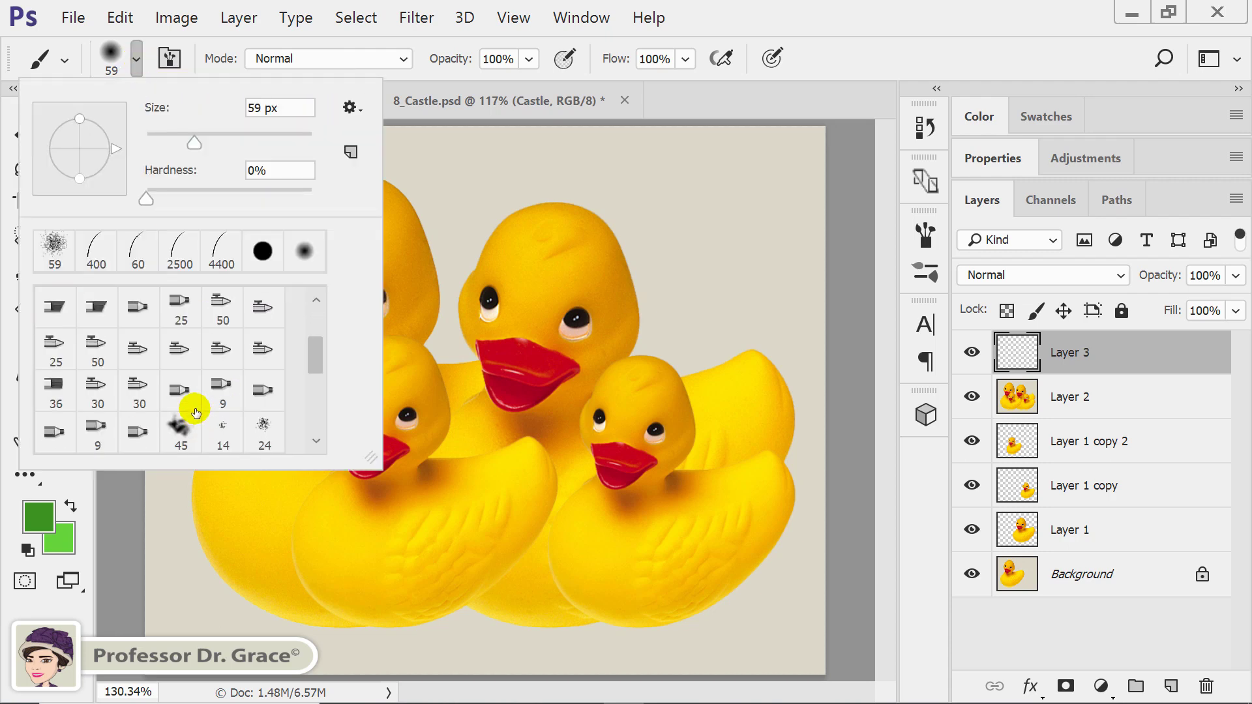
double_click(220, 405)
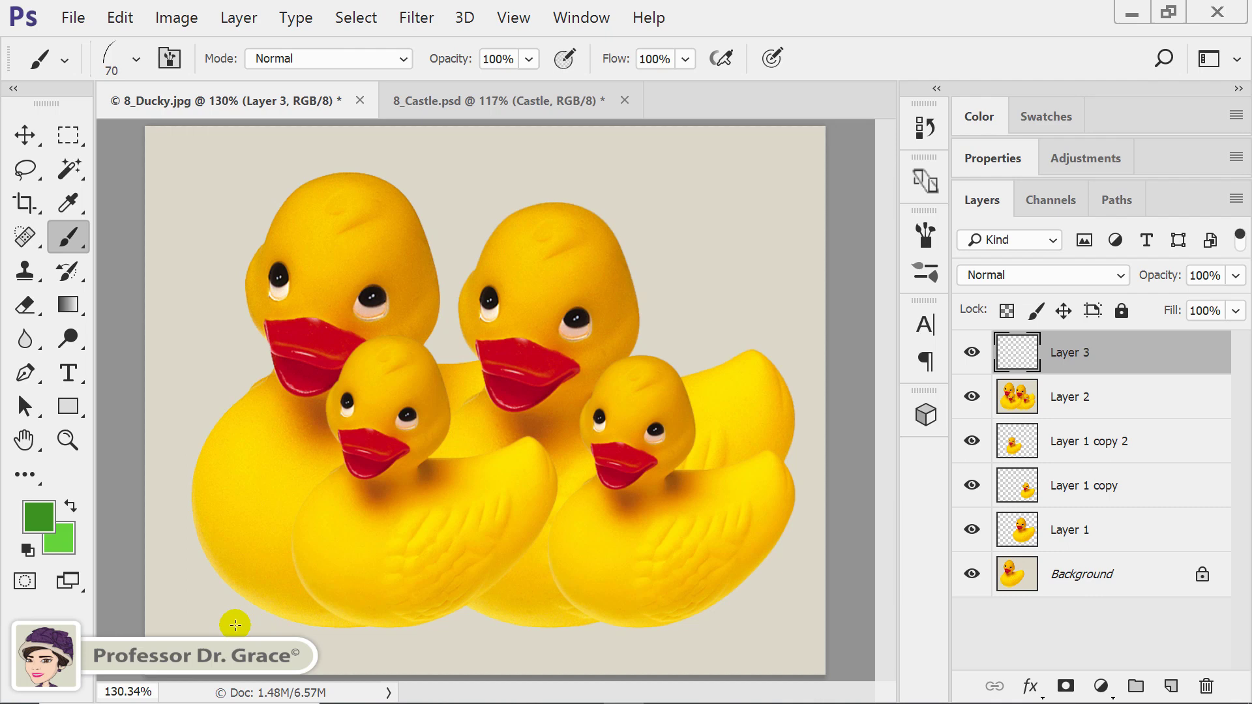
mouse_move(219, 623)
left_mouse_down()
mouse_move(413, 640)
mouse_move(754, 632)
mouse_move(833, 609)
mouse_move(806, 639)
left_mouse_up()
mouse_move(628, 641)
left_mouse_down()
mouse_move(12, 597)
mouse_move(852, 601)
mouse_move(685, 623)
mouse_move(80, 584)
mouse_move(964, 582)
mouse_move(272, 606)
mouse_move(170, 676)
mouse_move(858, 662)
mouse_move(852, 643)
mouse_move(279, 679)
left_mouse_up()
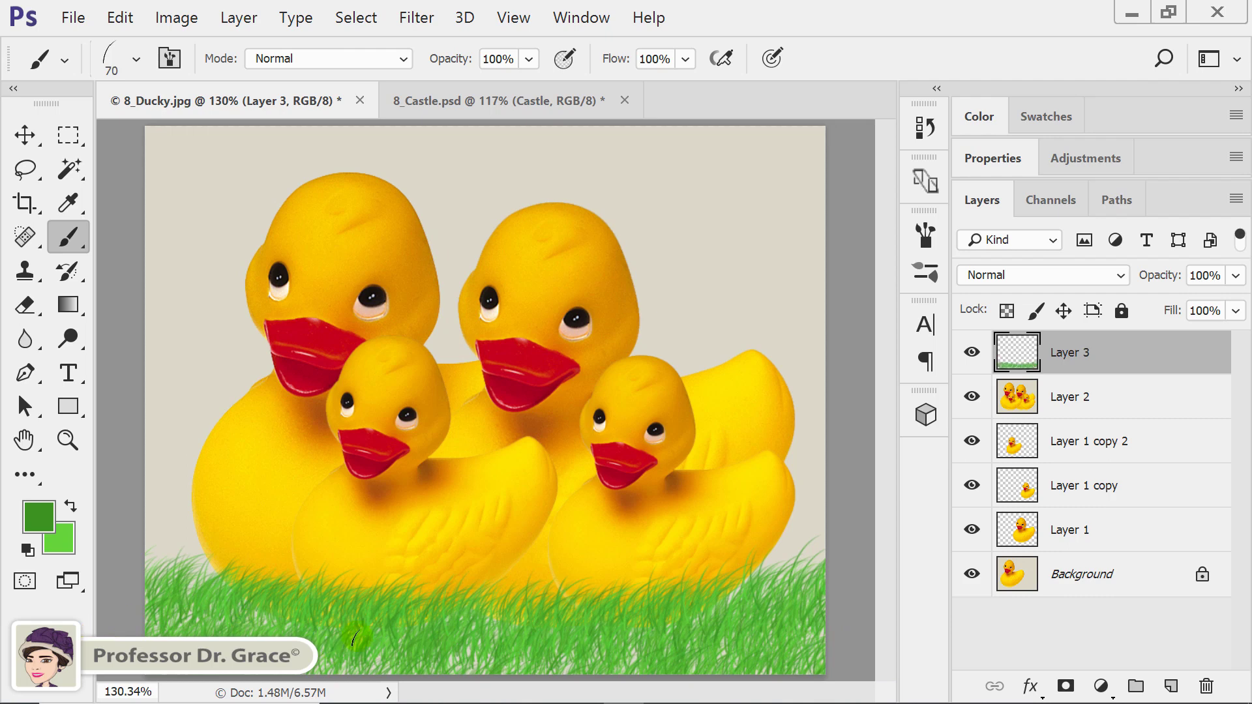
Enlarge the grass-blade brush to 300 px and paint taller blades in front of the ducks on Layer 3.
key("bracketright")
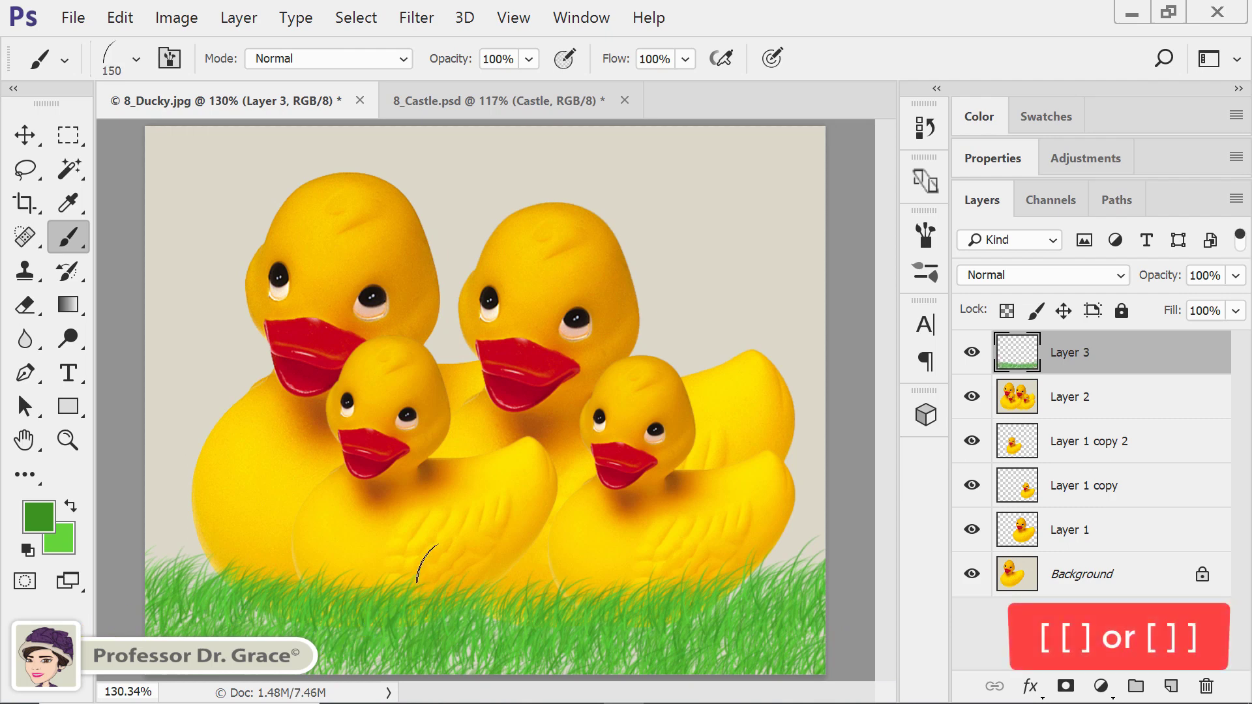
key("bracketright")
mouse_move(430, 636)
left_mouse_down()
mouse_move(725, 607)
mouse_move(787, 626)
mouse_move(760, 642)
mouse_move(828, 637)
left_mouse_up()
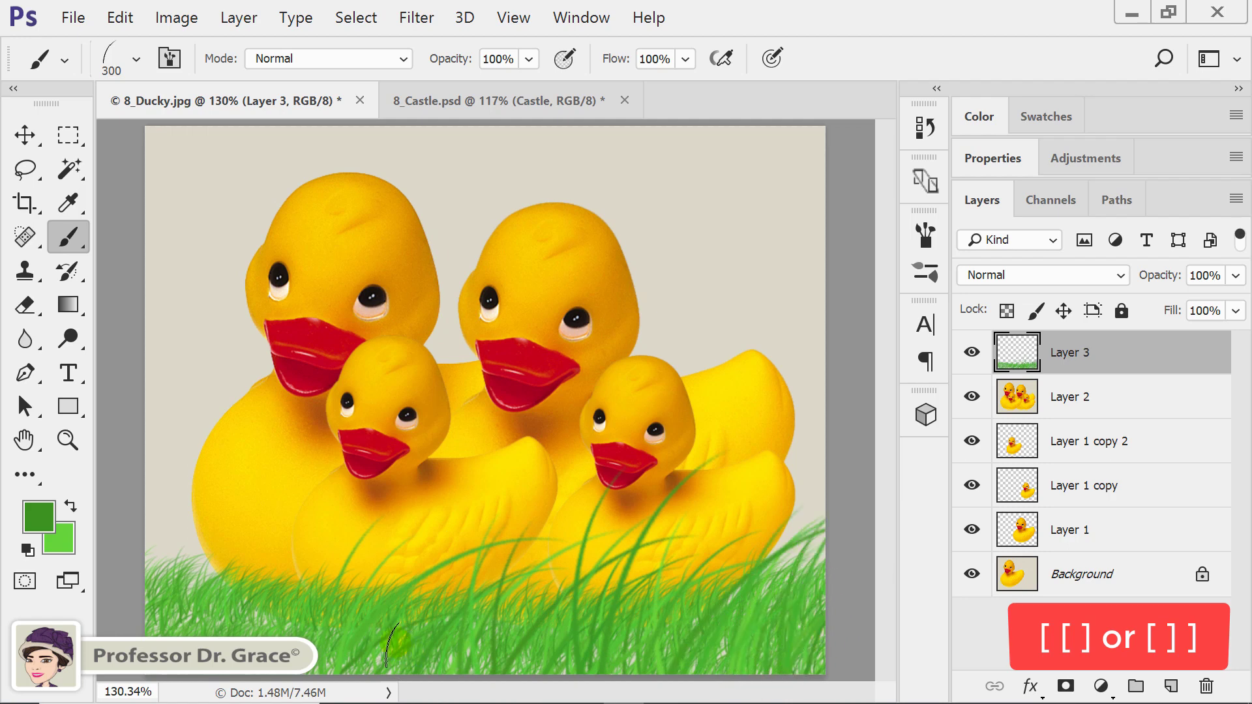
mouse_move(387, 642)
left_mouse_down()
mouse_move(186, 614)
mouse_move(282, 603)
mouse_move(491, 626)
mouse_move(796, 637)
left_mouse_up()
left_click_drag(703, 625, 212, 617)
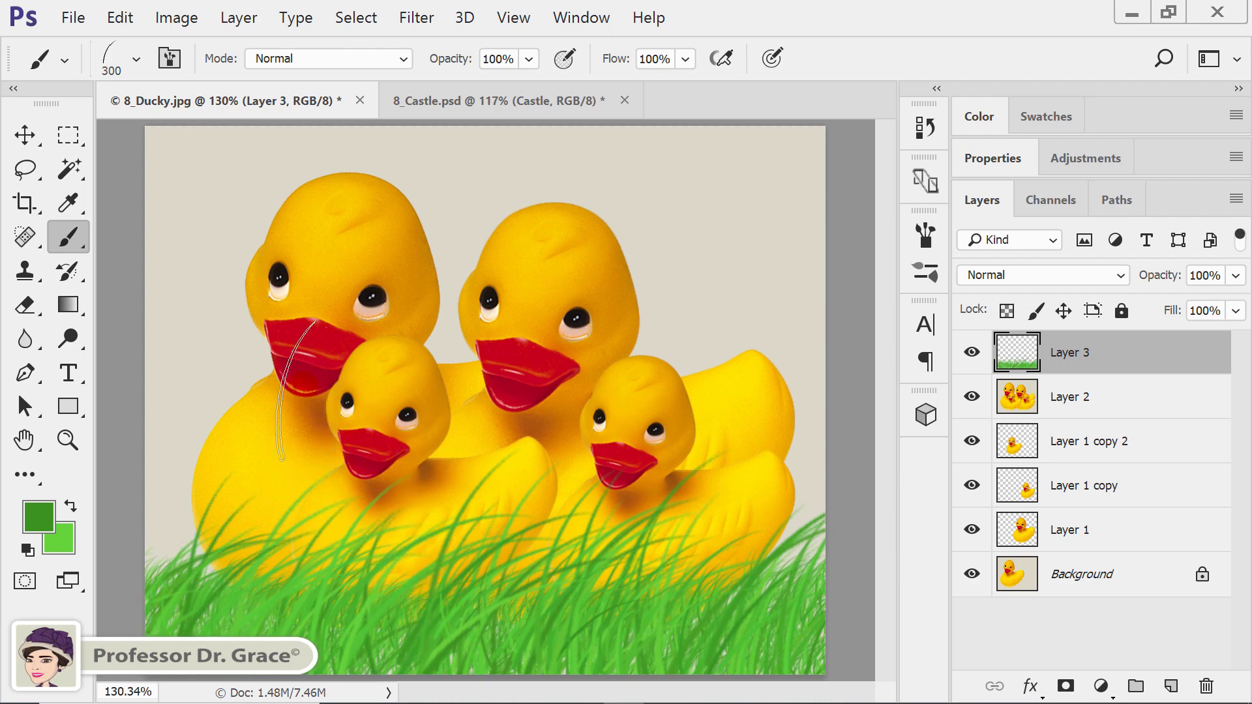
Switch to 8_Castle.psd and select the blue sky with the Magic Wand, adding the upper corner and the patch by the clouds.
left_click(69, 169)
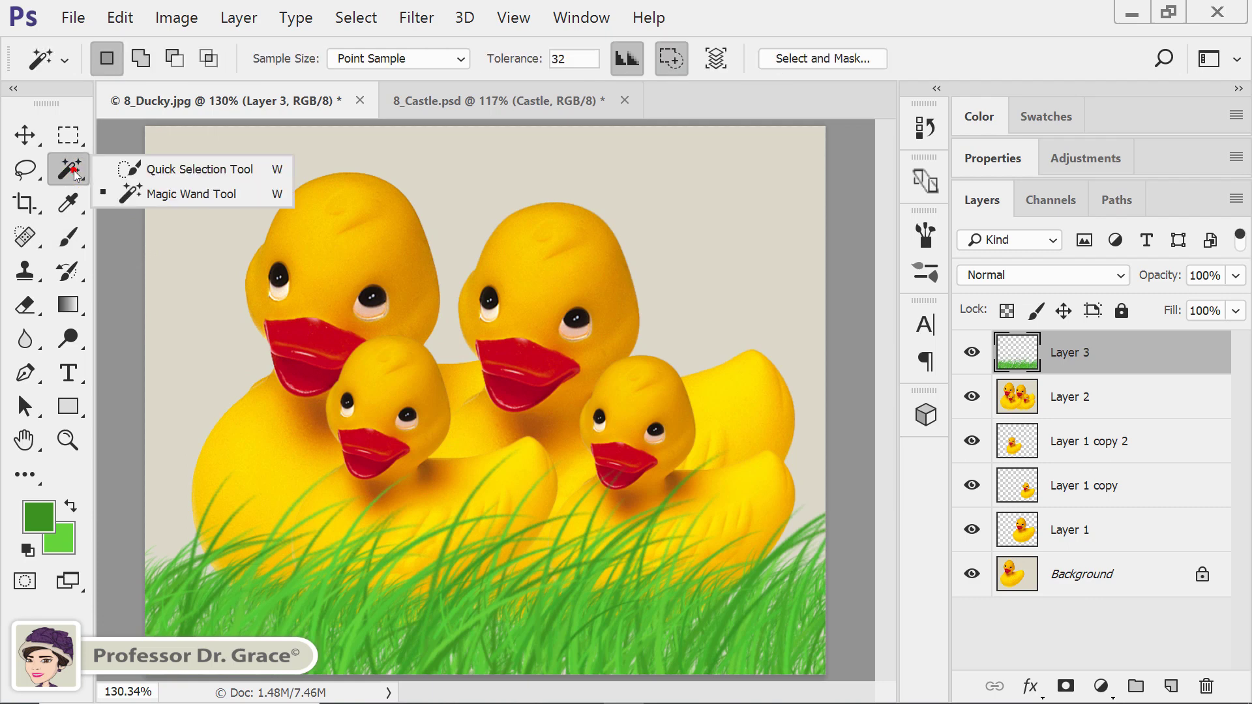
left_click(141, 194)
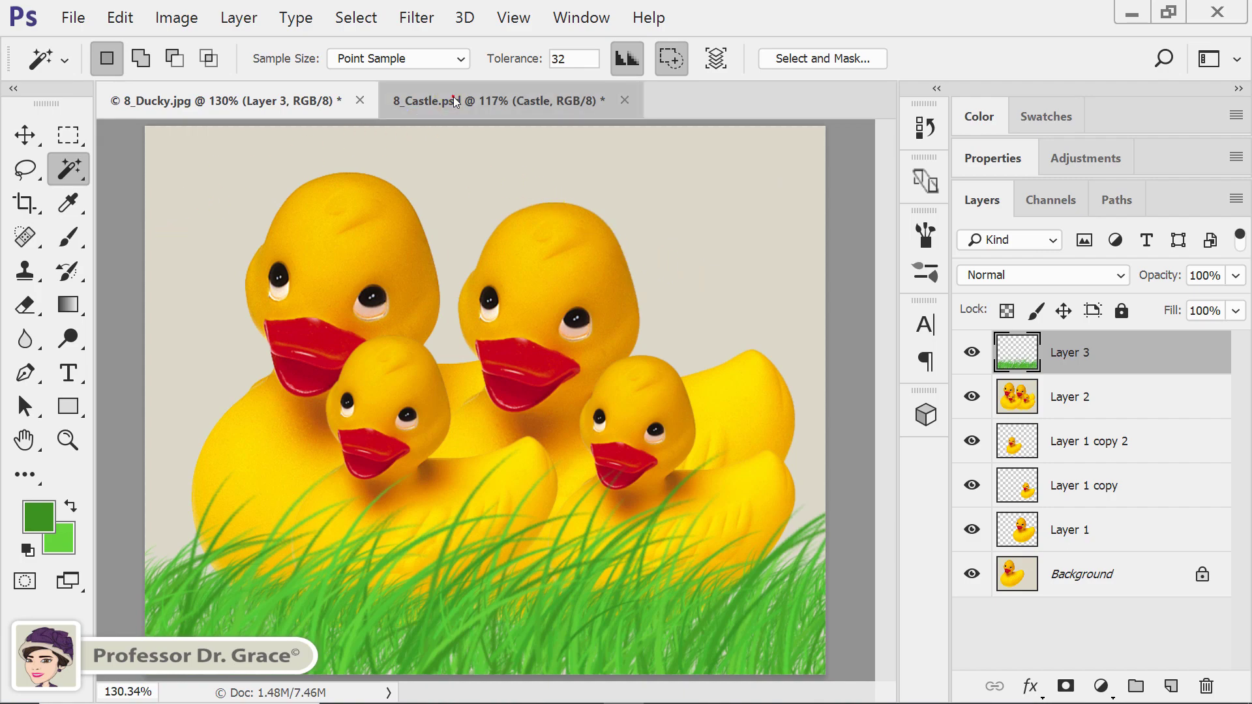
left_click(417, 103)
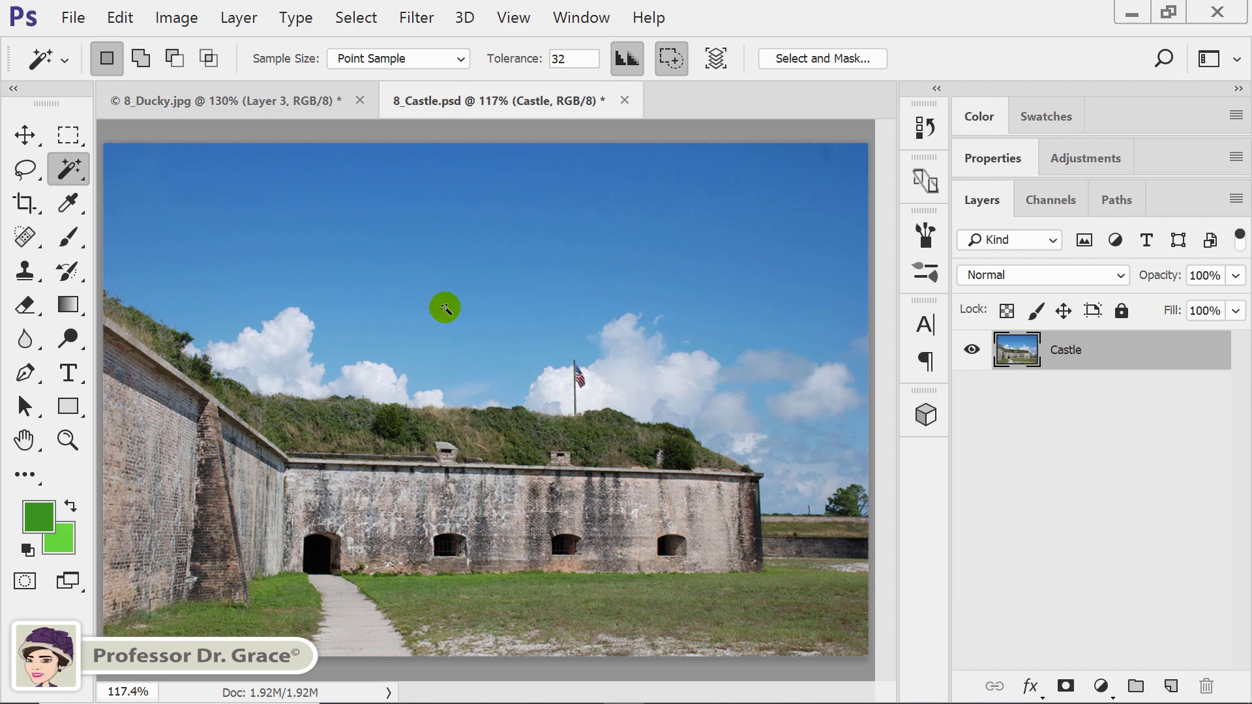
left_click(442, 305)
left_click(757, 195, "shift")
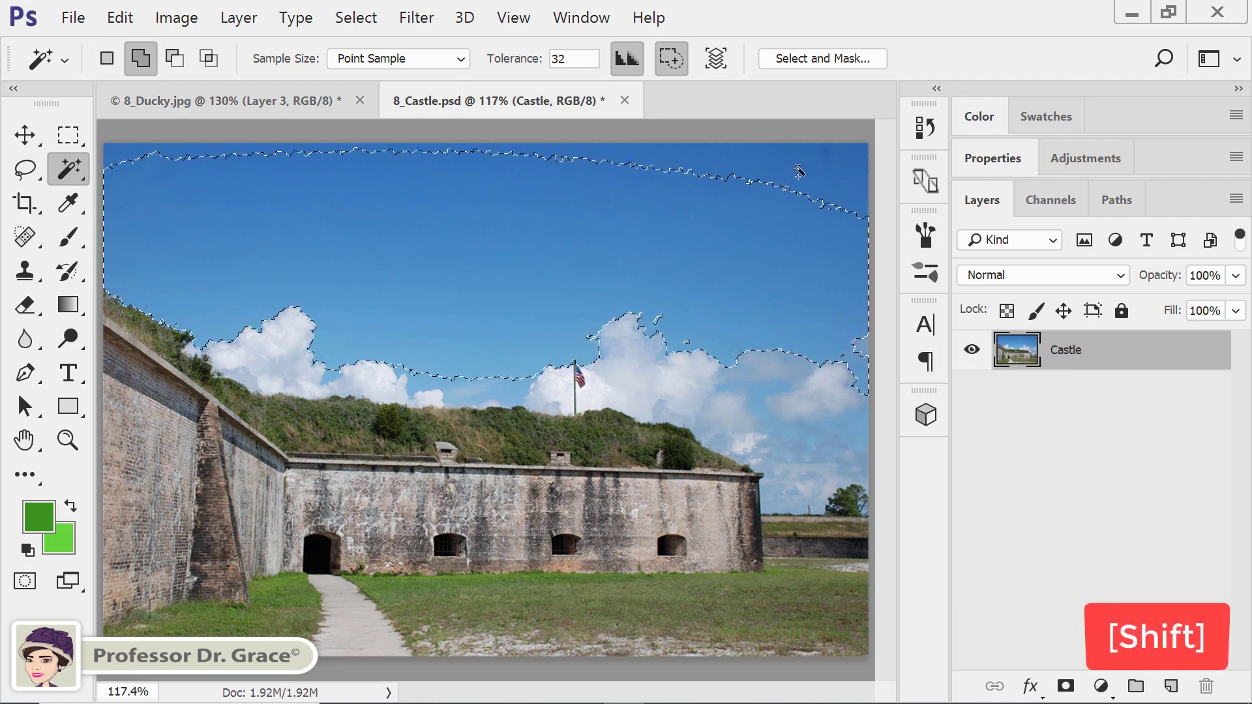
left_click(841, 429, "shift")
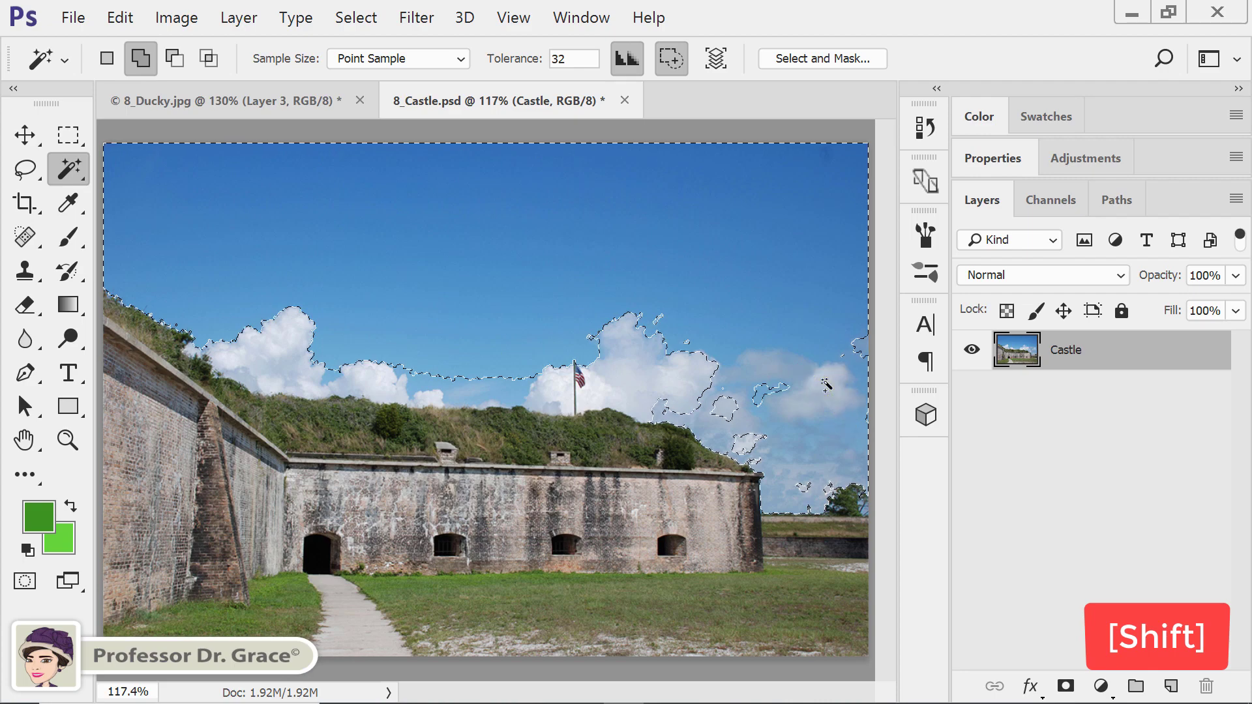
Add the clouds and leftover sky patches to the selection, and delete the whole sky from the Castle layer.
left_click(633, 394, "shift")
left_click(633, 394, "shift")
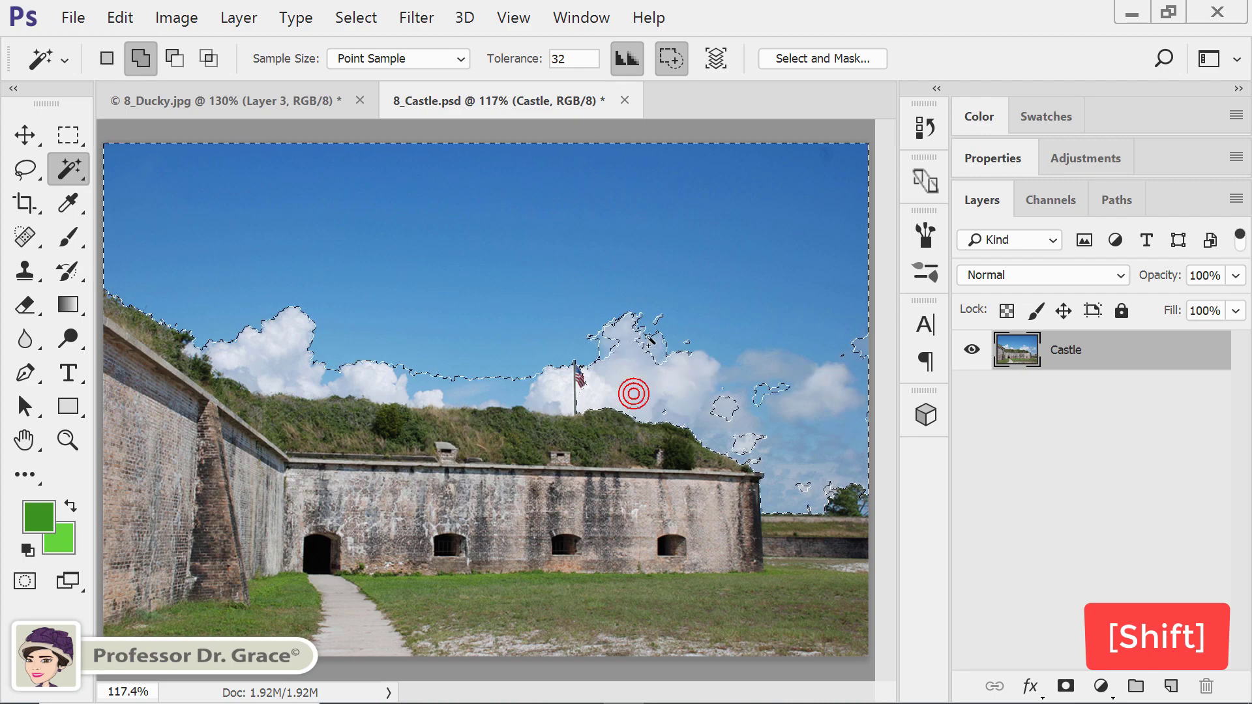
left_click(650, 337, "shift")
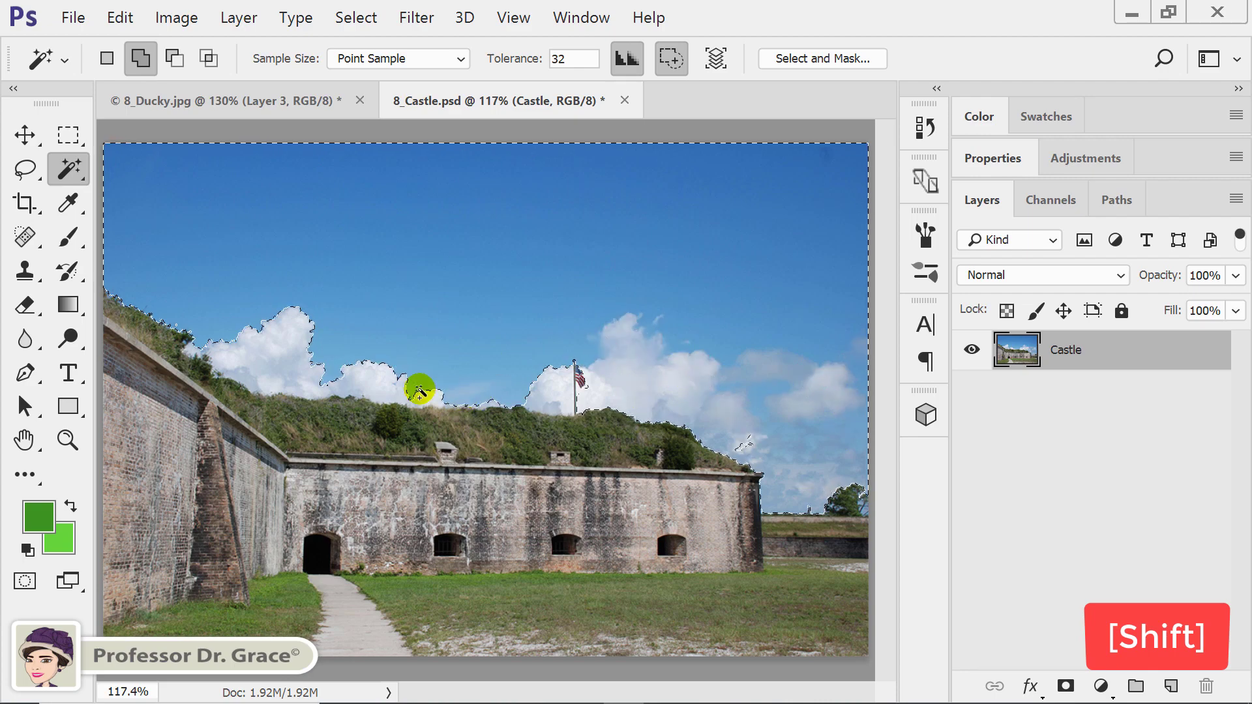
left_click(359, 377, "shift")
left_click(268, 374, "shift")
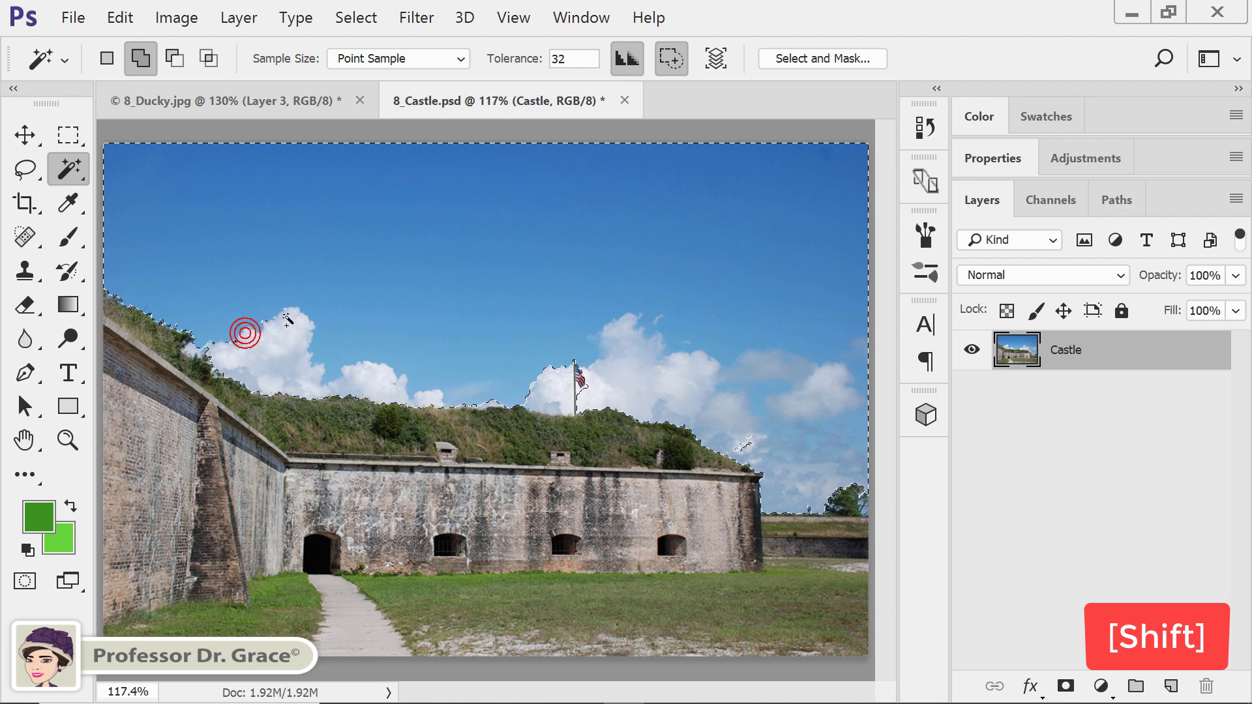
left_click(249, 337, "shift")
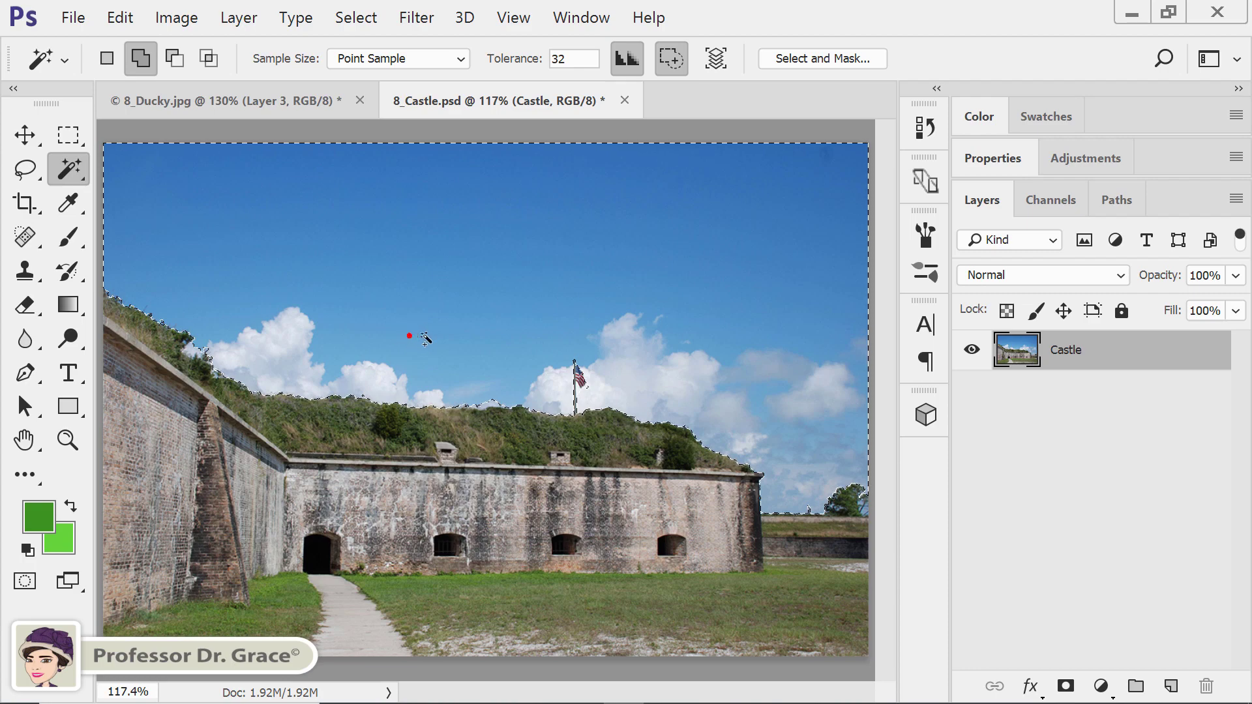
key("Delete")
key("Delete")
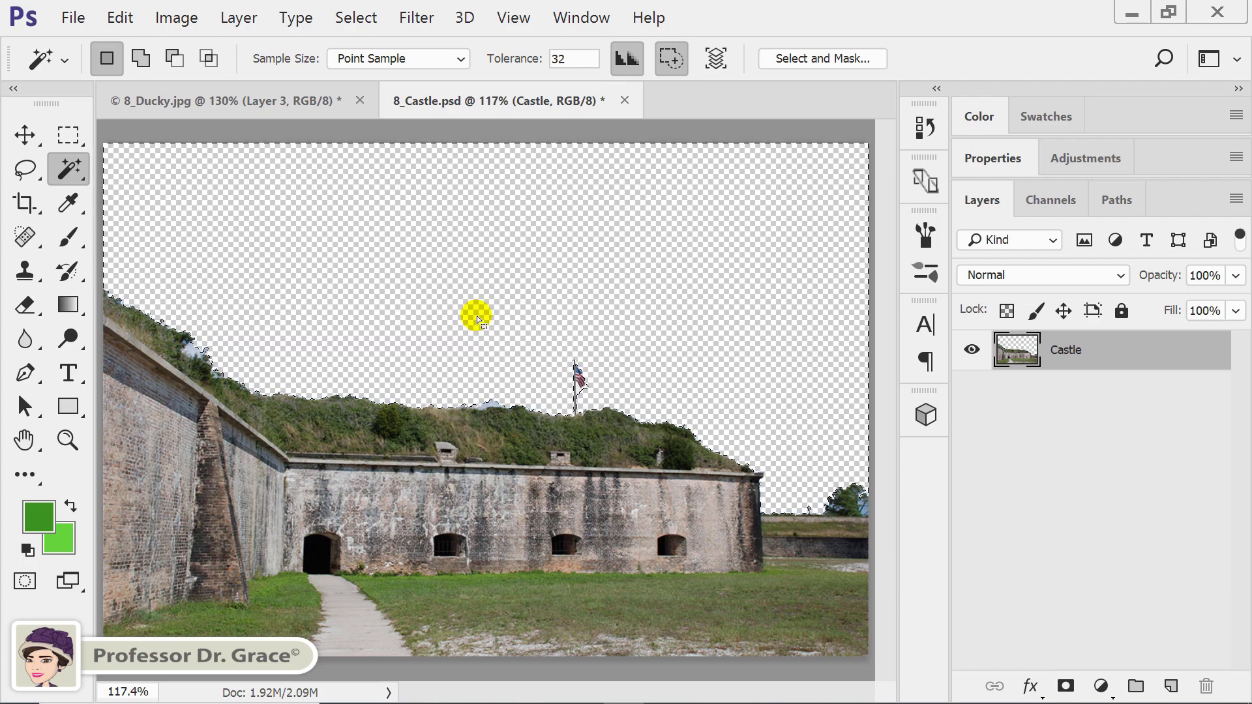
key("ctrl+d")
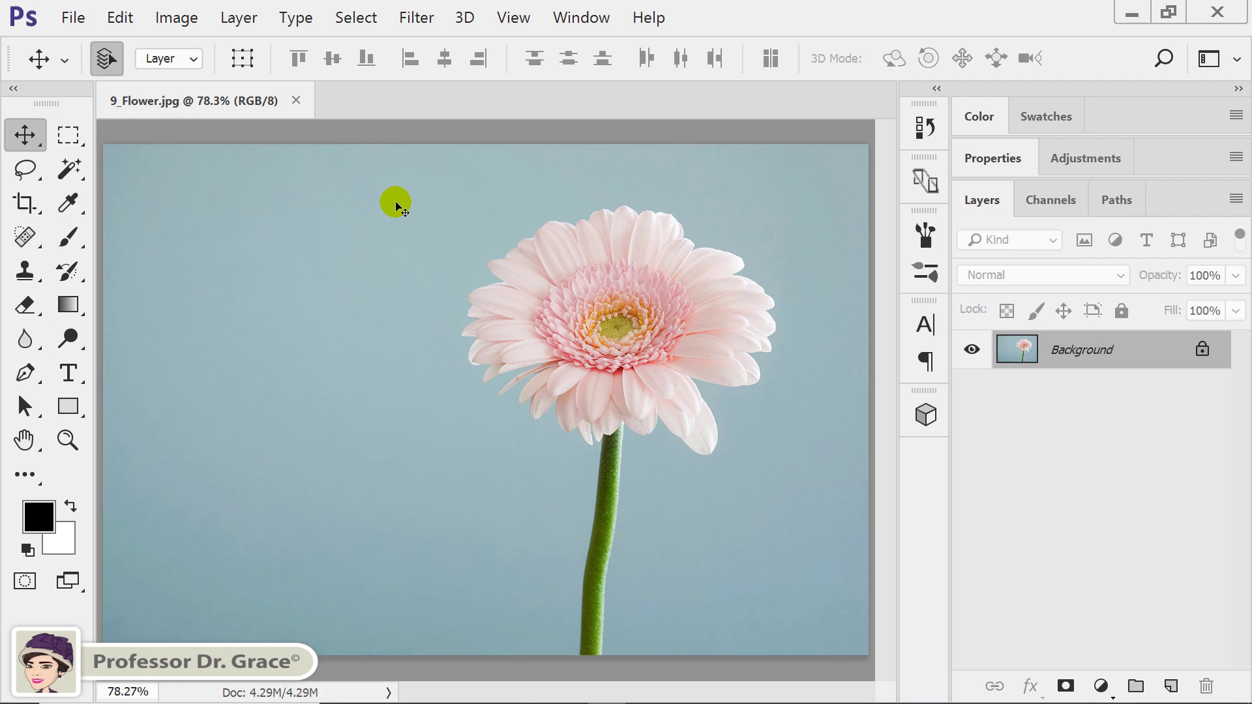
Select the blue background of 9_Flower.jpg with Color Range, adding several samples across it, and invert the selection to the flower.
left_click(356, 17)
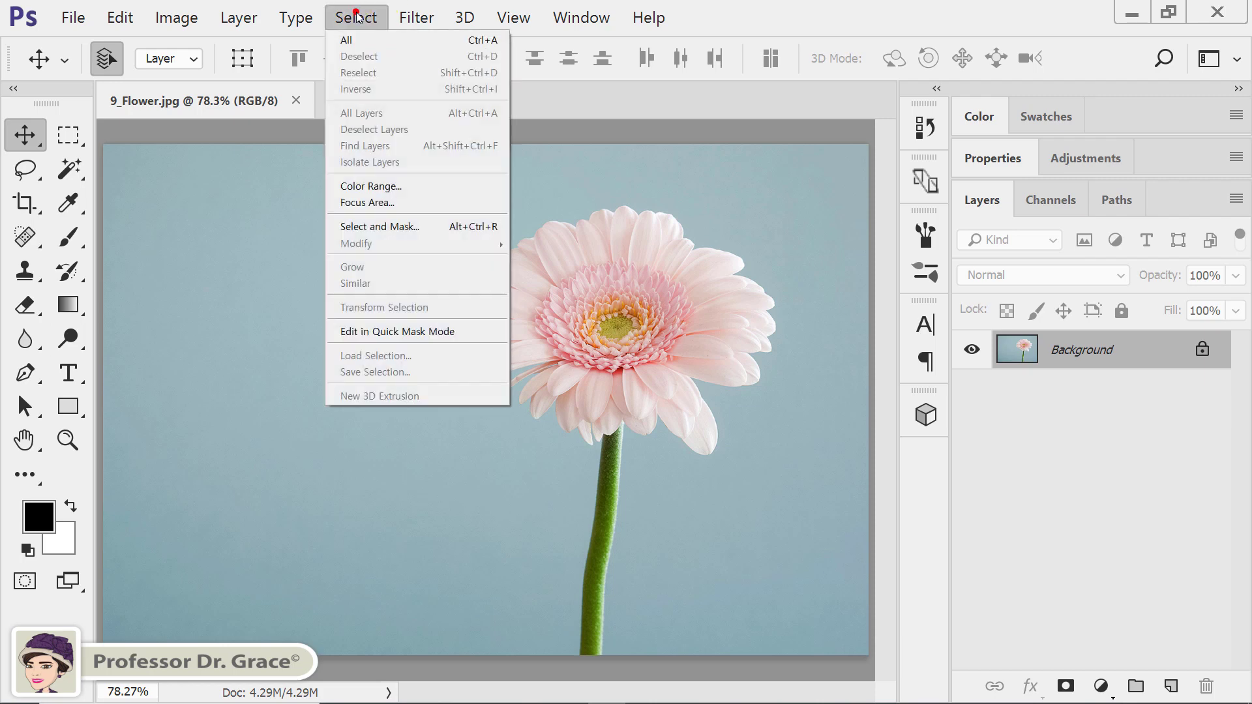
left_click(374, 187)
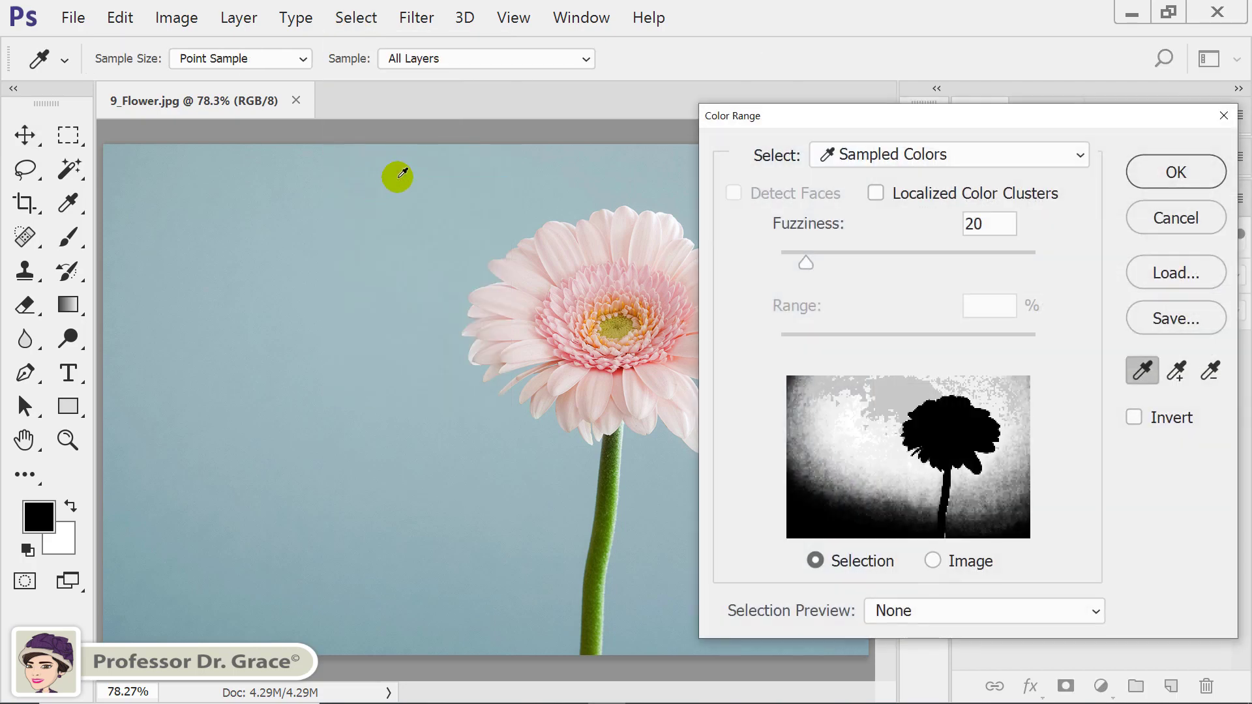
left_click(1175, 372)
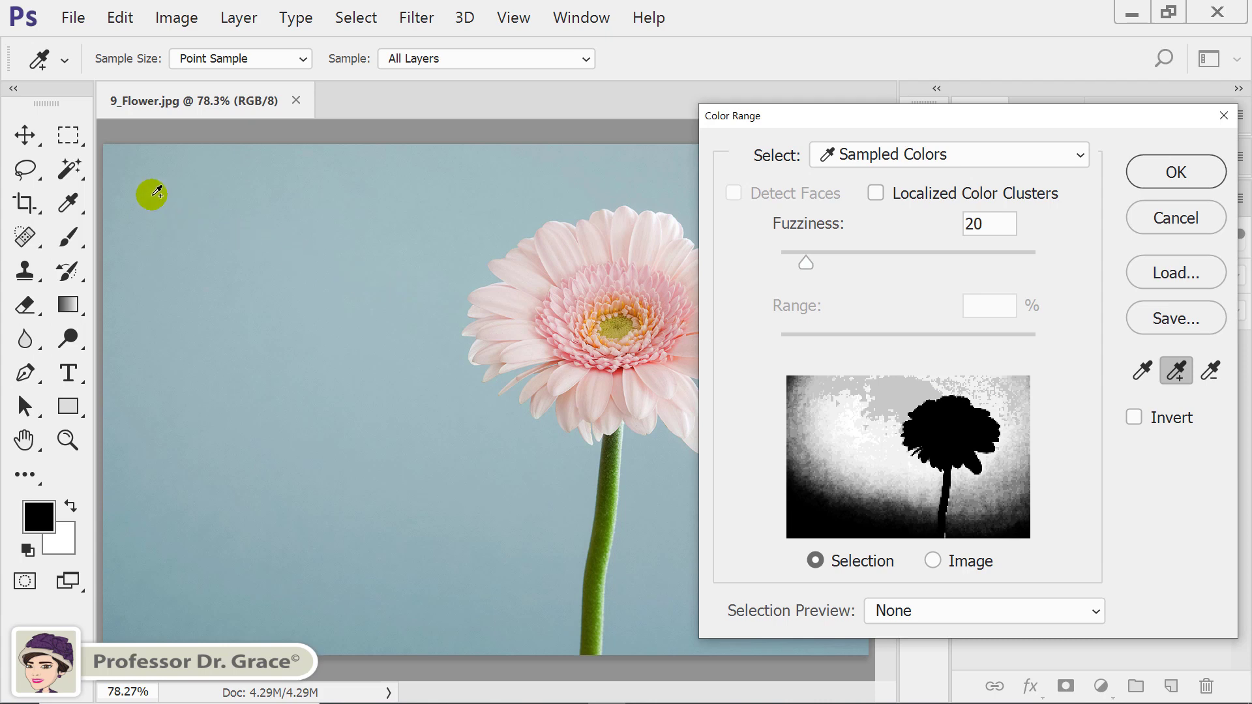
left_click(140, 181)
left_click_drag(137, 362, 154, 554)
left_click(116, 643)
left_click(307, 411)
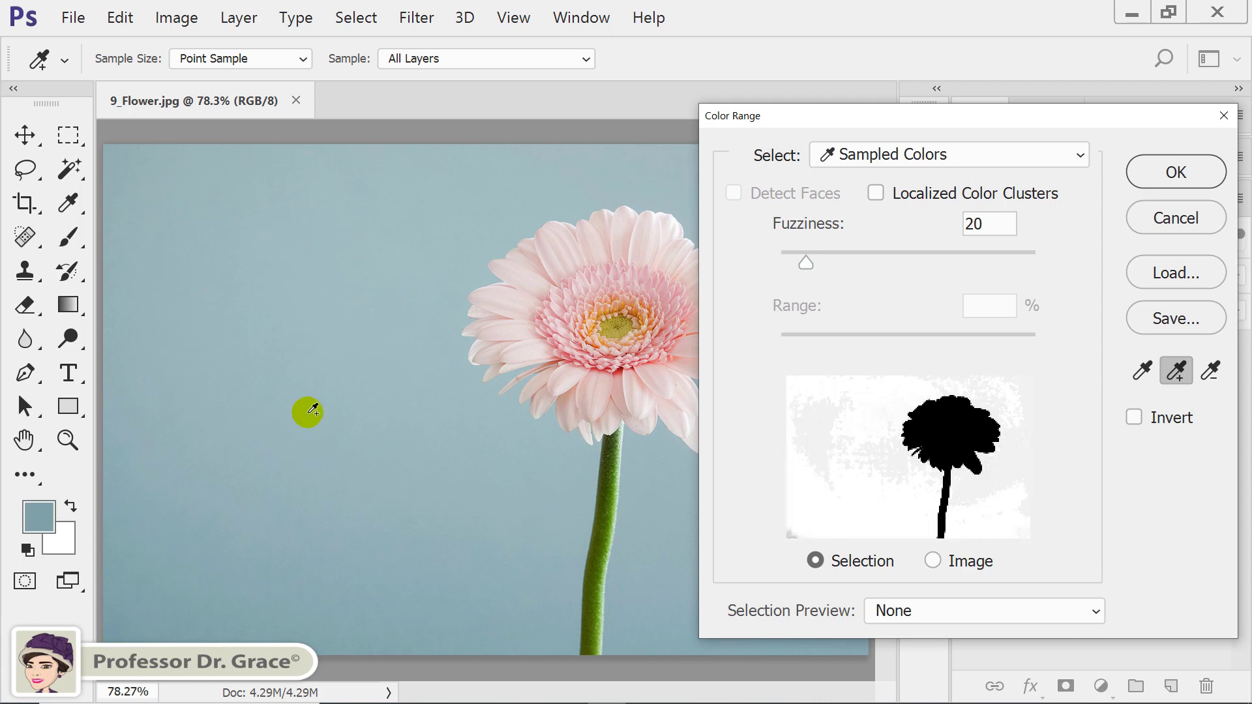
left_click(111, 641)
mouse_move(896, 442)
left_mouse_down()
mouse_move(909, 480)
mouse_move(870, 447)
left_mouse_up()
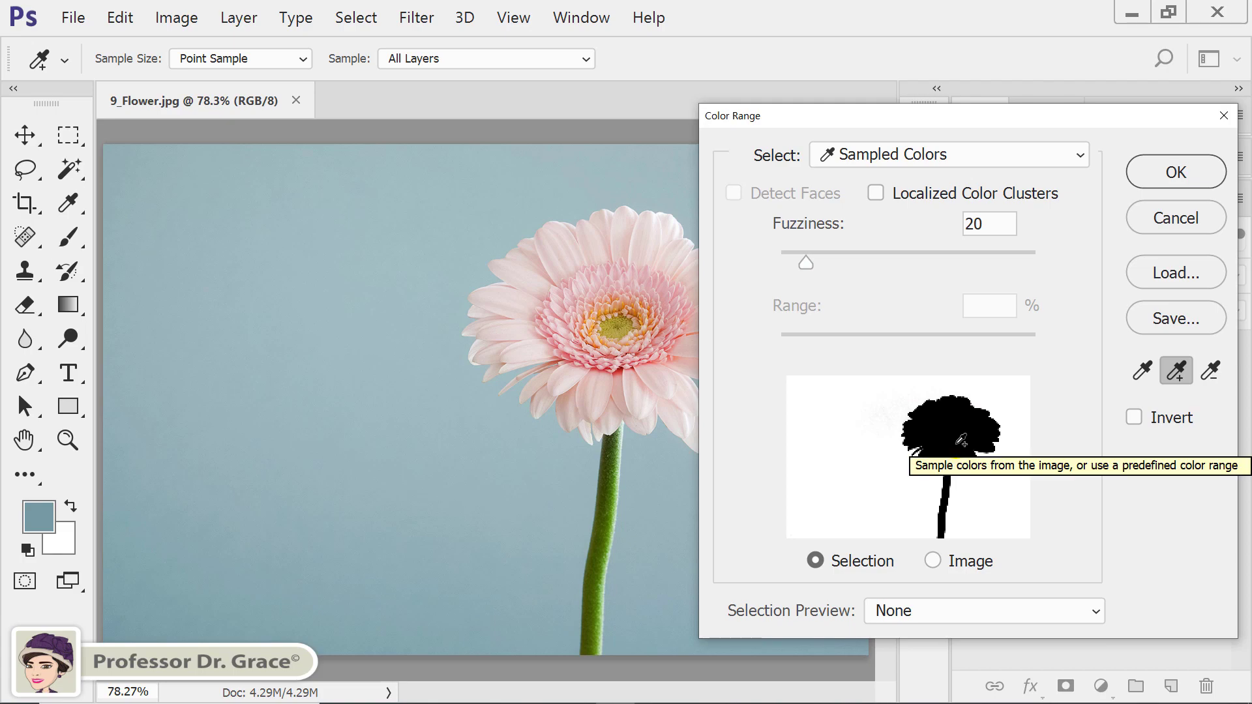
left_click(1168, 173)
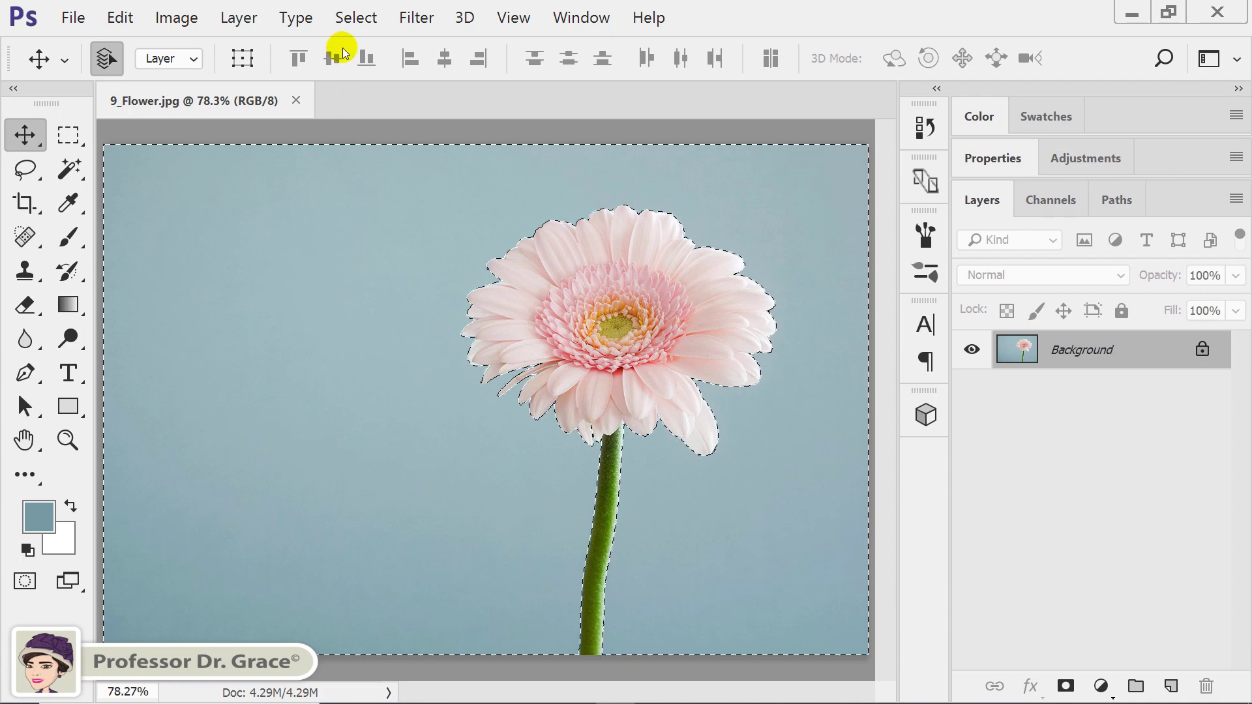
left_click(353, 10)
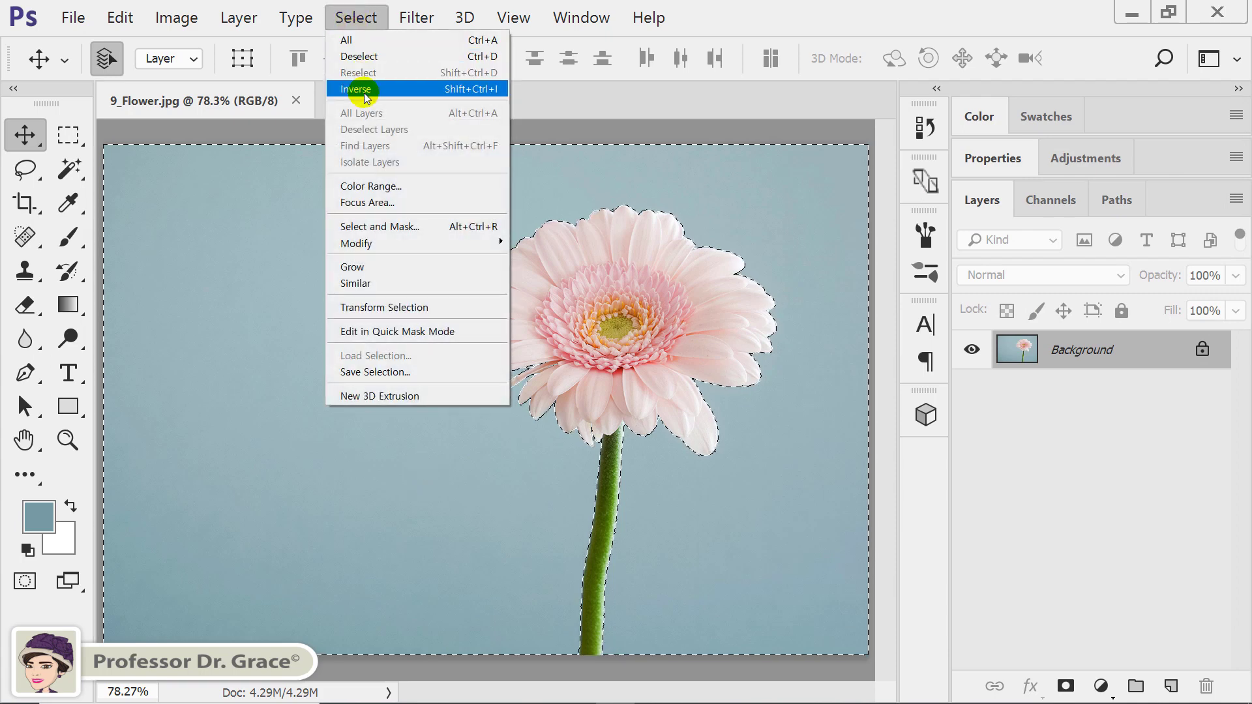
left_click(493, 92)
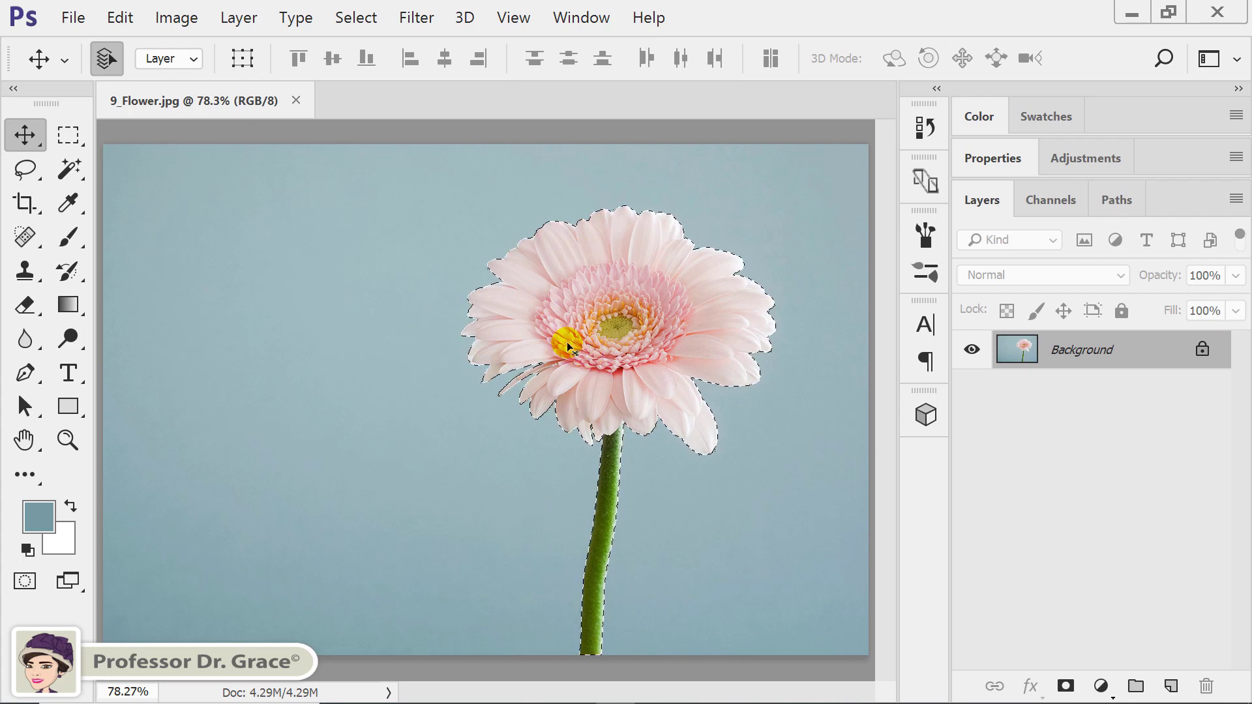
Contract the flower selection by 1 pixel and copy the selected flower to a new layer.
left_click(356, 17)
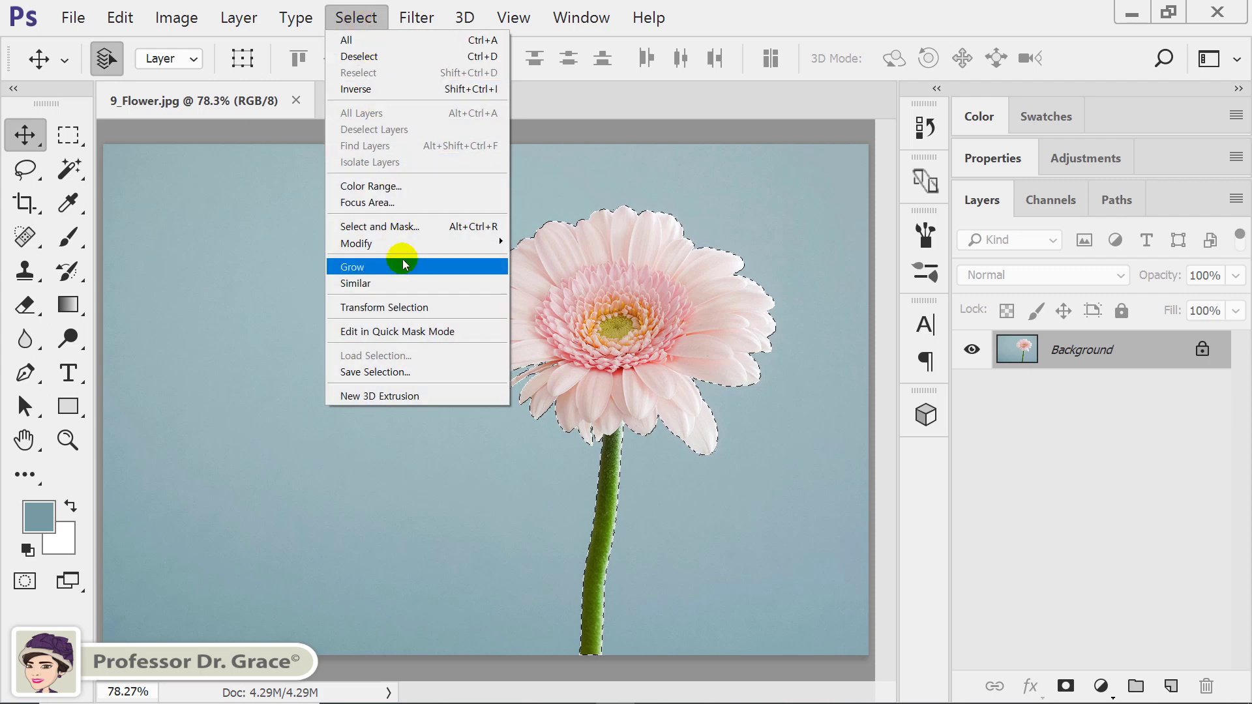
mouse_move(405, 245)
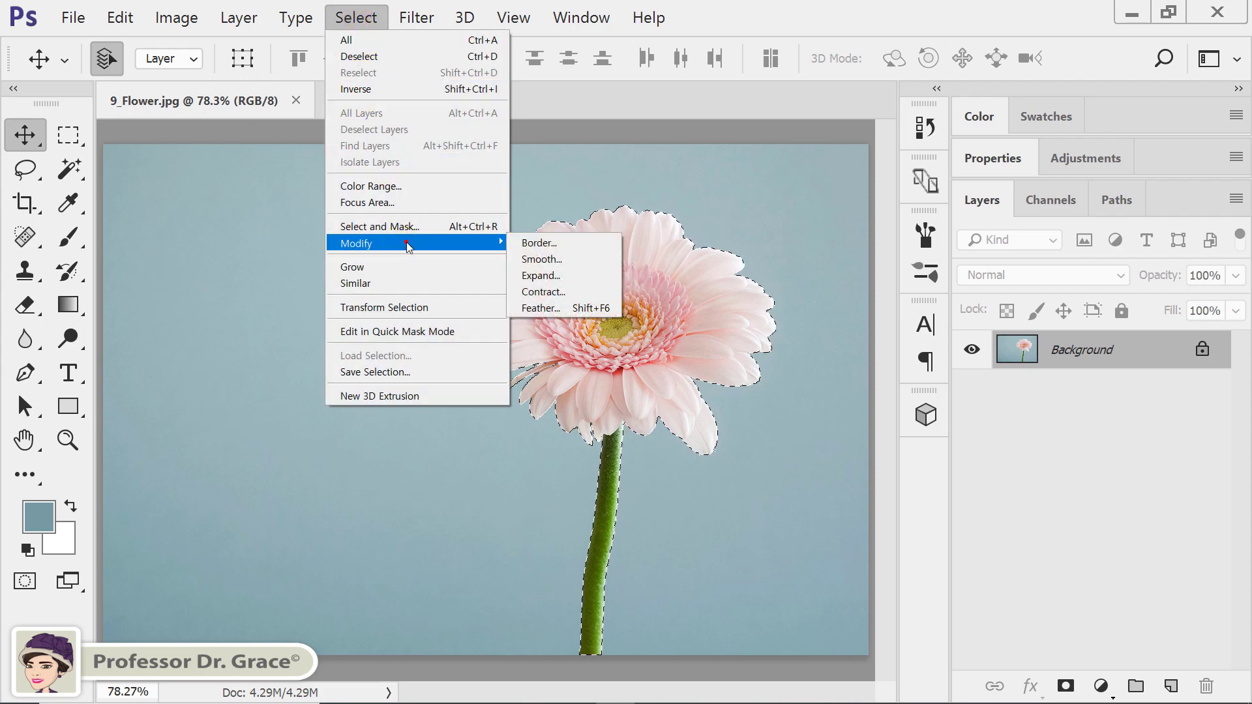
left_click(596, 295)
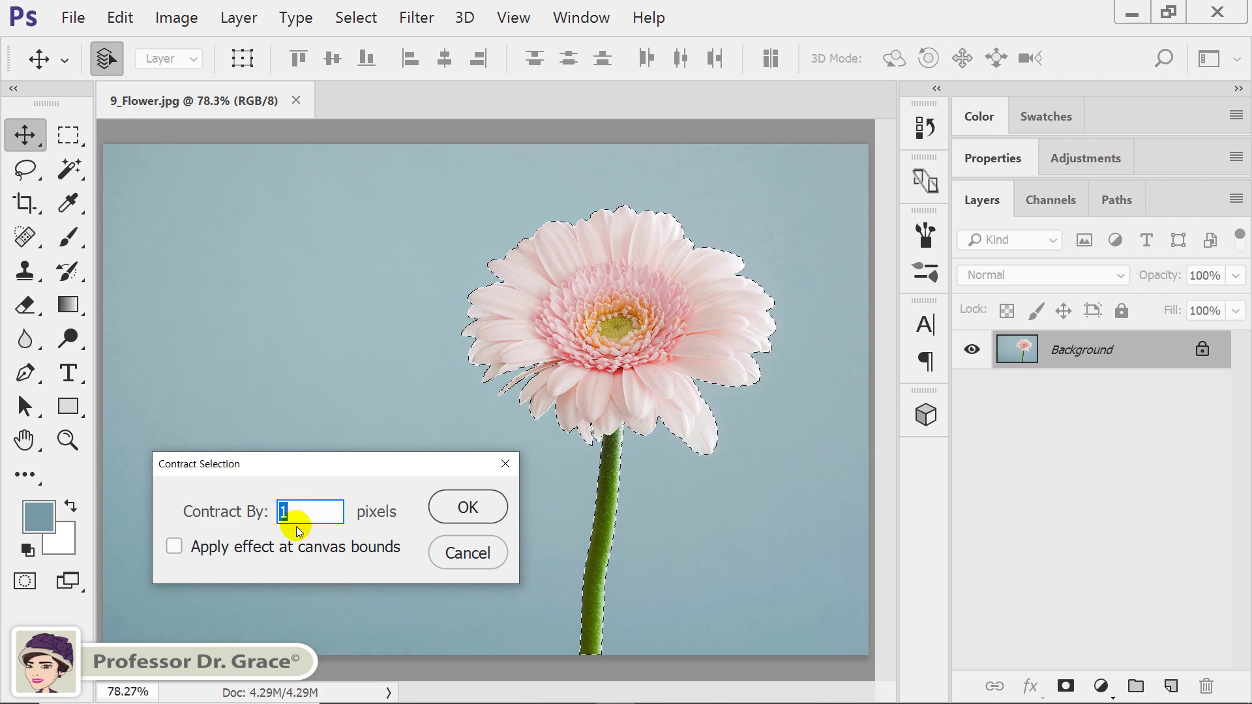
left_click(468, 509)
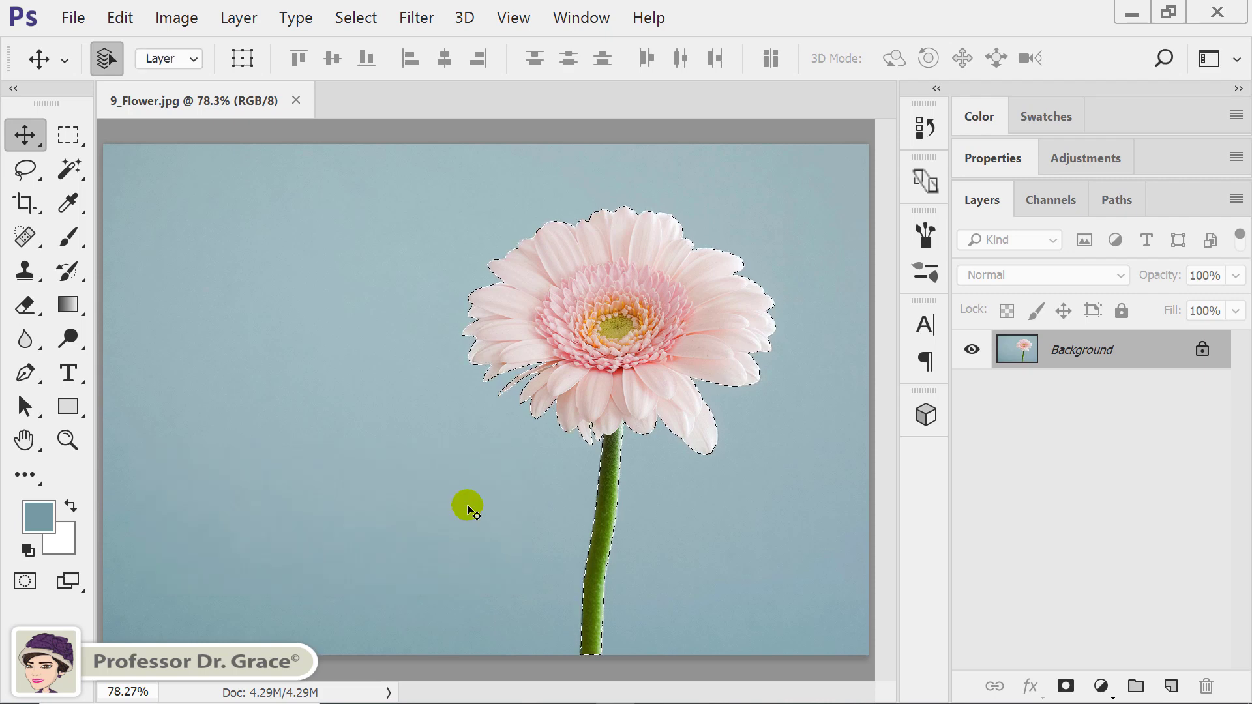
key("ctrl+j")
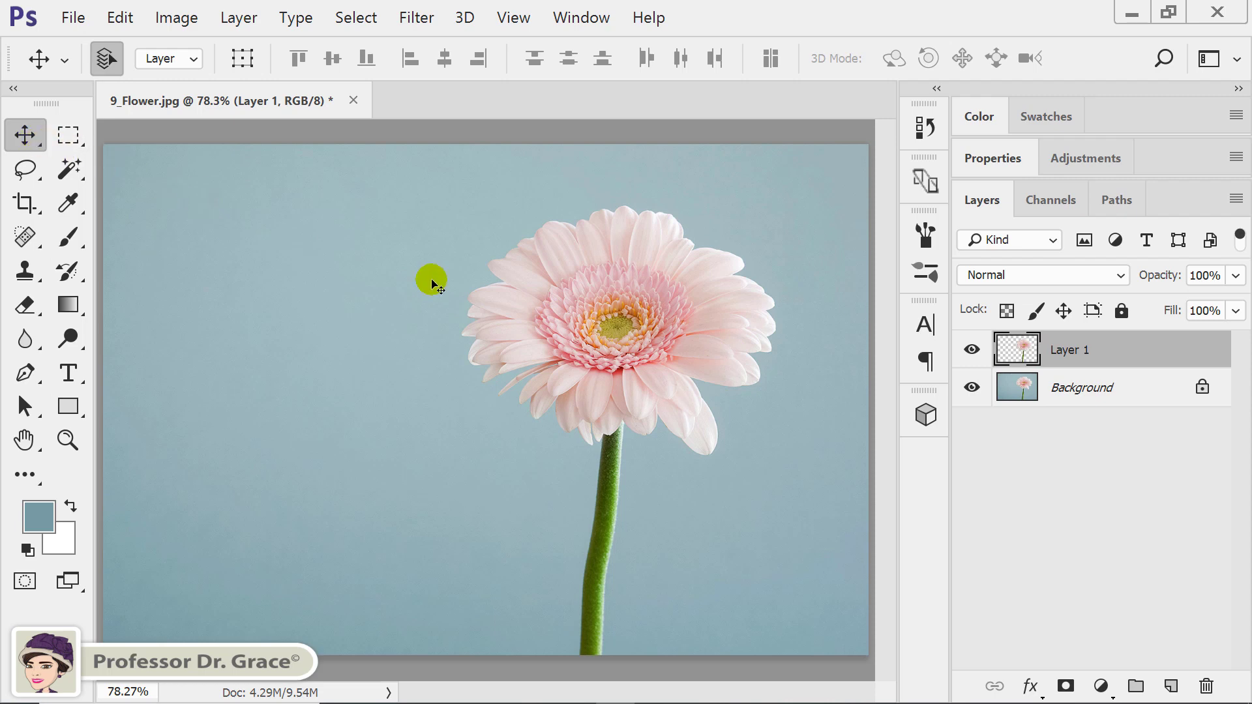
Move the copied flower beside the original, flip it horizontally, and lower it so its bloom sits below the original's.
left_click_drag(561, 330, 292, 329)
left_click(120, 18)
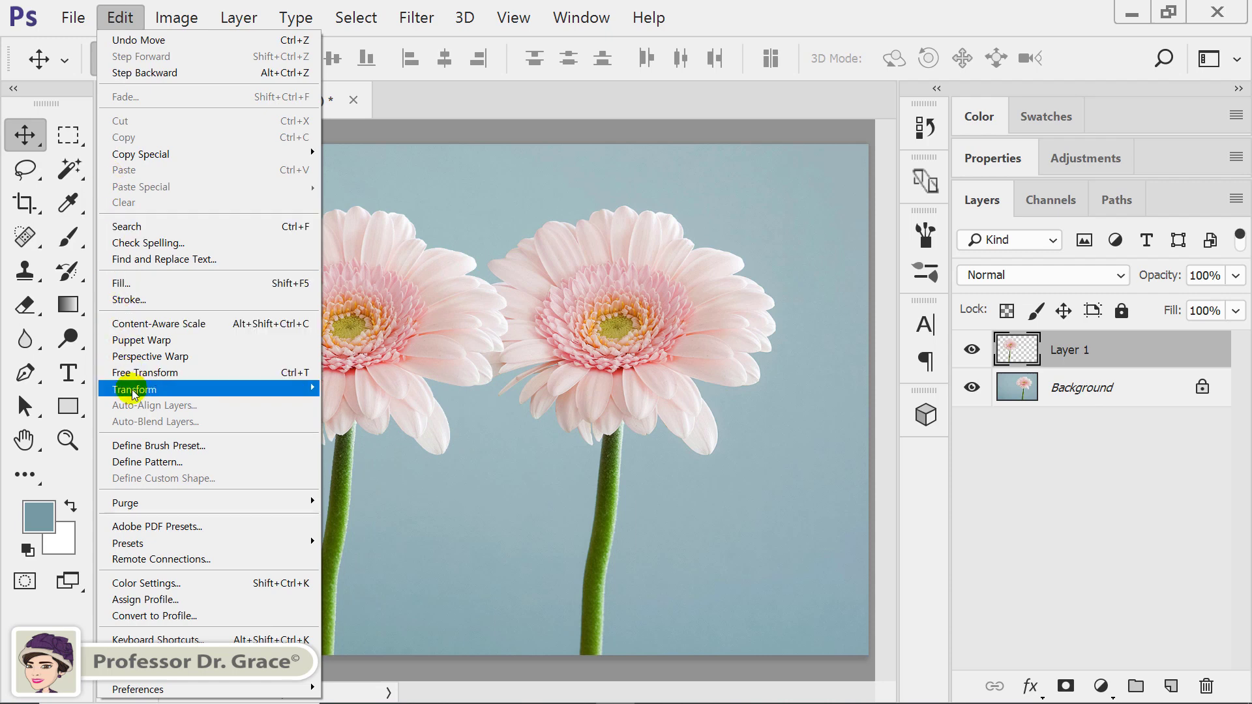
mouse_move(140, 390)
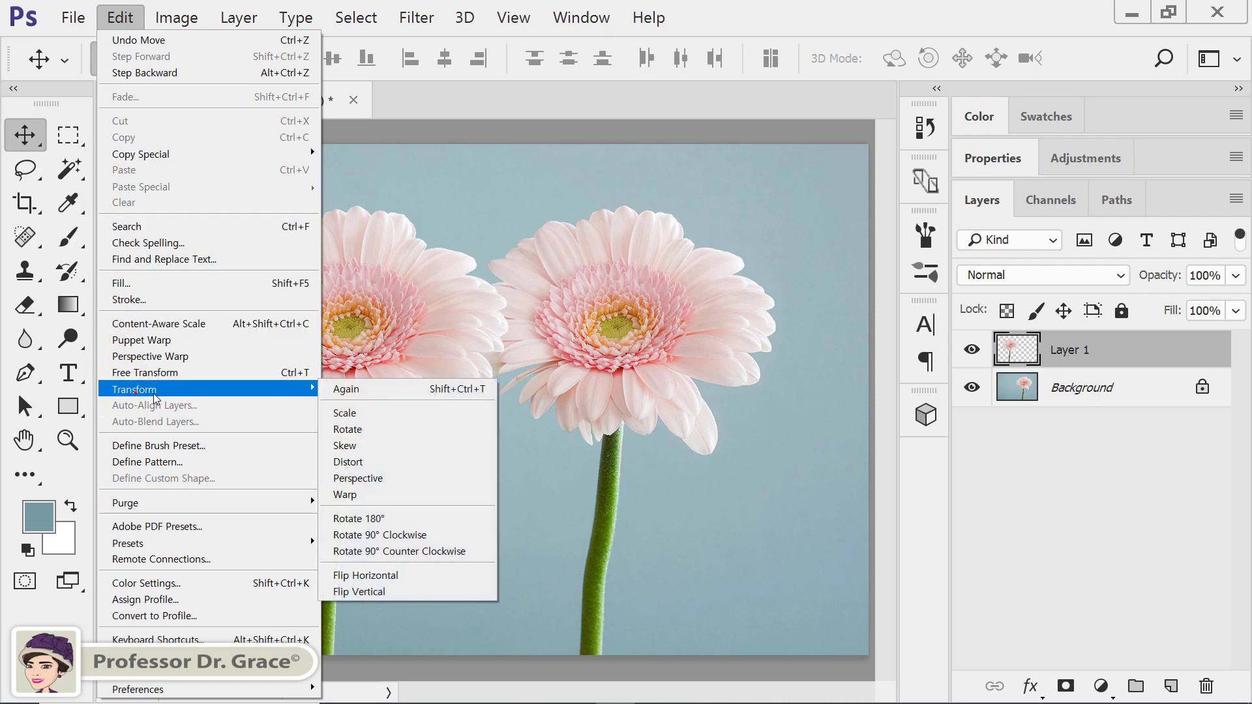
left_click(437, 575)
left_click_drag(347, 326, 333, 451)
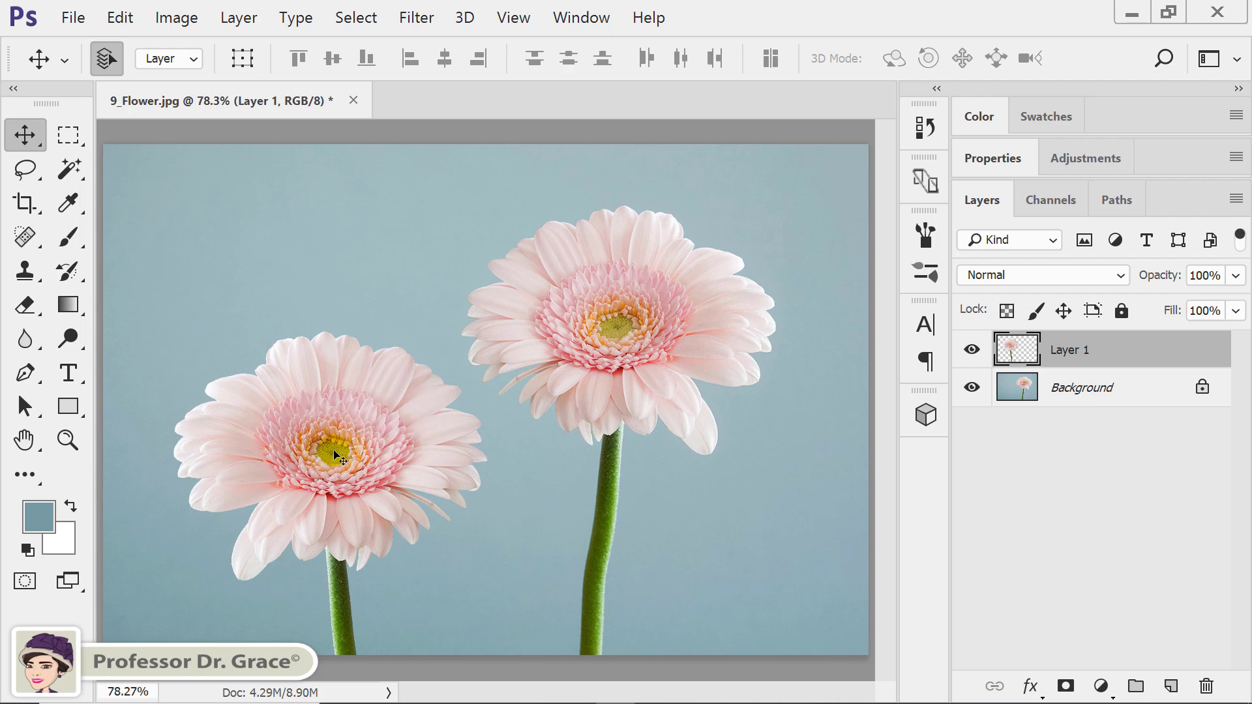
Recolour the copied flower on Layer 1 with Color Balance levels +43, -41 and -70 in the midtones.
left_click(176, 18)
mouse_move(191, 64)
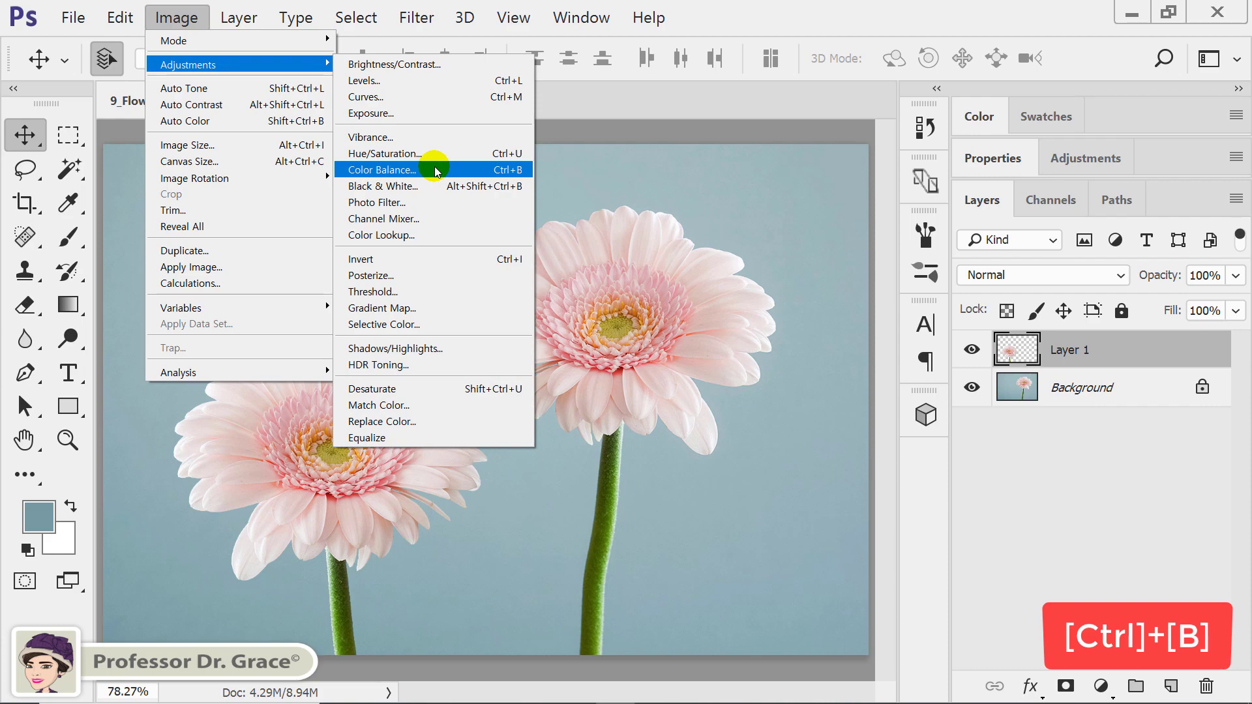
left_click(507, 172)
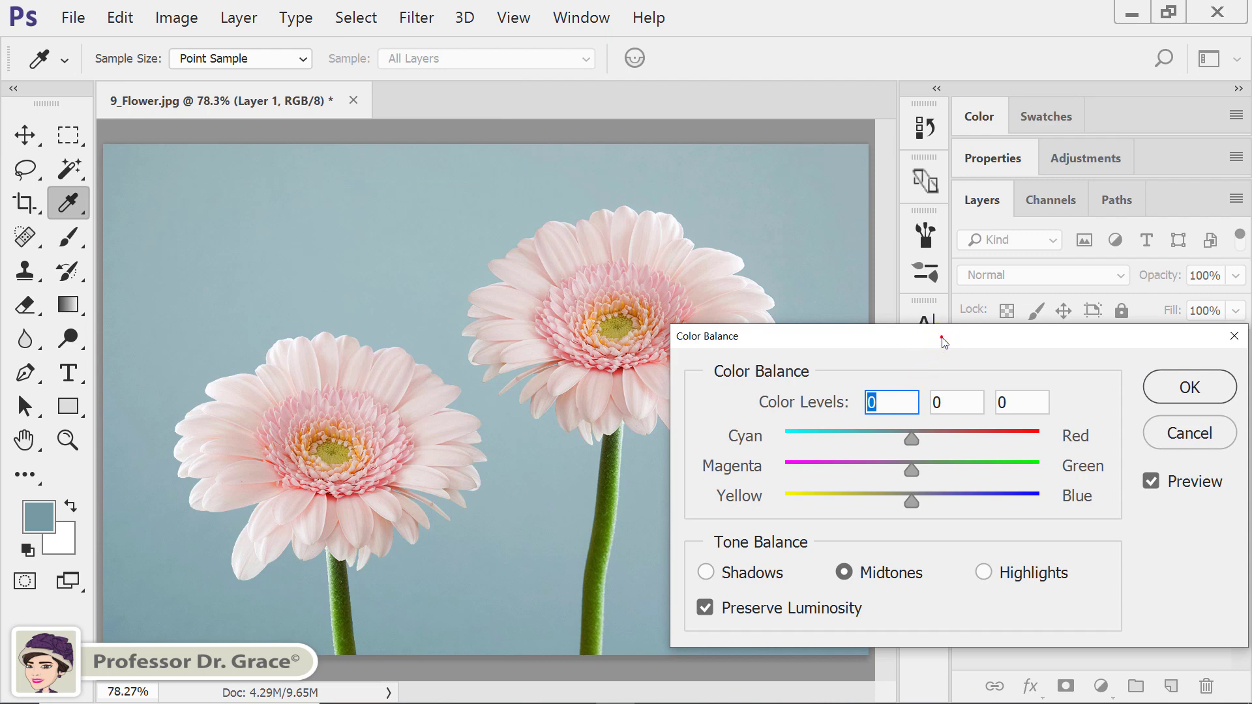
left_click_drag(942, 338, 929, 376)
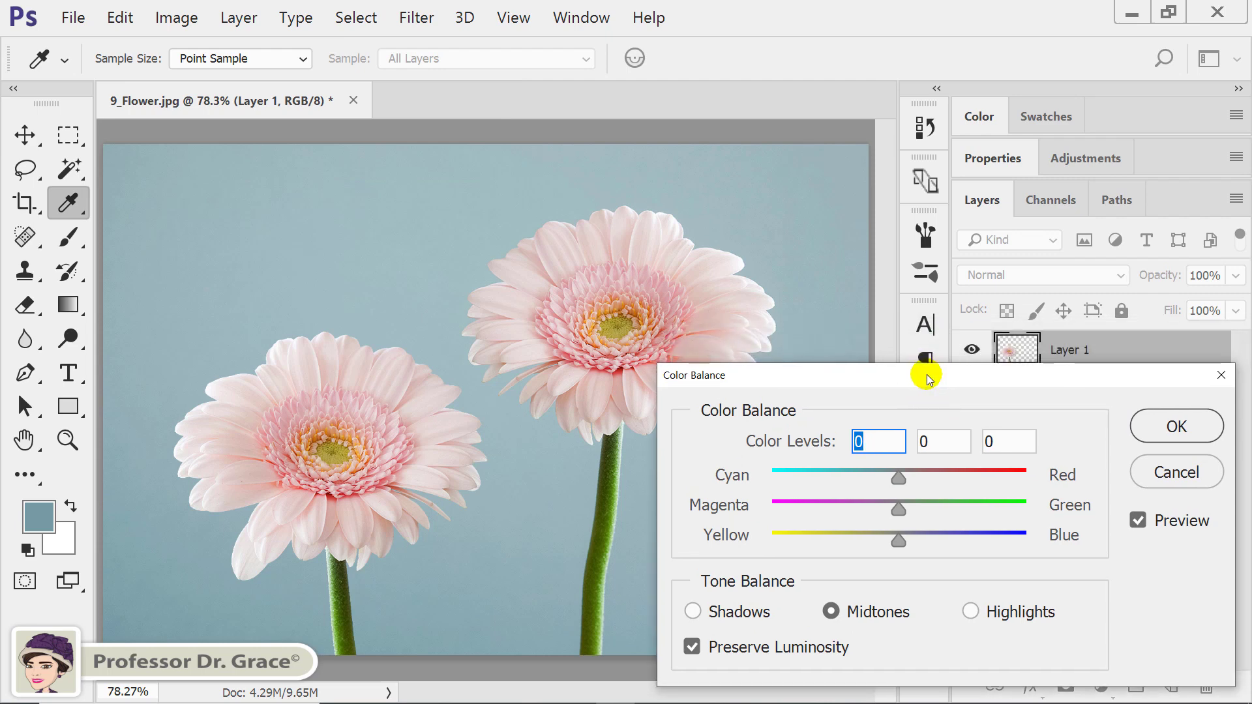
left_click_drag(836, 478, 953, 479)
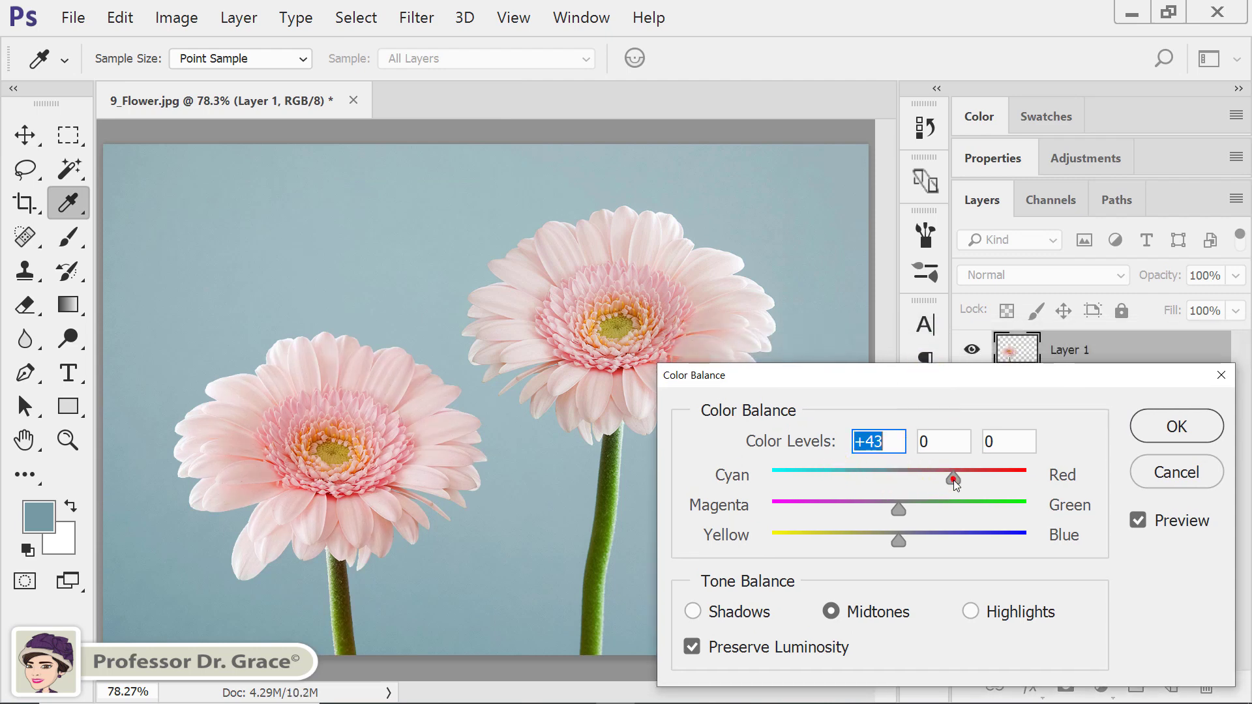
left_click_drag(858, 507, 848, 507)
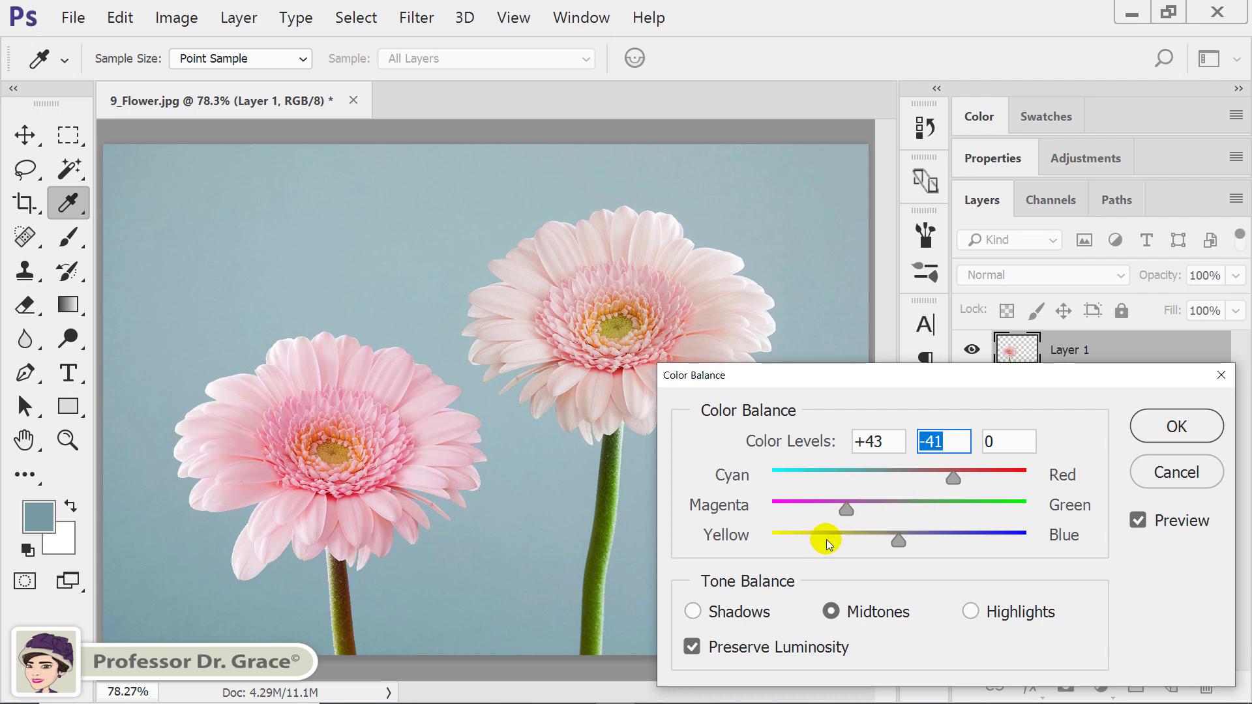
left_click_drag(899, 540, 809, 540)
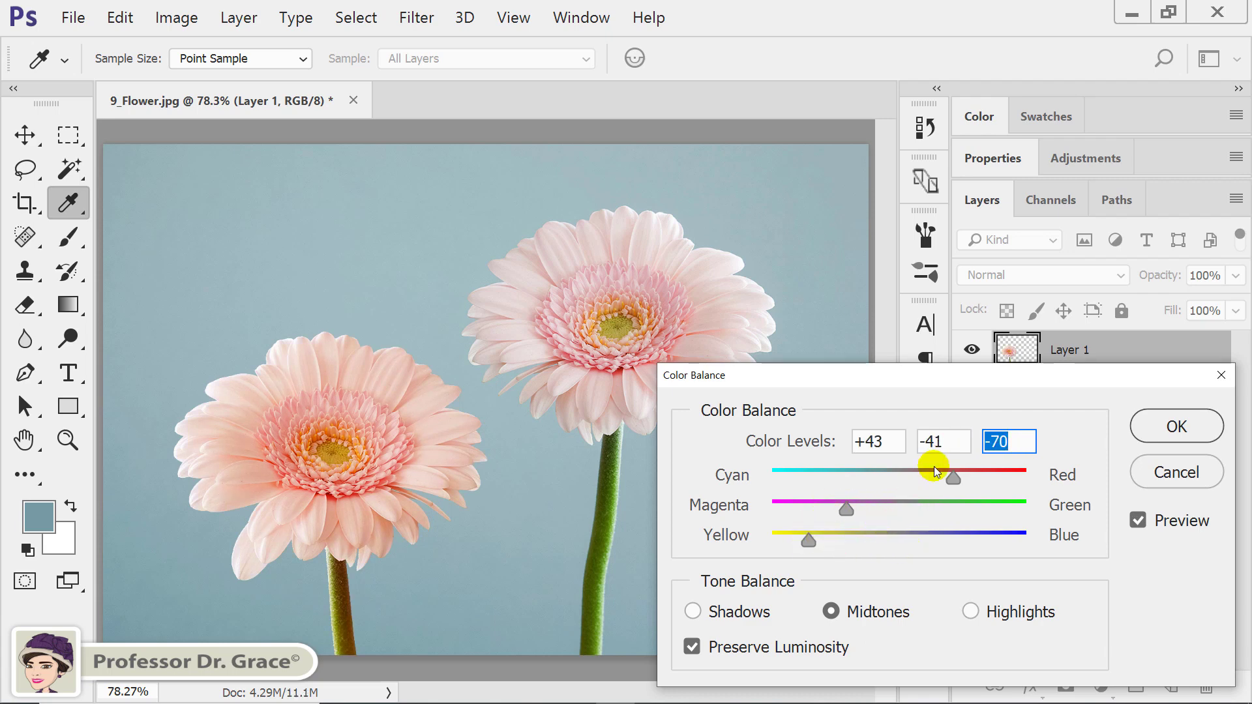
left_click(1200, 434)
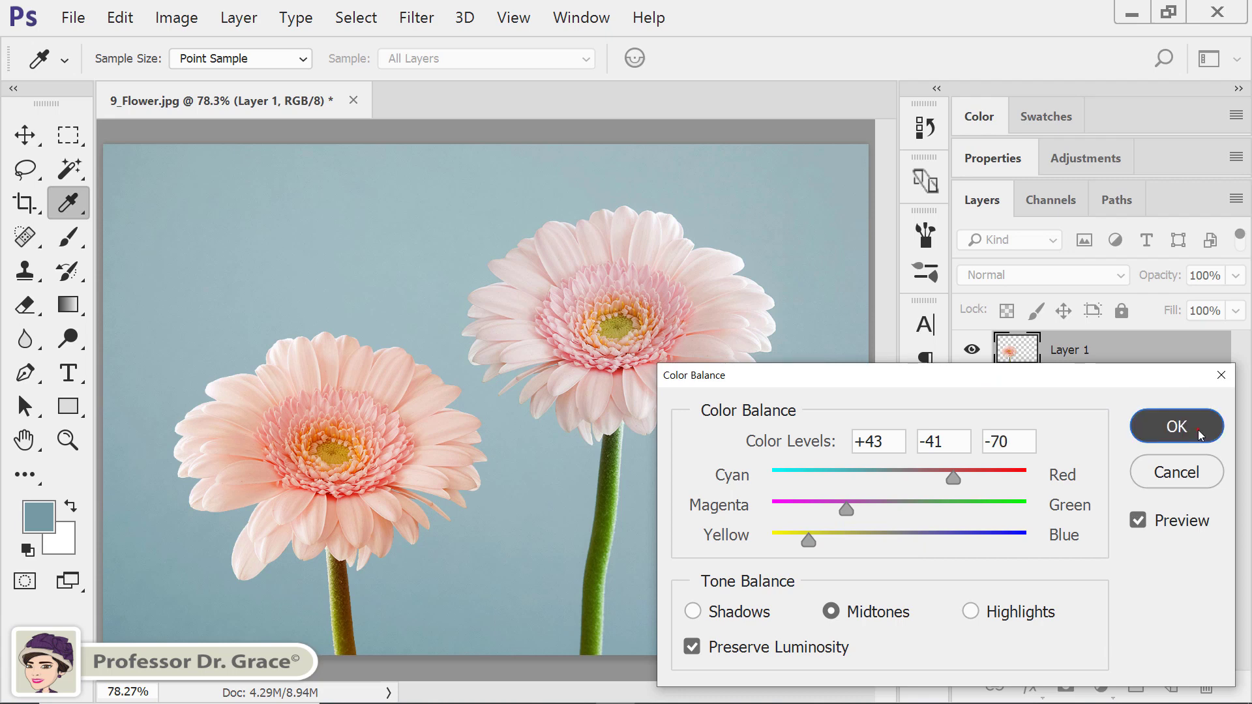
key("v")
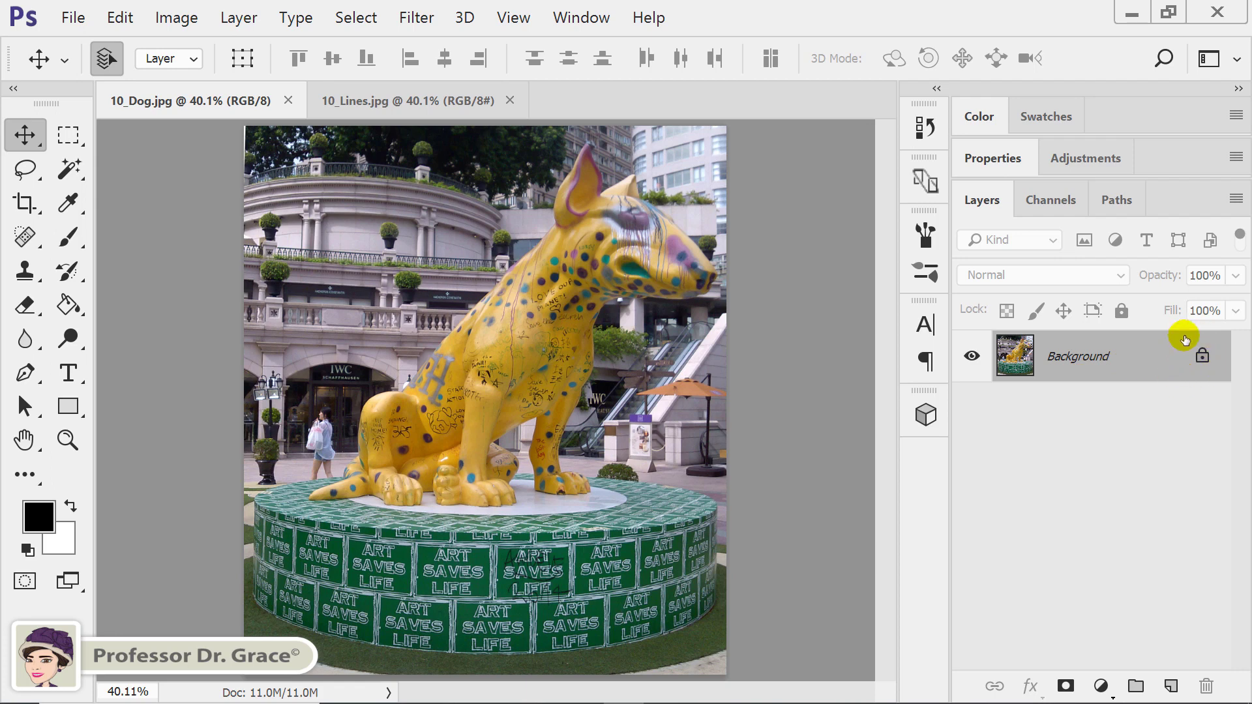
Convert the Background of 10_Dog.jpg into a regular layer named Dog.
double_click(1148, 356)
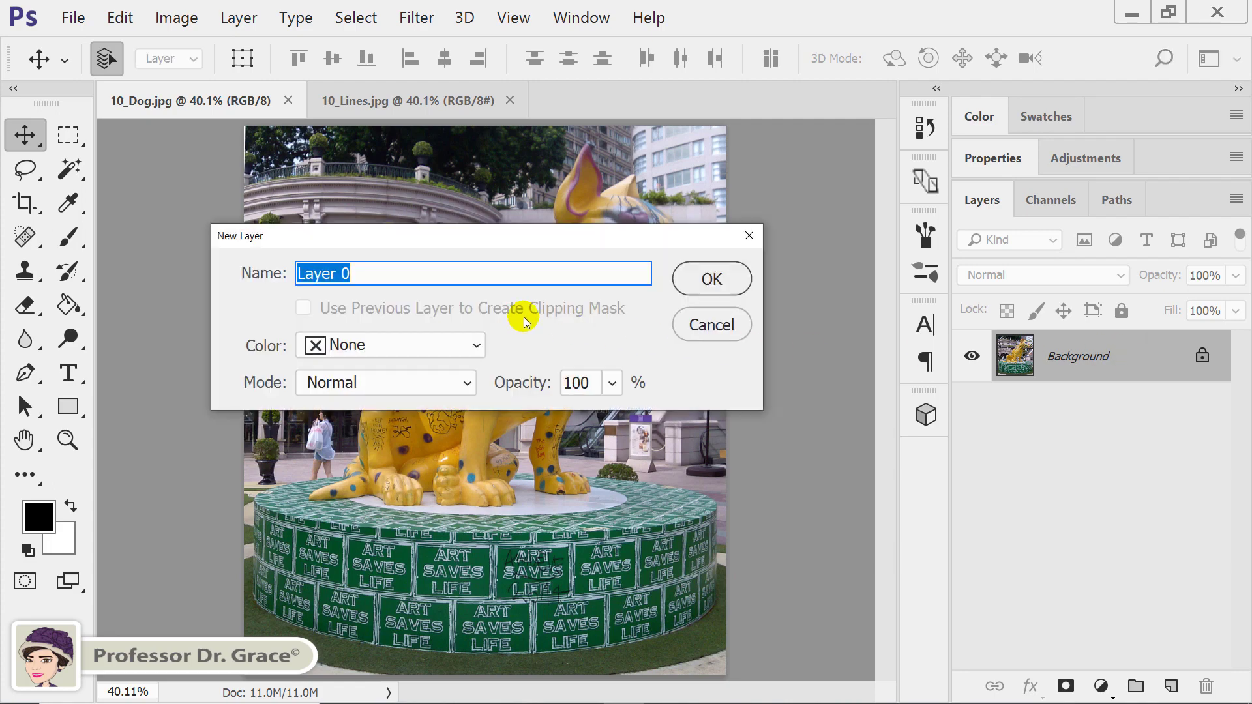
left_click_drag(375, 273, 228, 272)
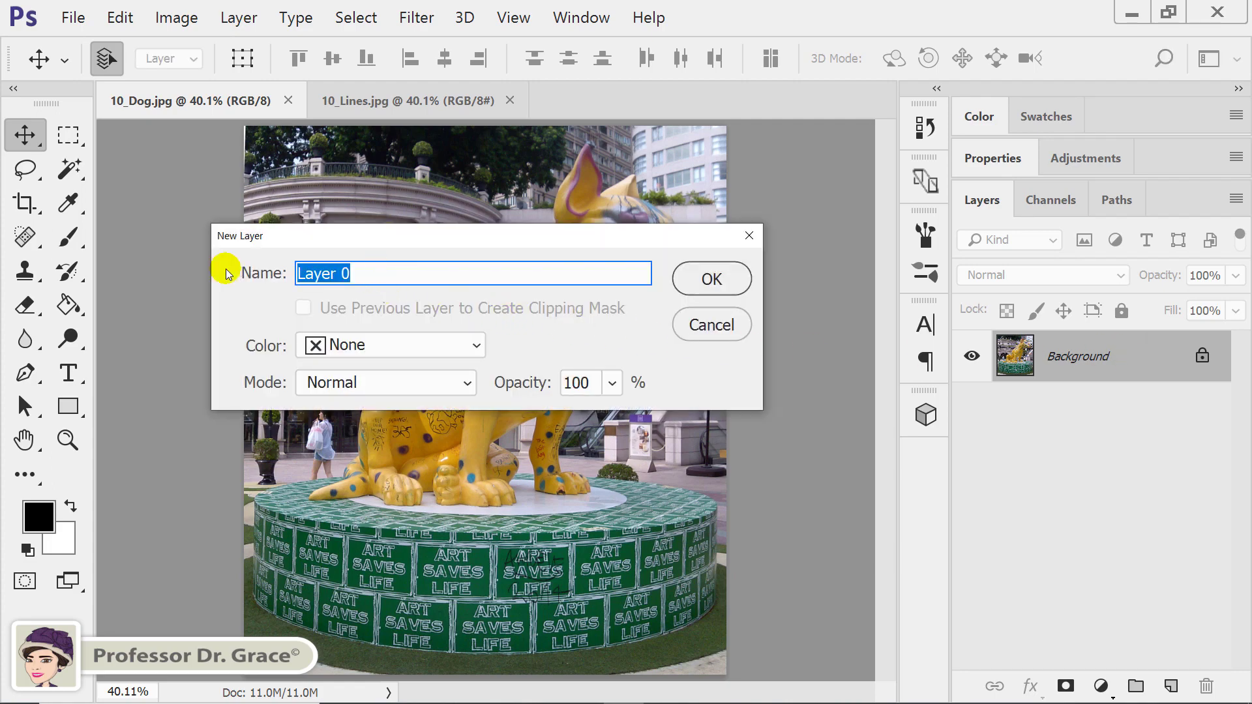
type("Dog")
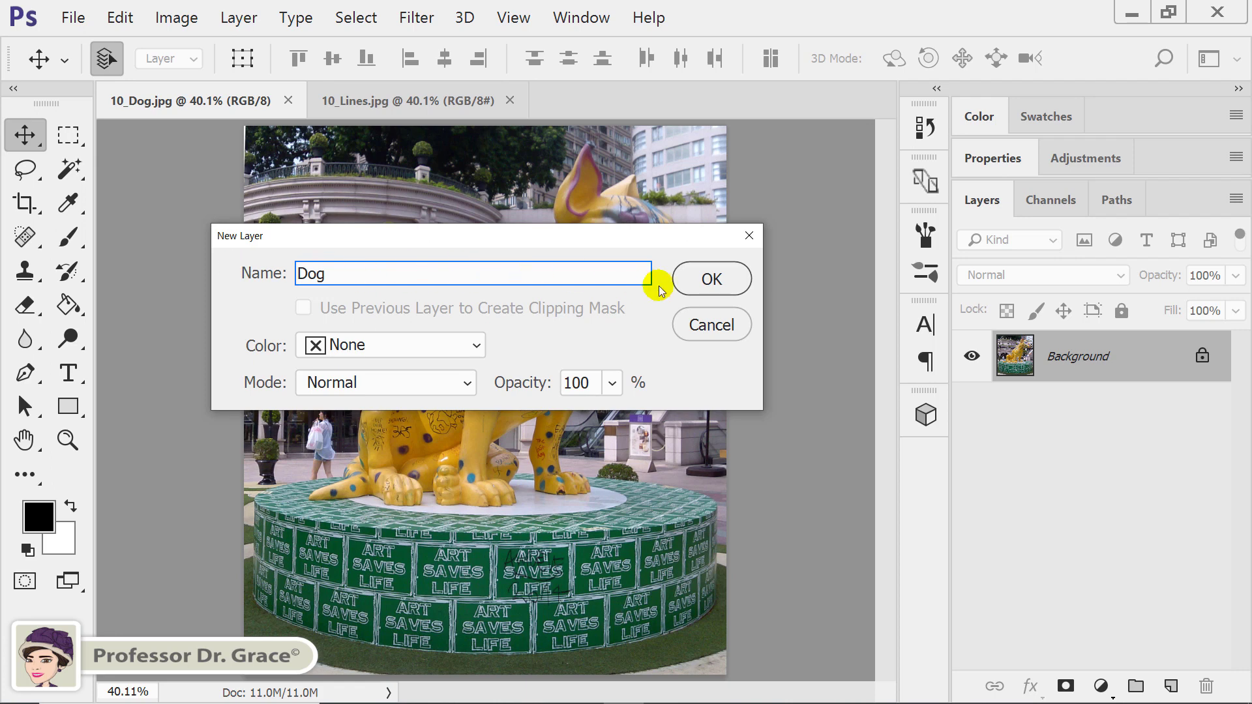
left_click(711, 279)
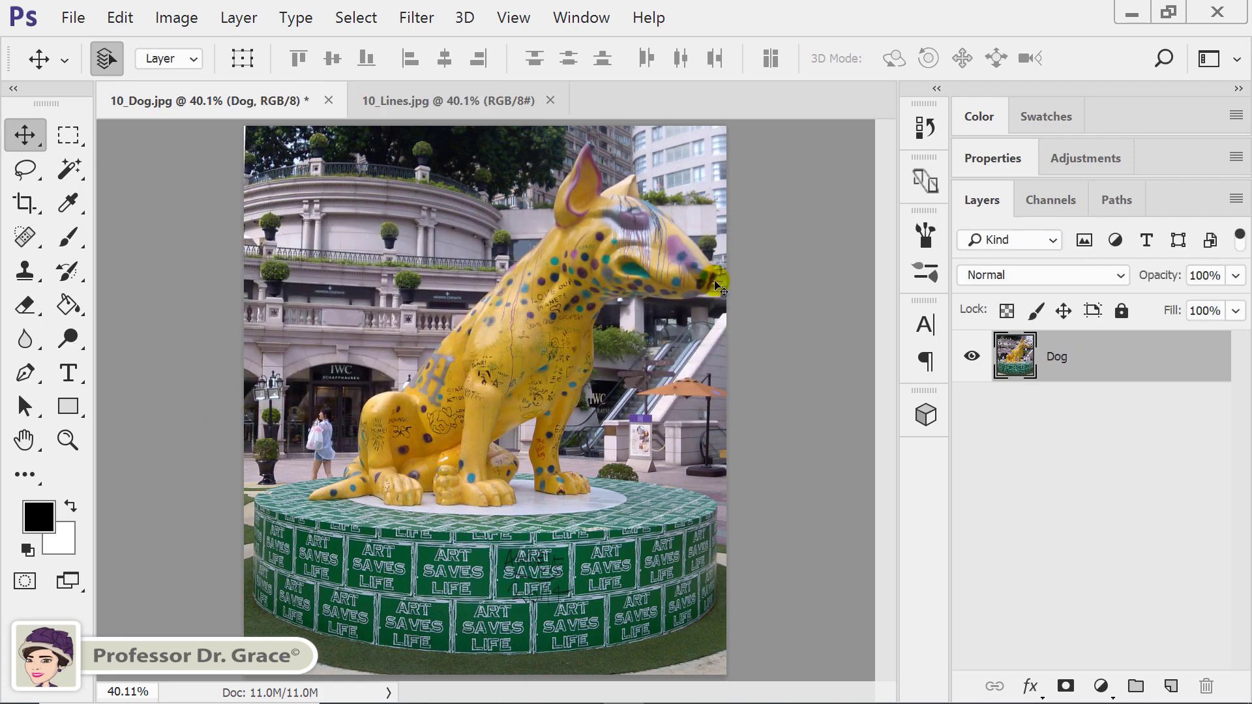
Start a Pen tool outline in Path mode at the tip of the dog's near ear, curving over it and removing the forward handle.
key("ctrl+plus")
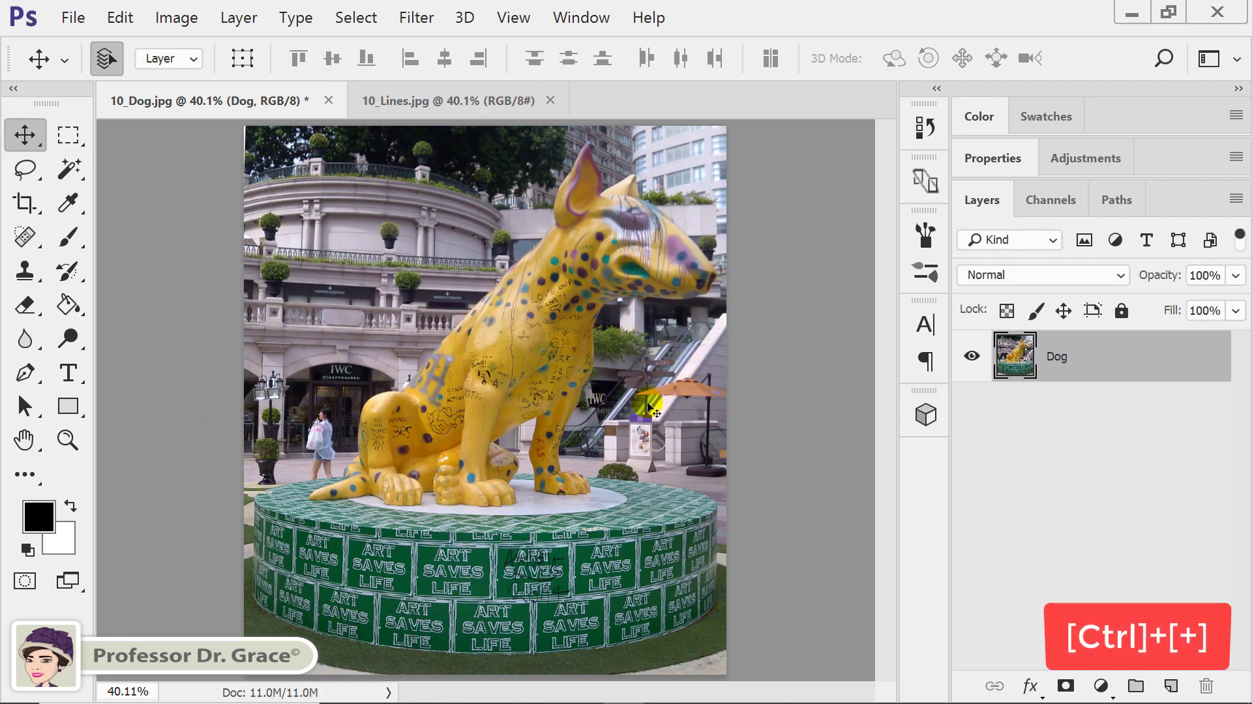
key("ctrl+plus")
key("ctrl+plus")
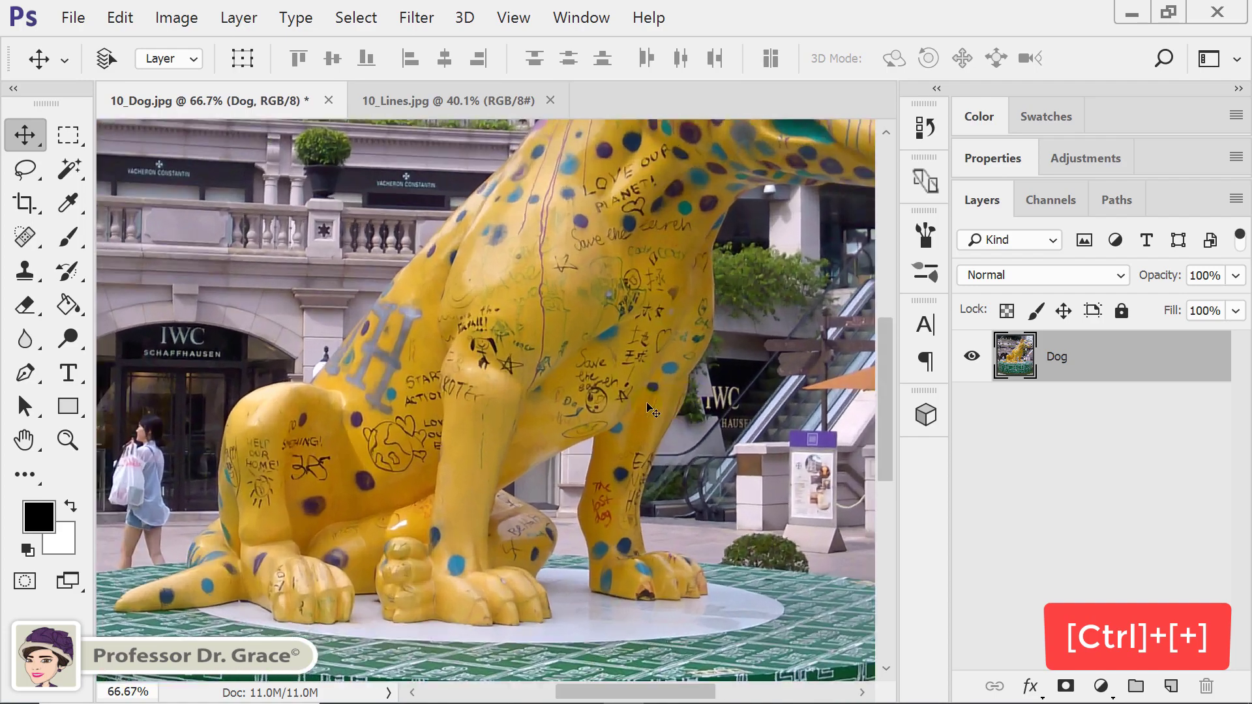
key("ctrl+plus")
key("ctrl+plus")
left_click_drag(671, 256, 468, 436)
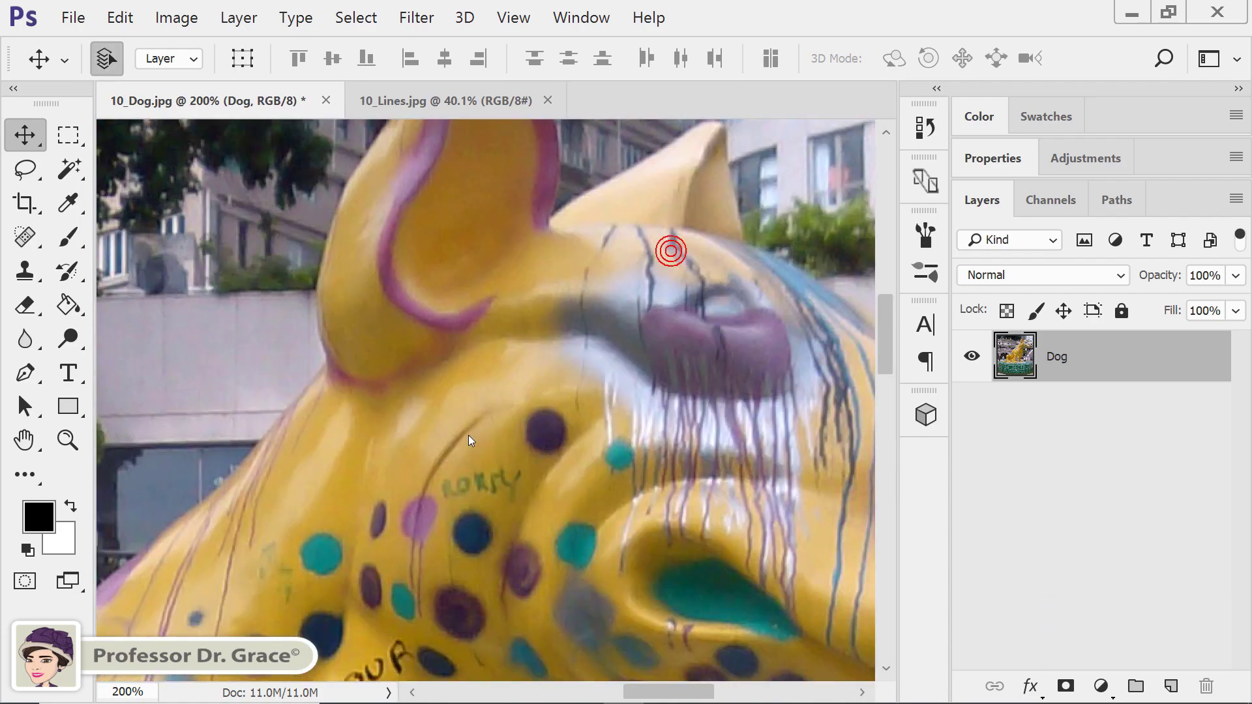
key("p")
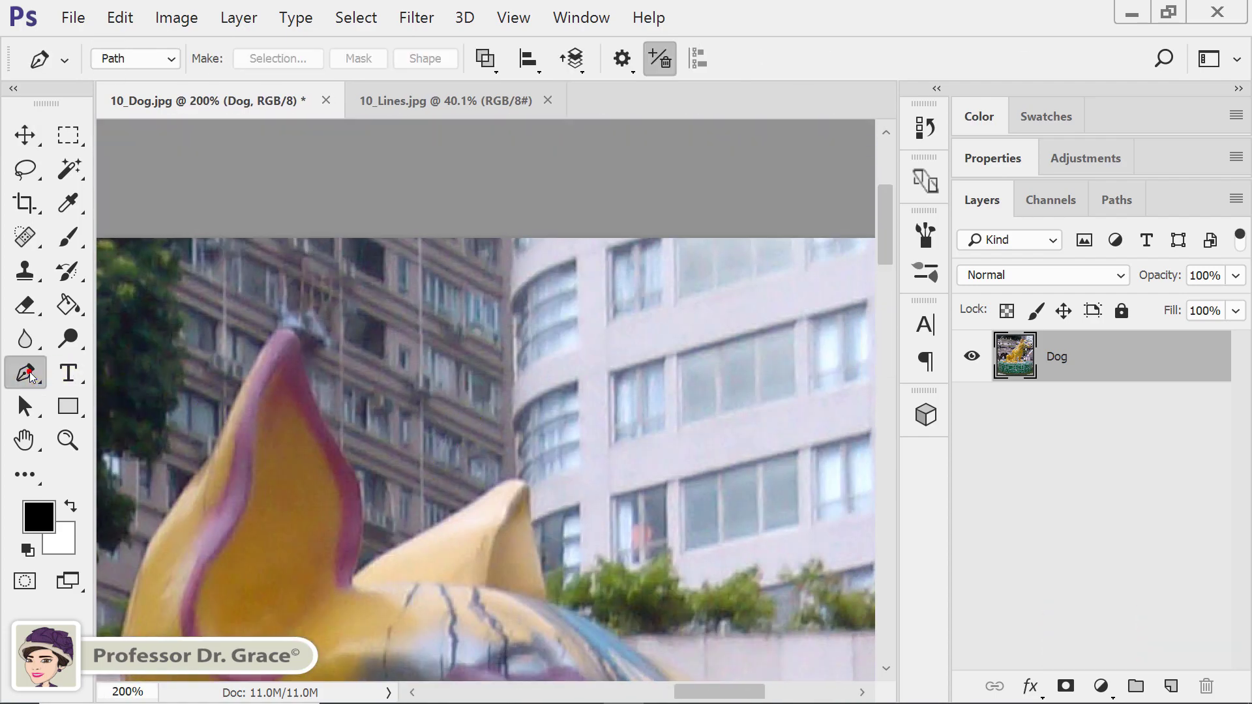
left_click_drag(315, 425, 567, 241)
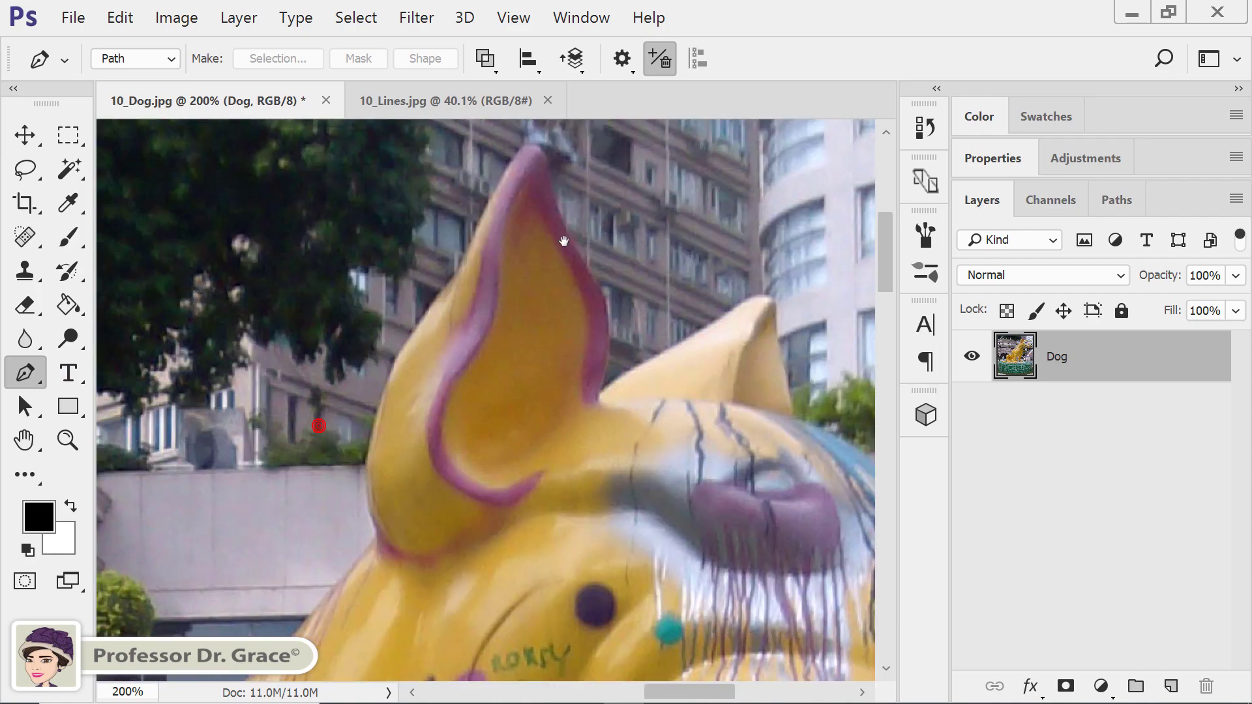
left_click(144, 56)
left_click(131, 105)
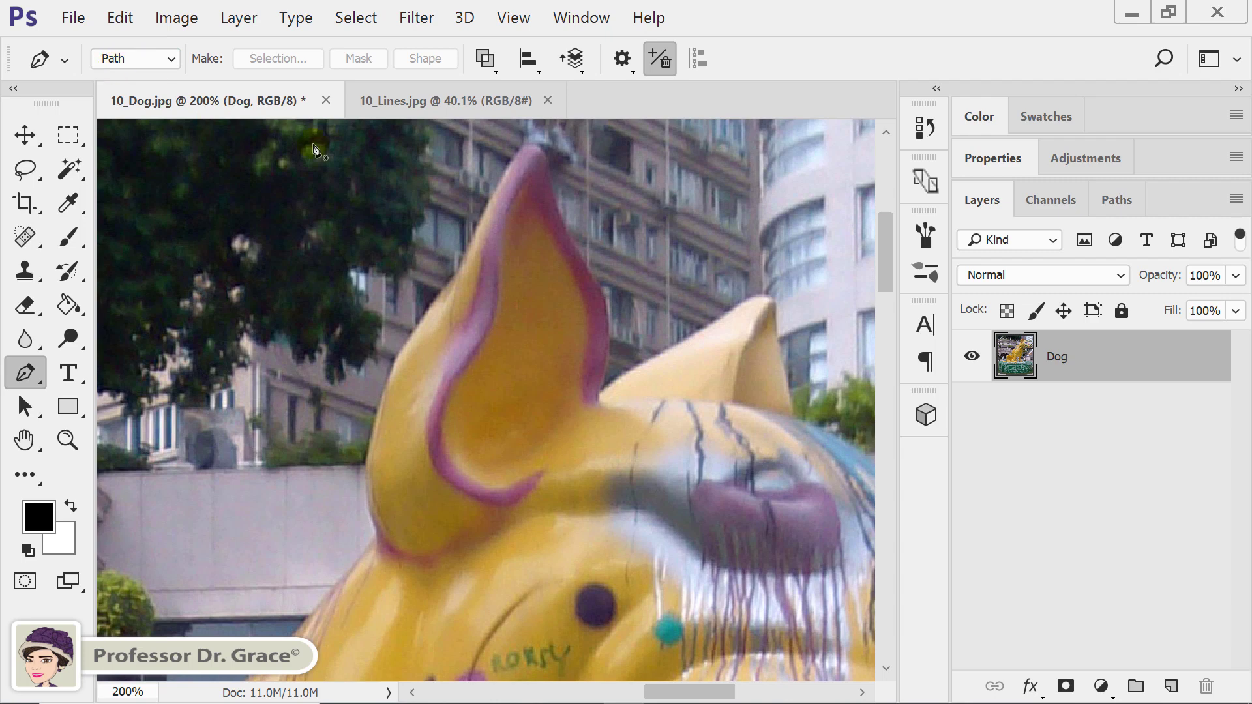
left_click(550, 169)
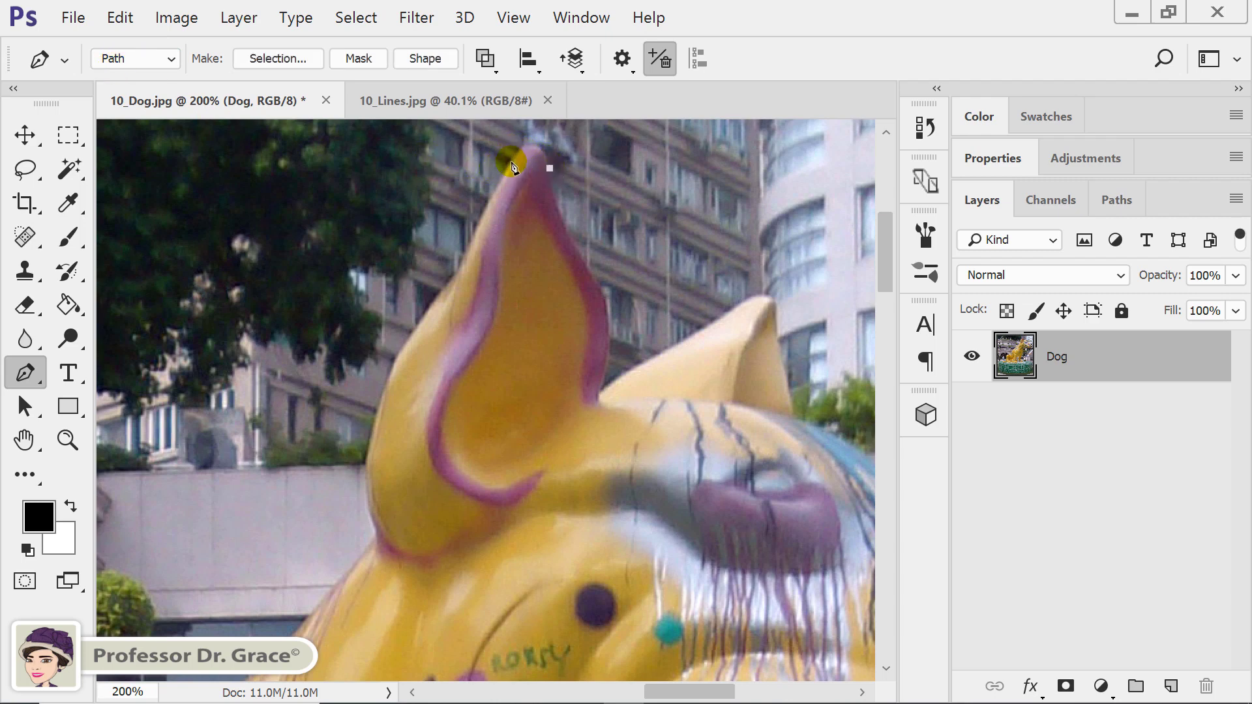
left_click_drag(513, 162, 486, 204)
key("alt")
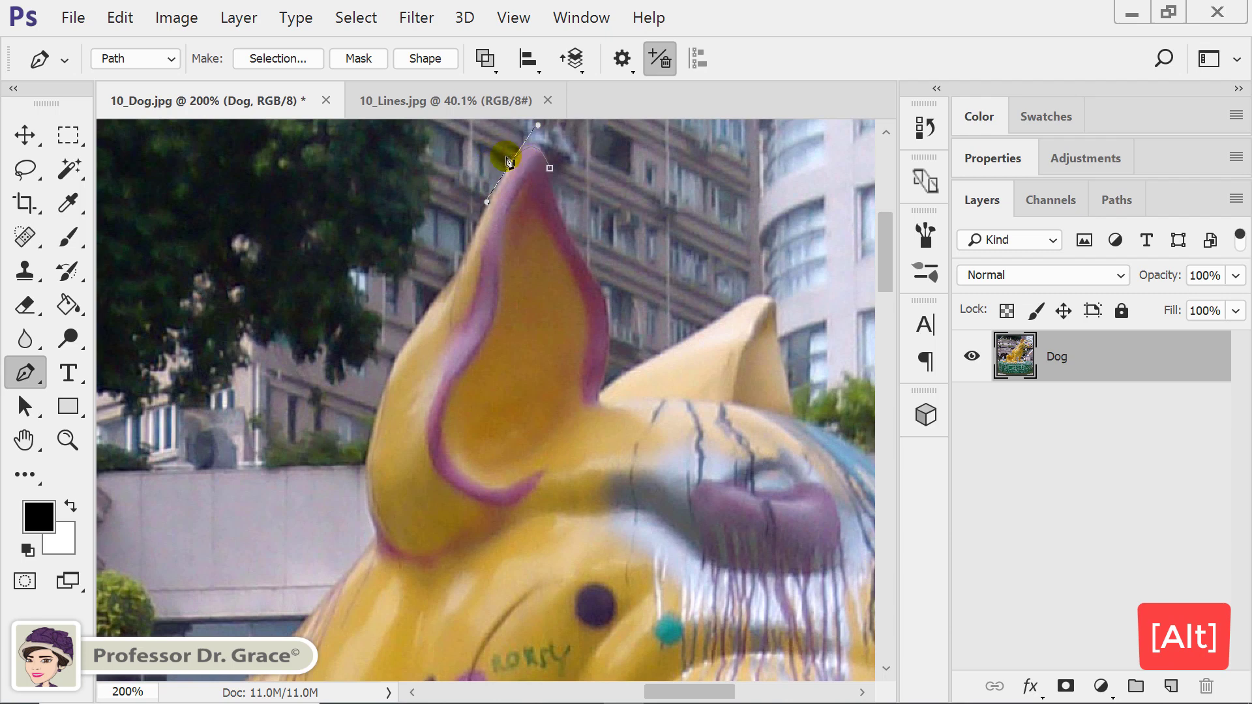
left_click(511, 162, "alt")
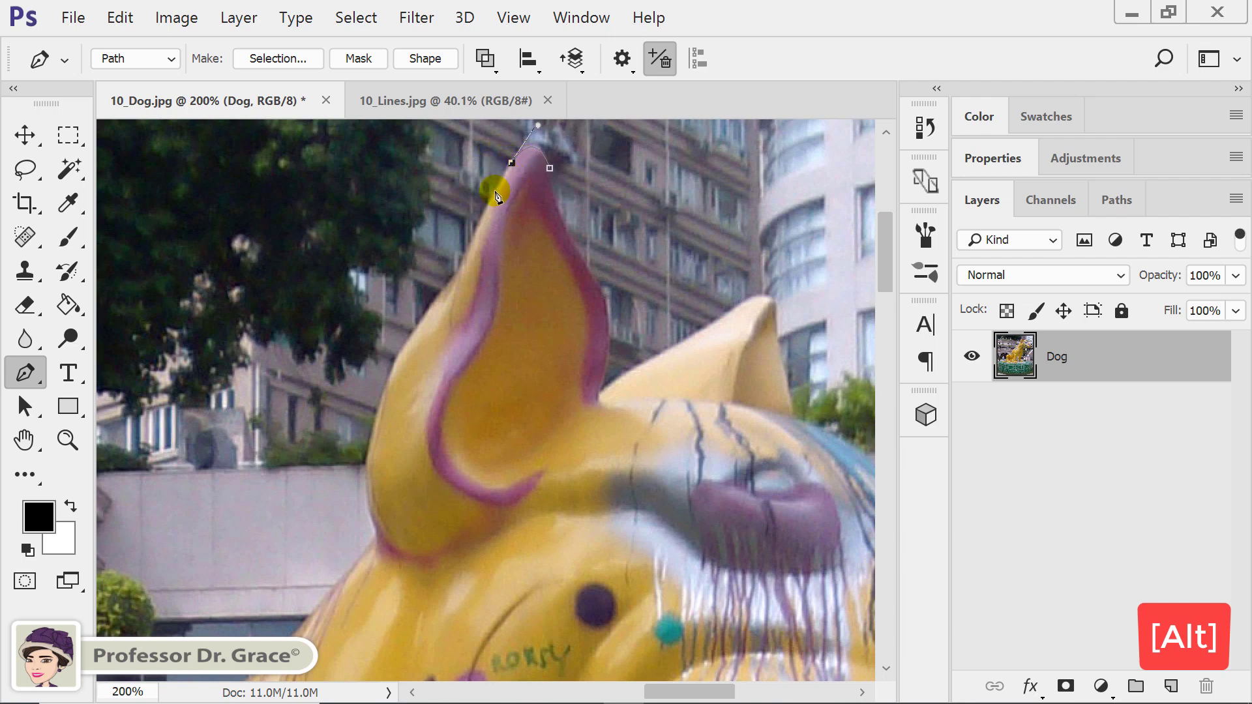
Continue the path down the ear's outer edge to its base with three curved anchors, removing the forward handle from each.
left_click_drag(461, 268, 450, 300)
left_click(461, 268, "alt")
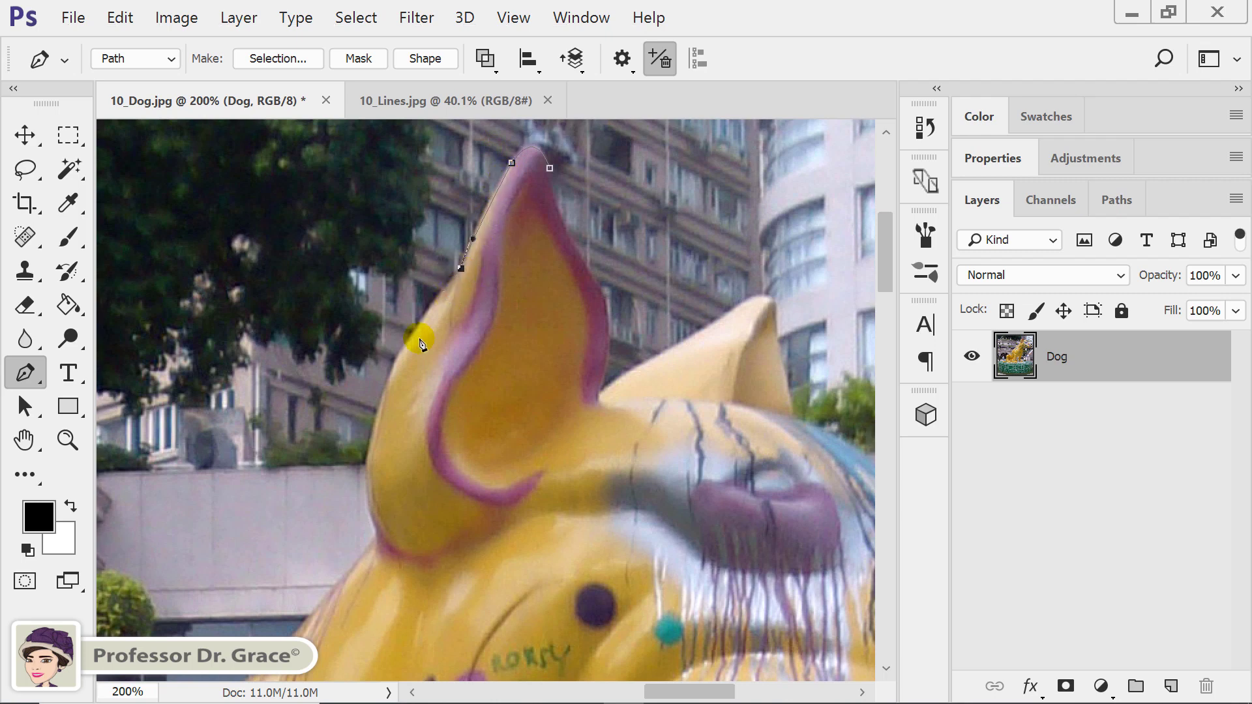
left_click_drag(378, 414, 367, 465)
left_click(378, 414, "alt")
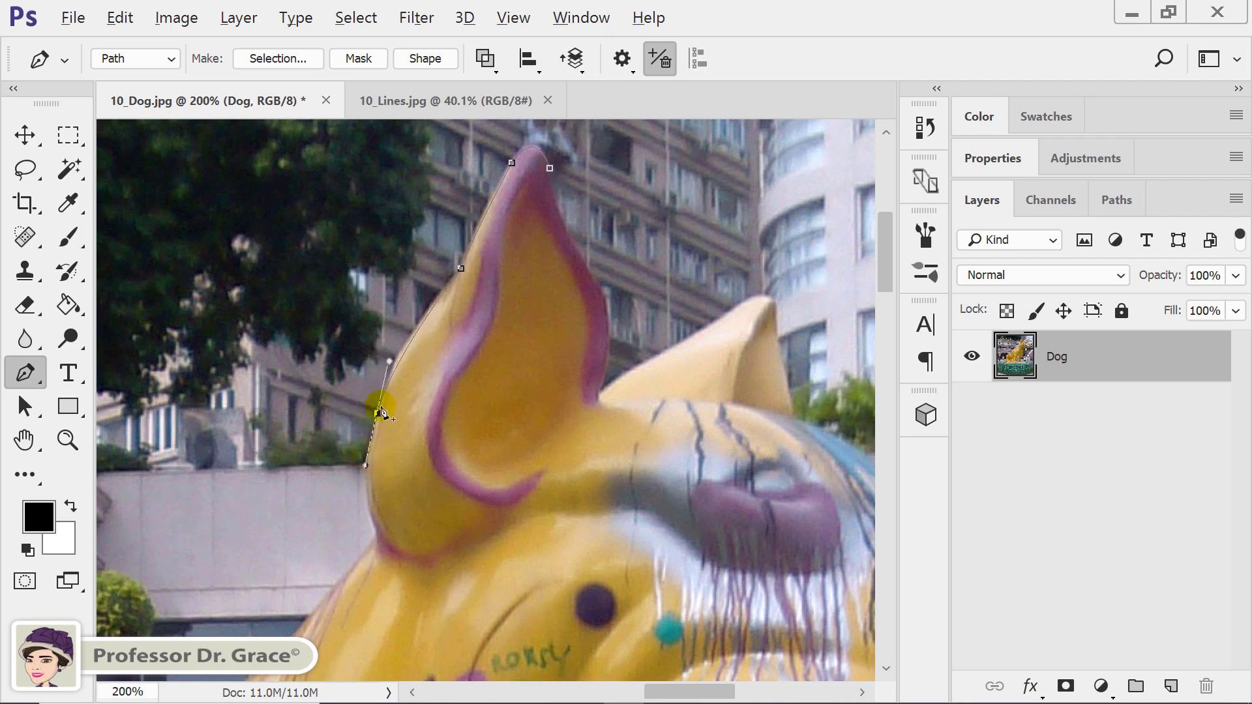
left_click_drag(374, 523, 388, 553)
left_click(374, 522, "alt")
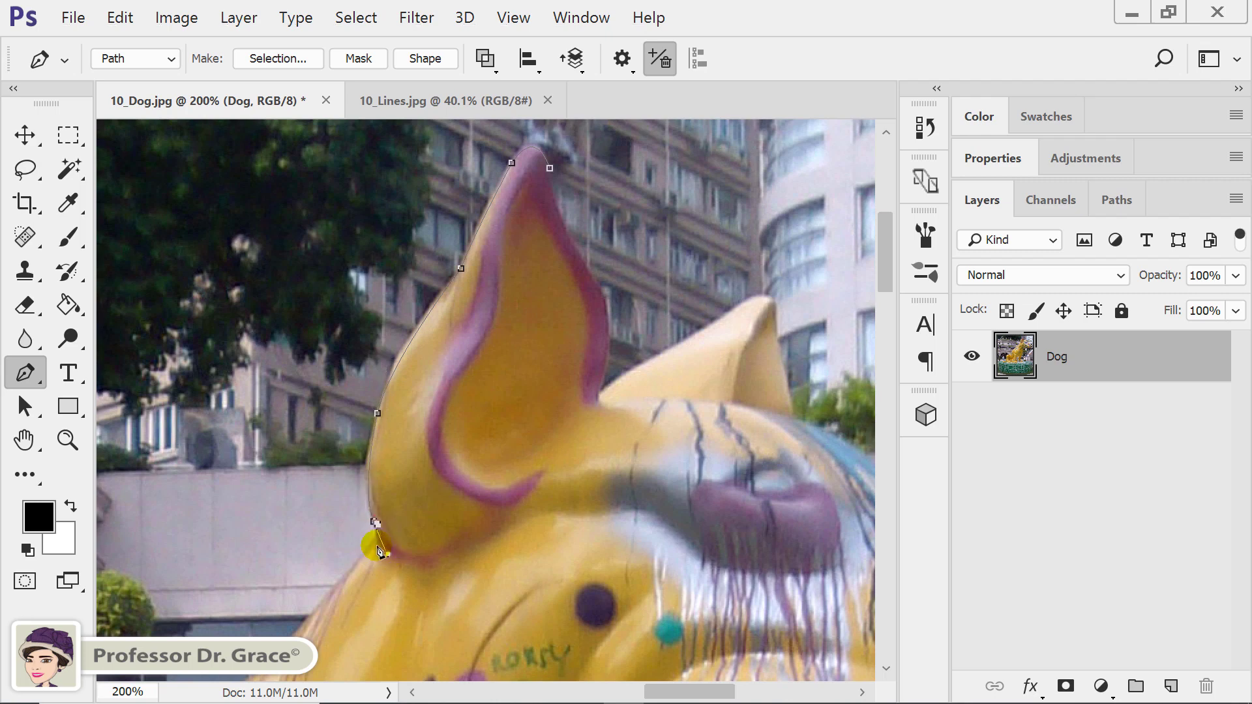
Undo the last handle edit, remove the ear-base anchor's forward handle again, and add a curved anchor where the ear meets the neck.
key("ctrl+z")
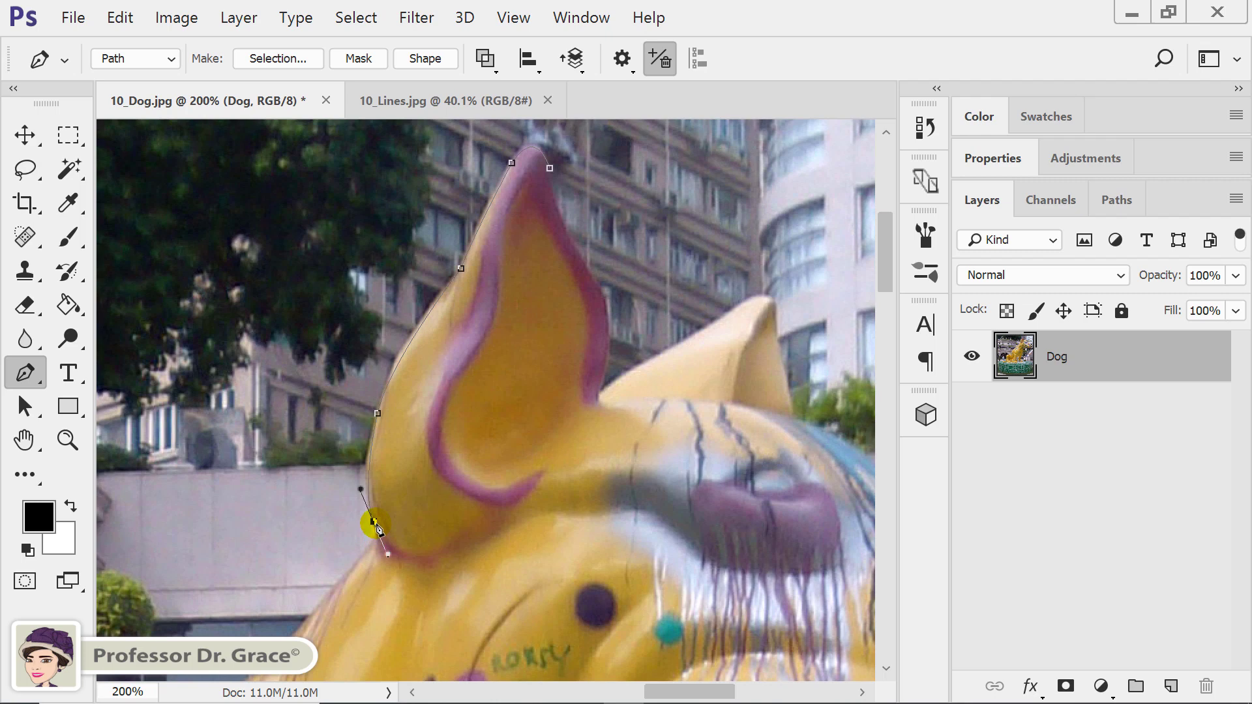
left_click(373, 522, "alt")
left_click_drag(360, 562, 338, 577)
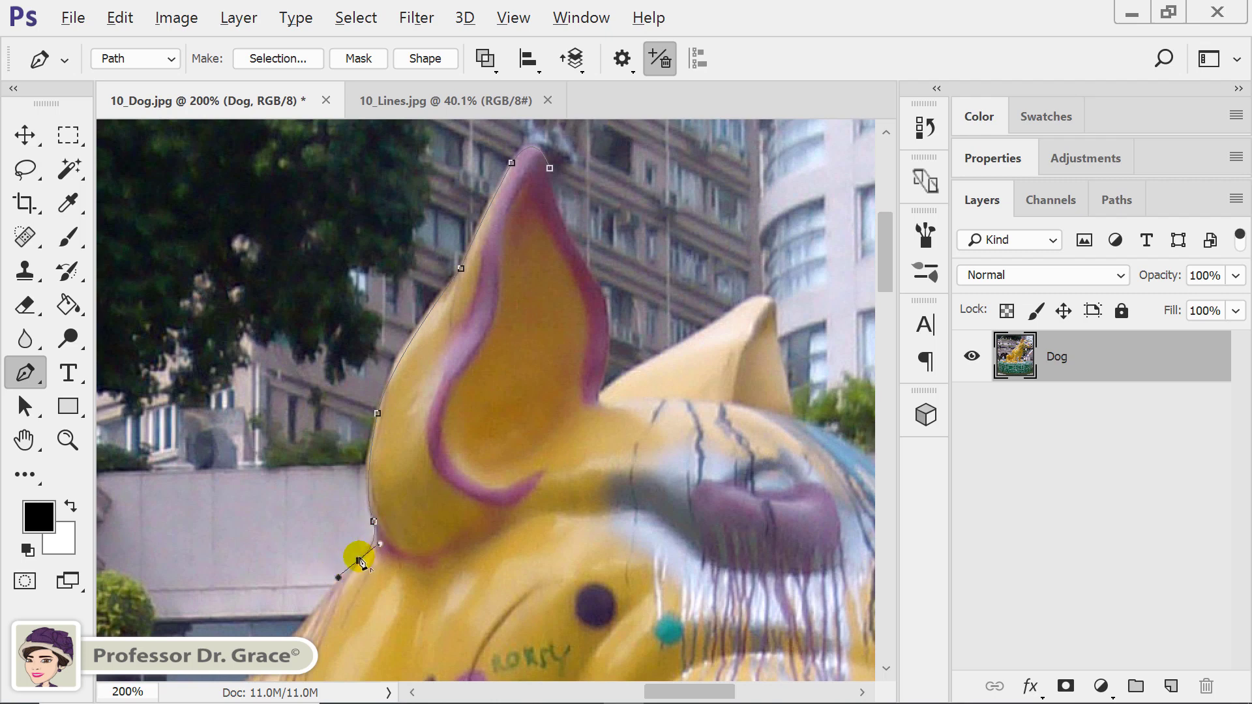
left_click_drag(536, 563, 671, 225)
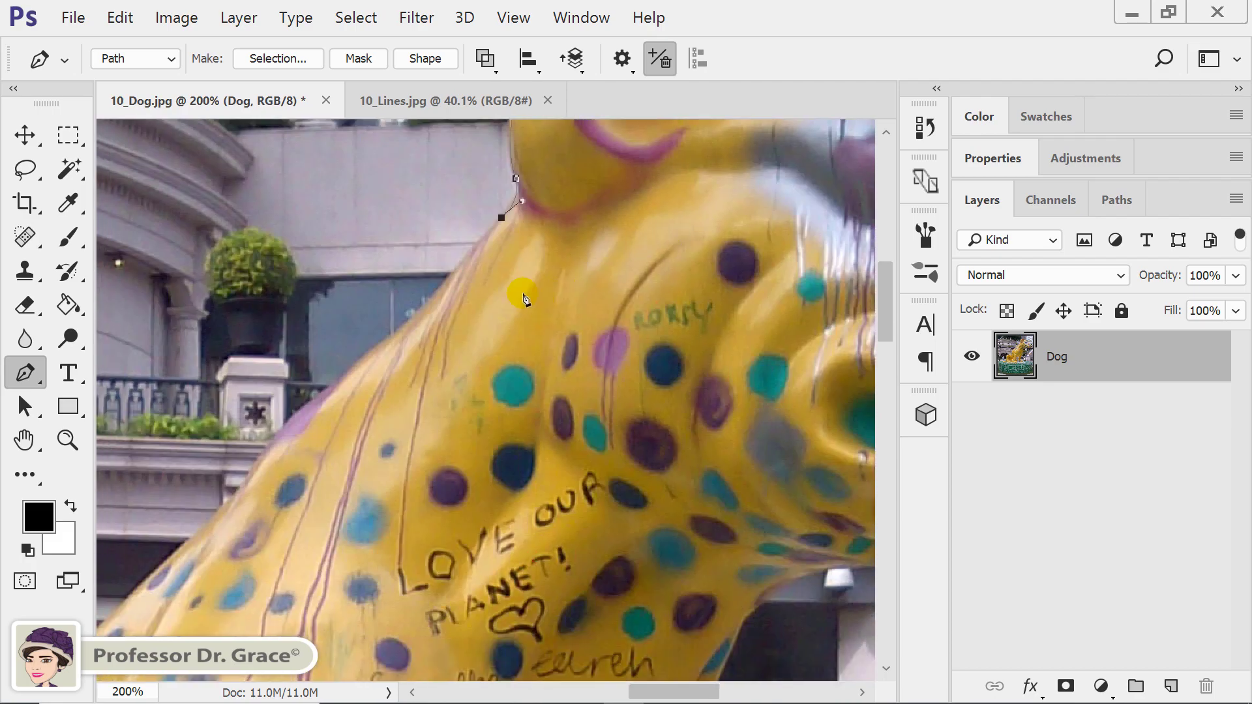
Continue the path down the dog's upper back with three curved anchors, removing the forward handle from each.
left_click_drag(366, 355, 326, 379)
left_click(368, 356)
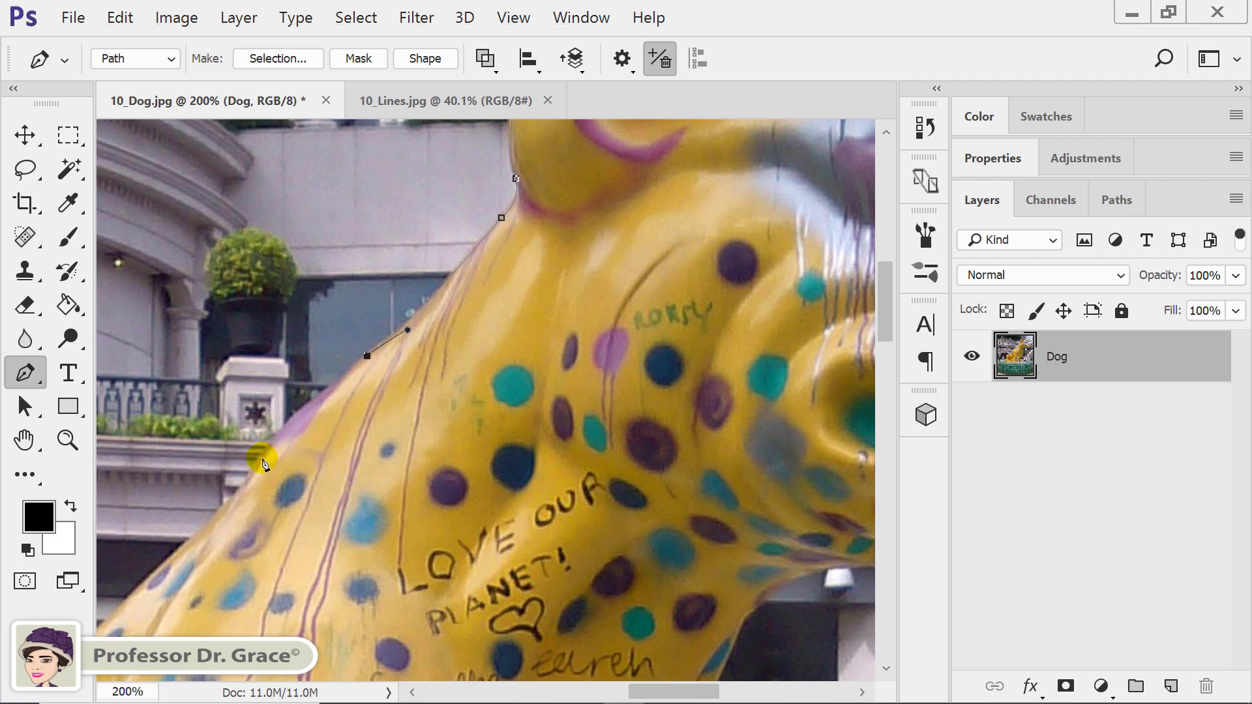
left_click_drag(263, 461, 255, 470)
key("ctrl+z")
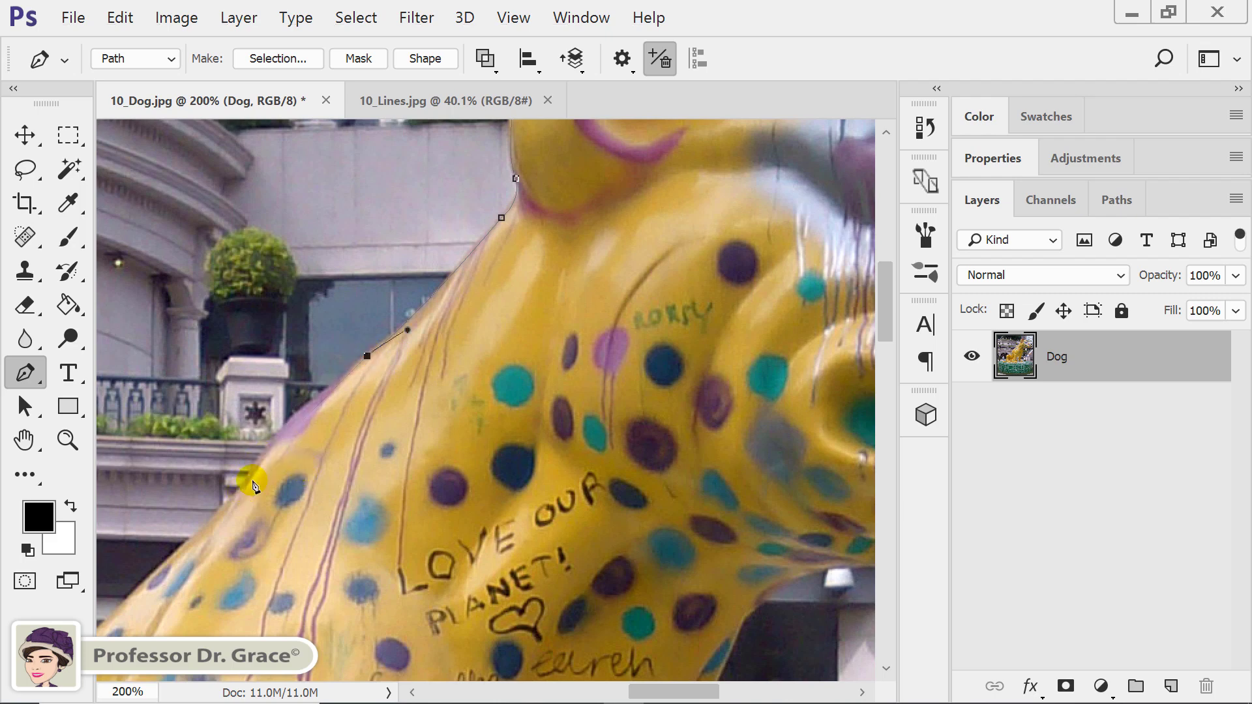
left_click_drag(286, 431, 270, 455)
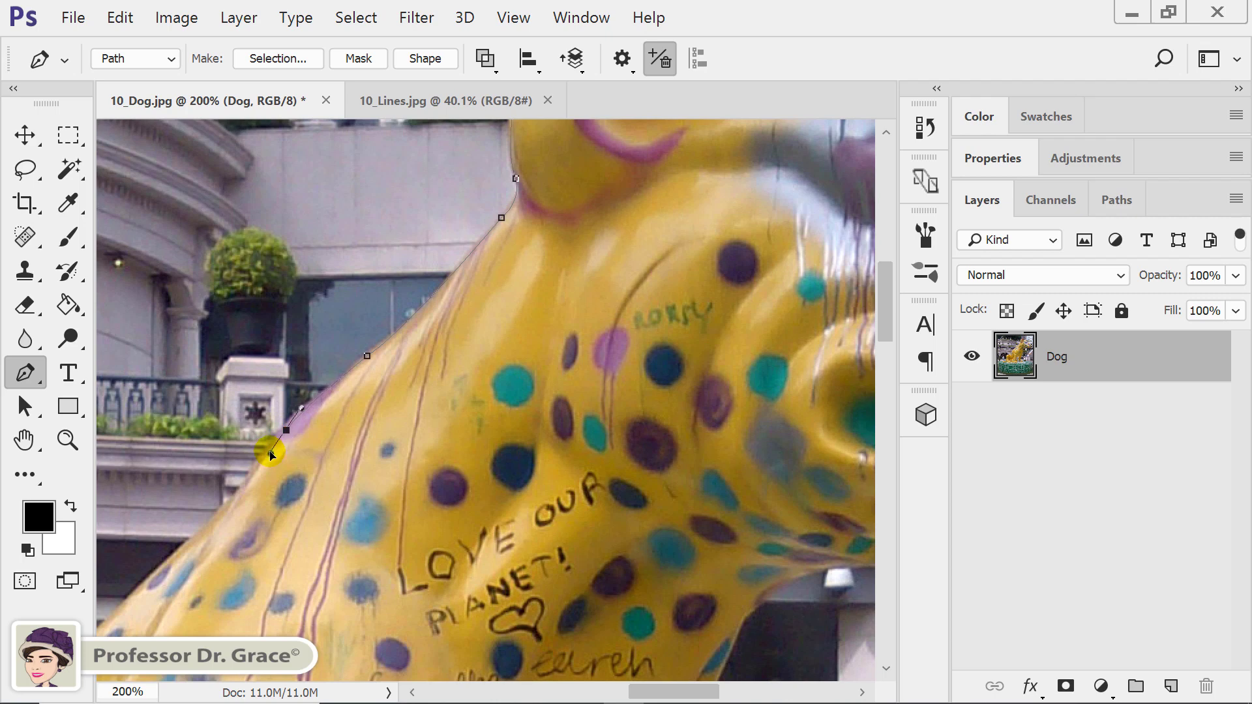
left_click(287, 431, "alt")
left_click_drag(239, 494, 227, 514)
left_click(238, 495, "alt")
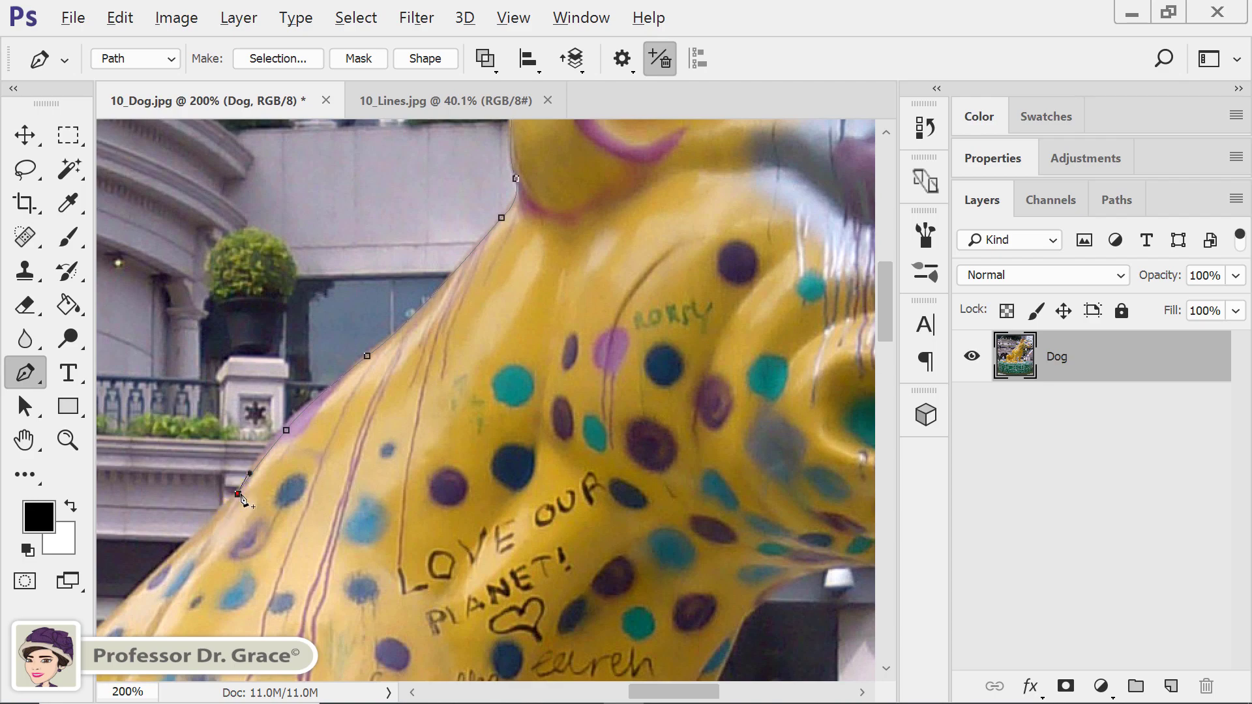
Extend the path along the dog's lower back with curved anchors to where it meets the hind leg, removing their forward handles.
left_click_drag(496, 403, 600, 294)
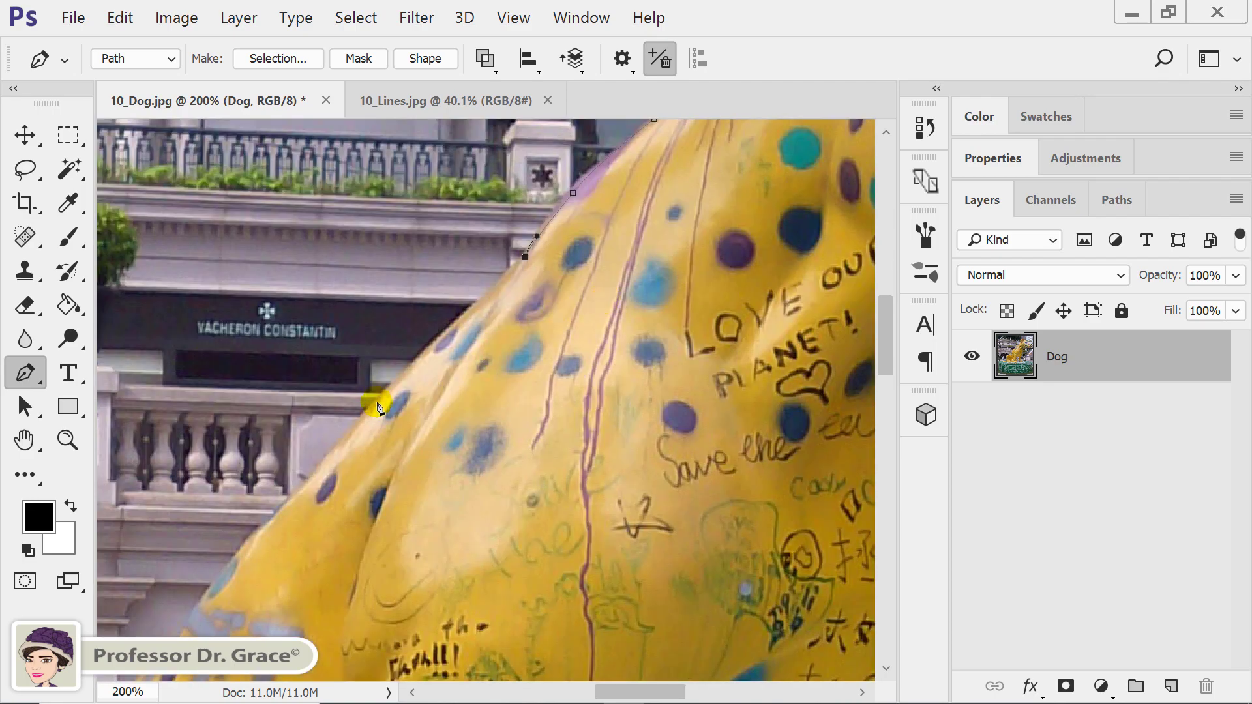
left_click_drag(378, 405, 336, 451)
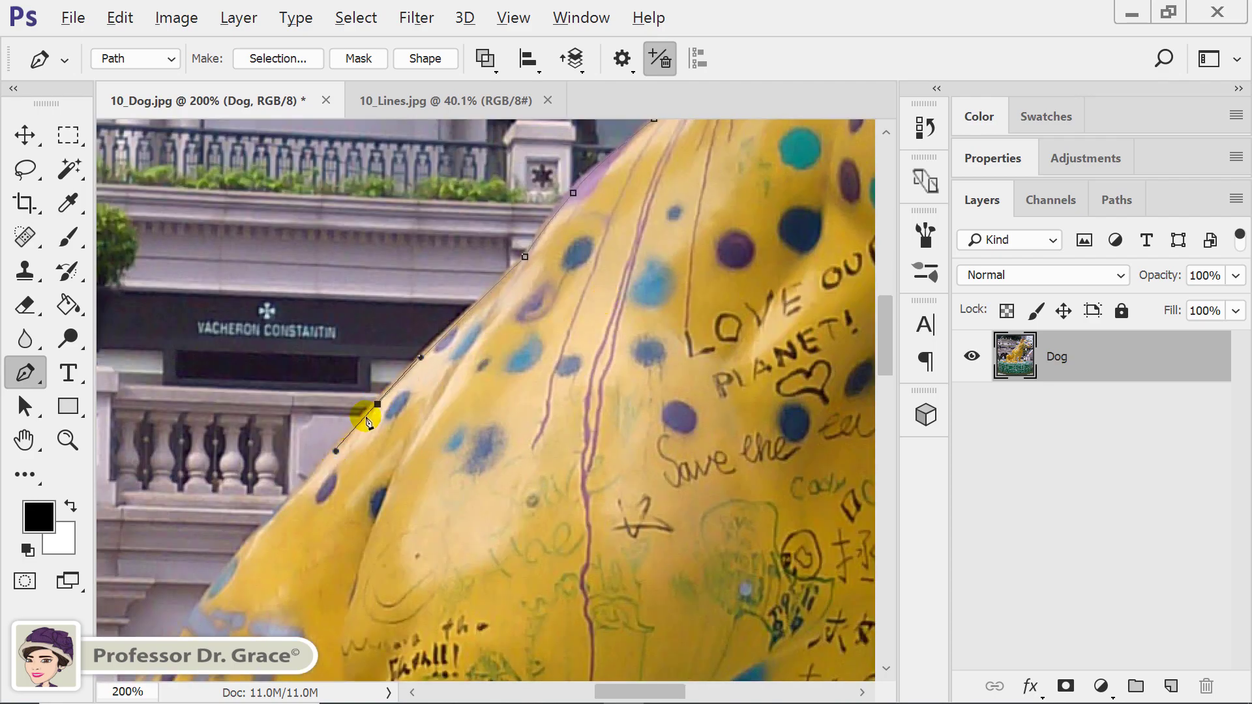
left_click(377, 404, "alt")
left_click_drag(393, 522, 636, 294)
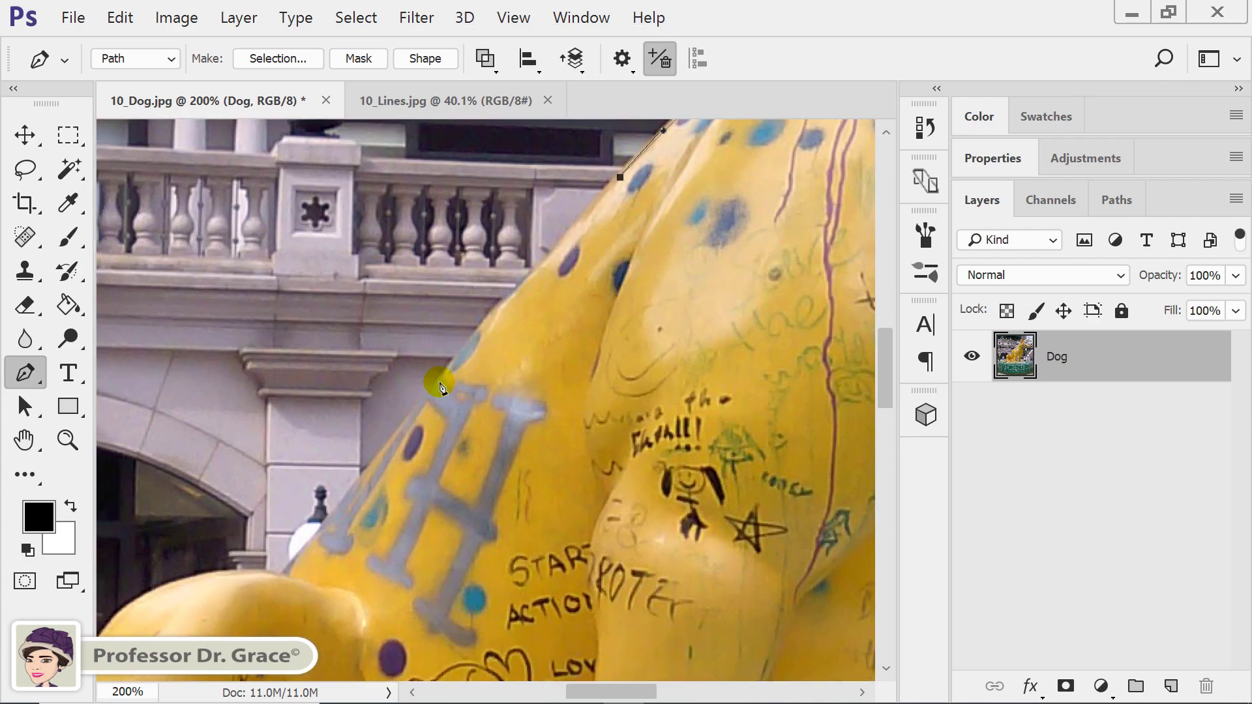
left_click_drag(439, 381, 404, 435)
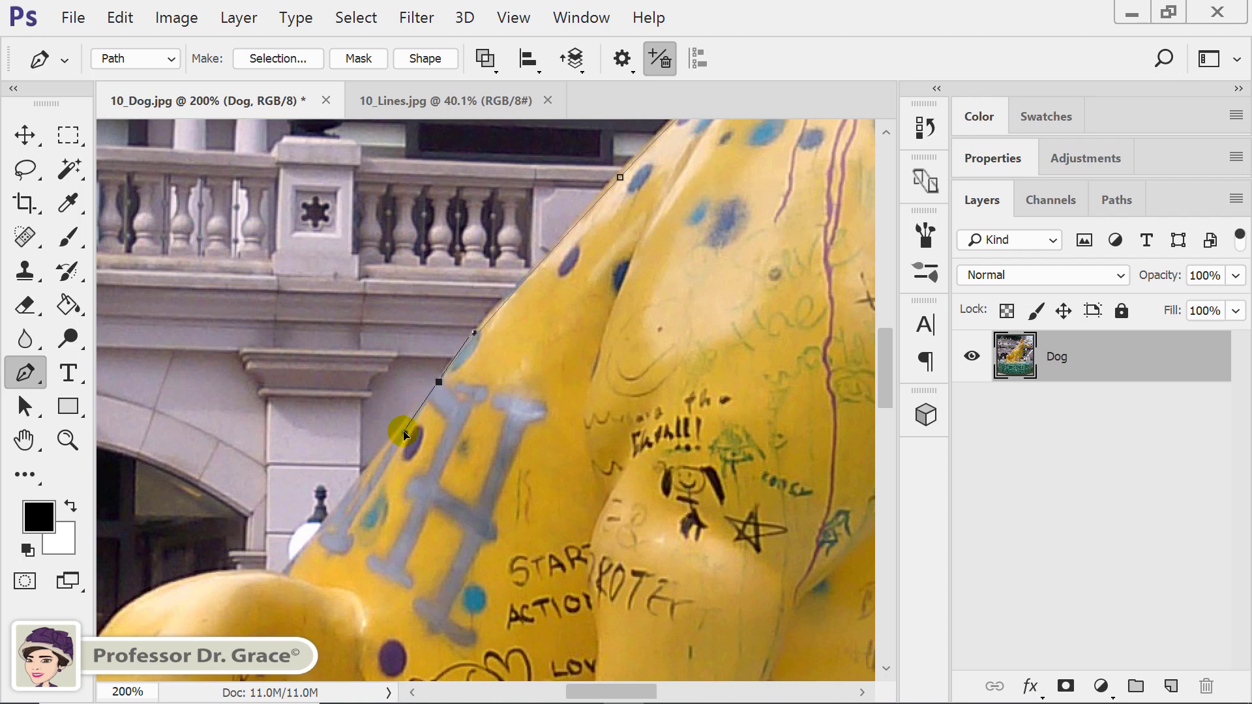
left_click(438, 381, "alt")
left_click_drag(285, 578, 590, 332)
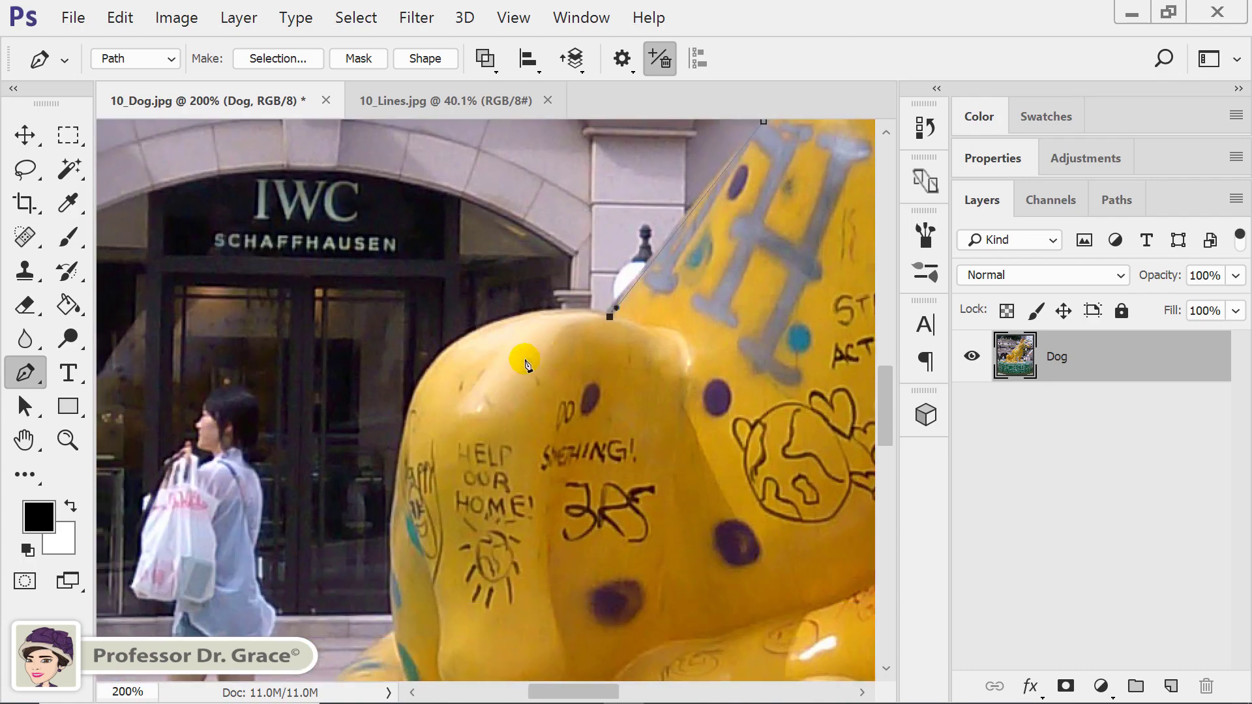
Curve the path over the hind knee, down the leg's outer edge and around the tail's base, removing the forward handles where direction changes.
left_click(409, 419)
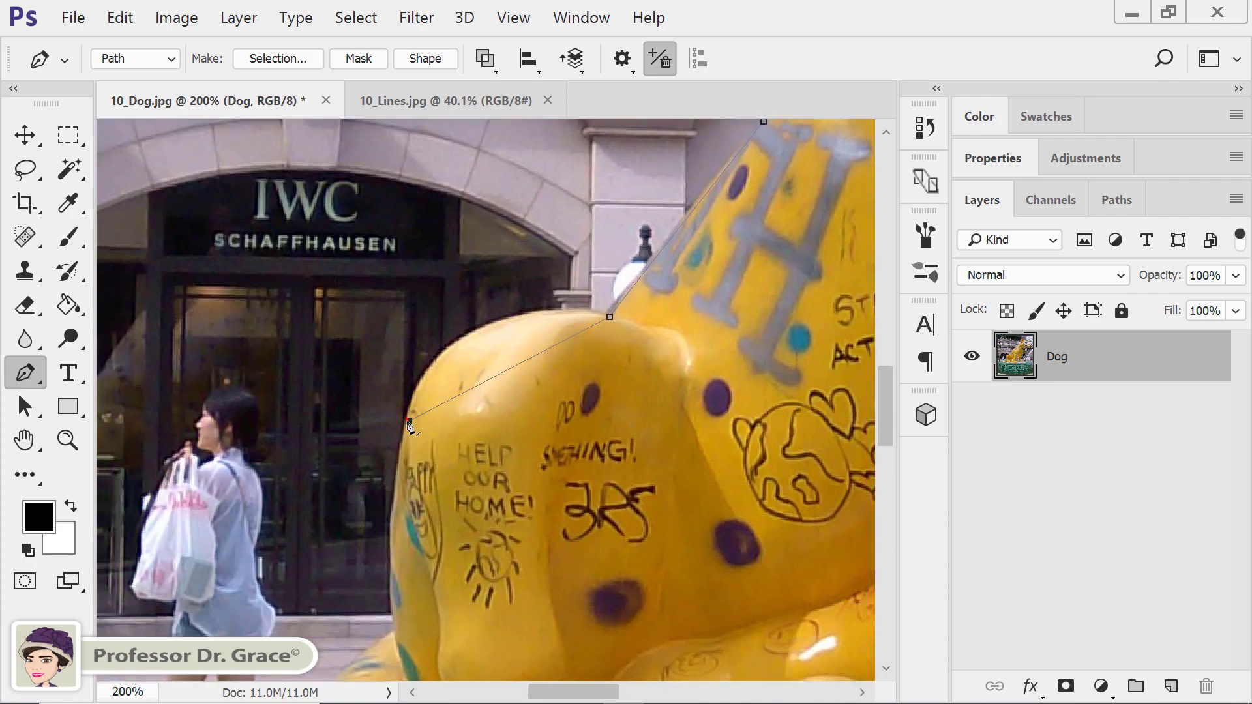
left_click_drag(409, 424, 369, 565)
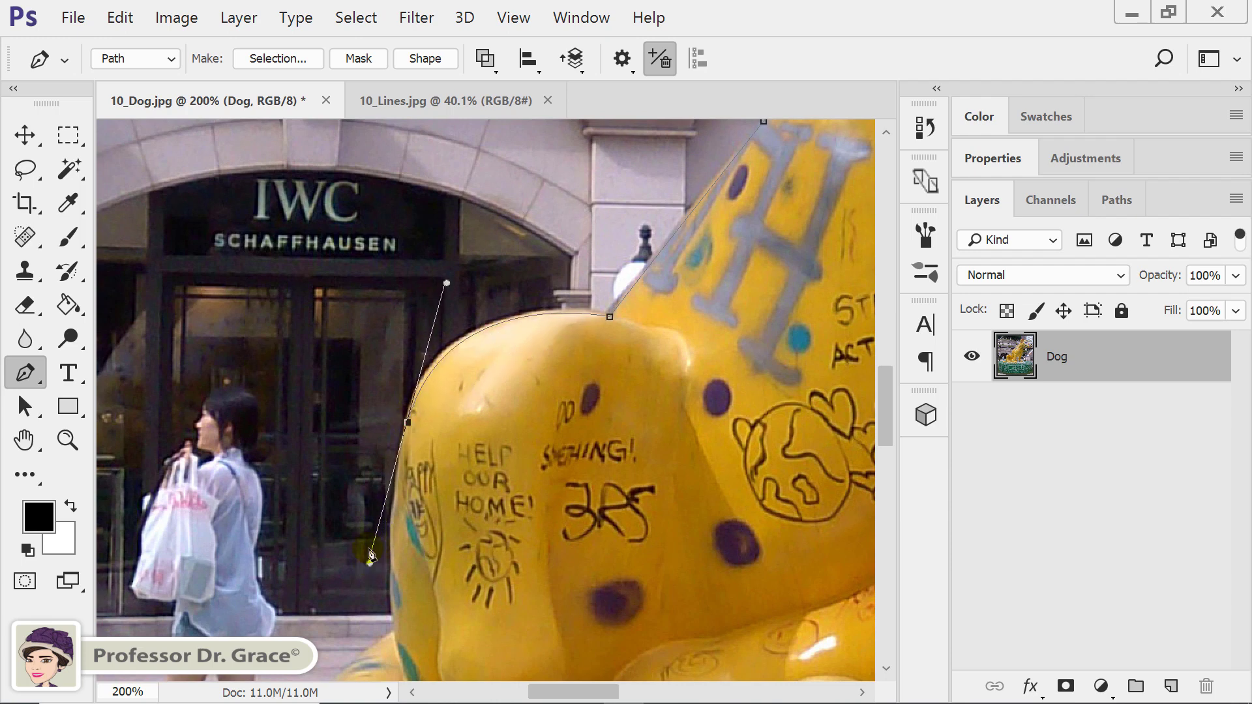
left_click_drag(515, 494, 520, 274)
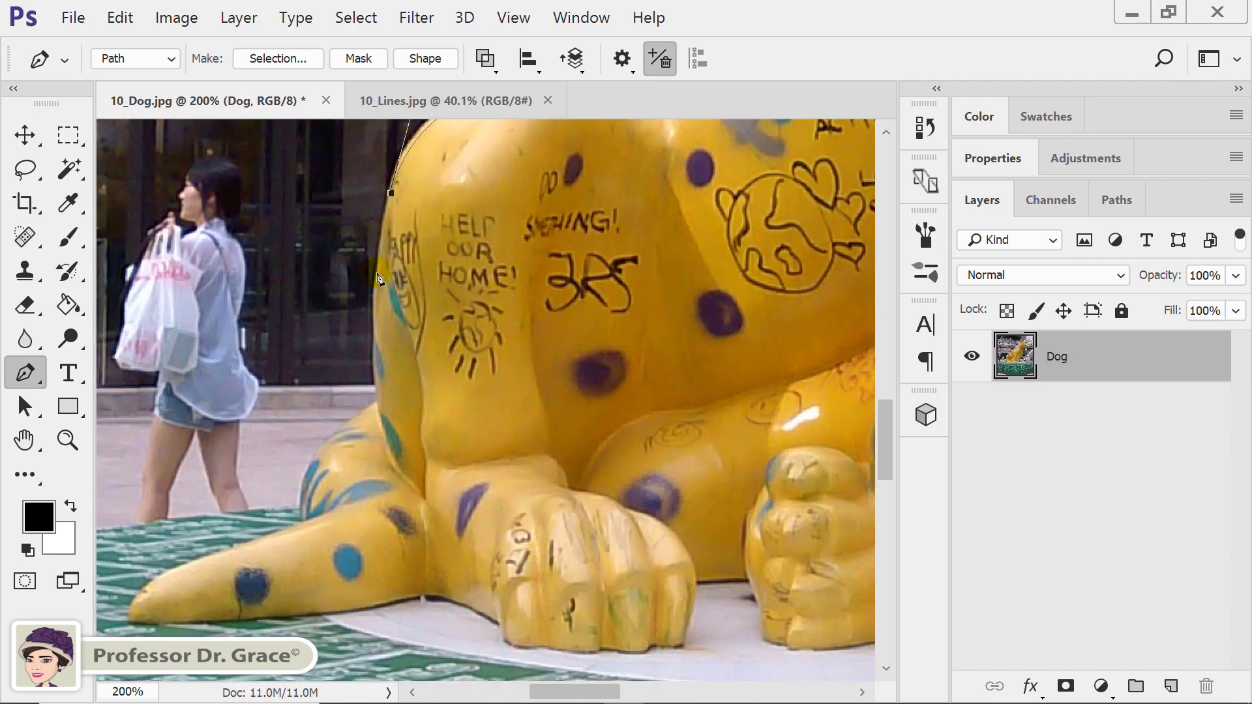
left_click_drag(379, 274, 381, 301)
left_click_drag(379, 402, 386, 474)
left_click(380, 403, "alt")
left_click_drag(298, 507, 289, 584)
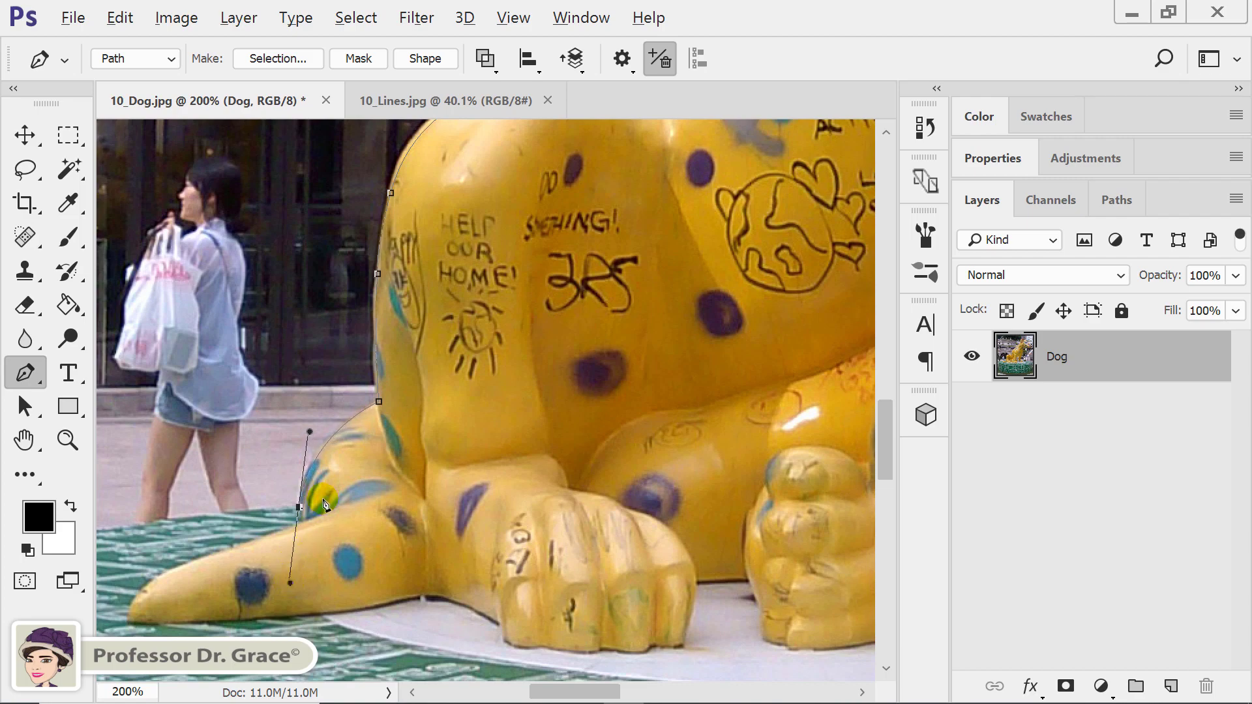
left_click(298, 507, "alt")
Curve the path along the green platform's upper rim to its left end and continue it down the side to near the ground.
left_click_drag(546, 327, 656, 220)
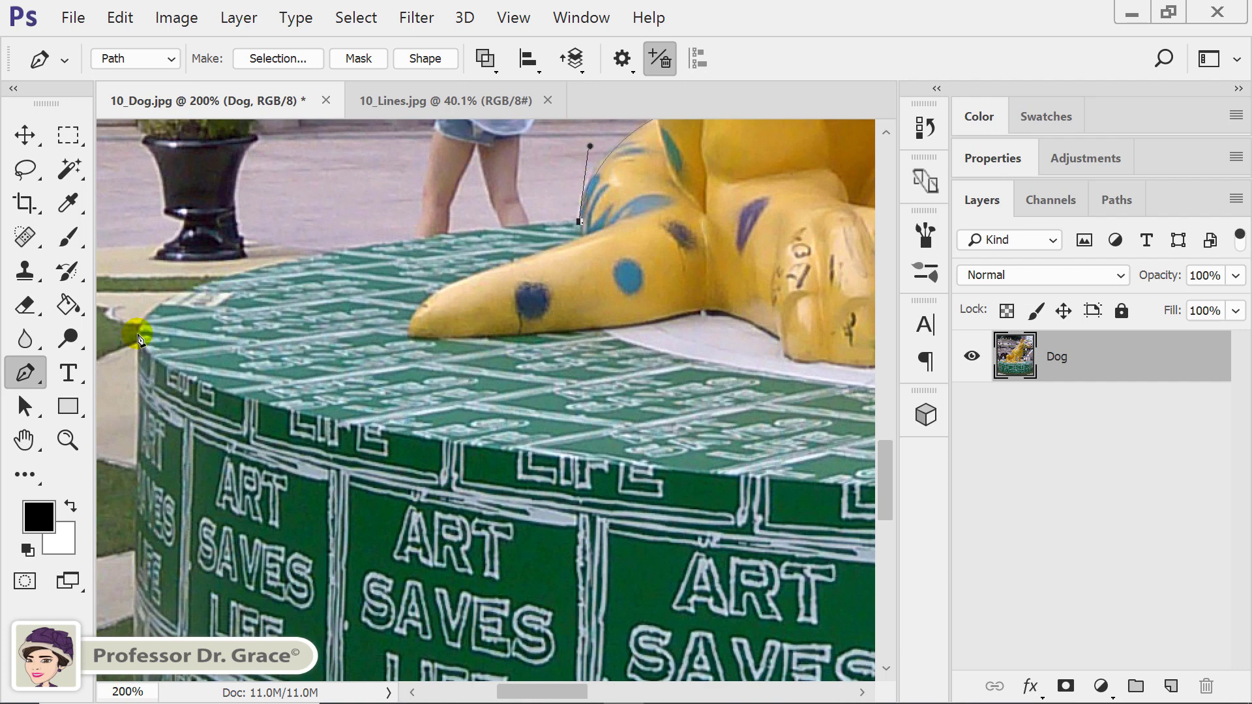
left_click_drag(139, 337, 124, 422)
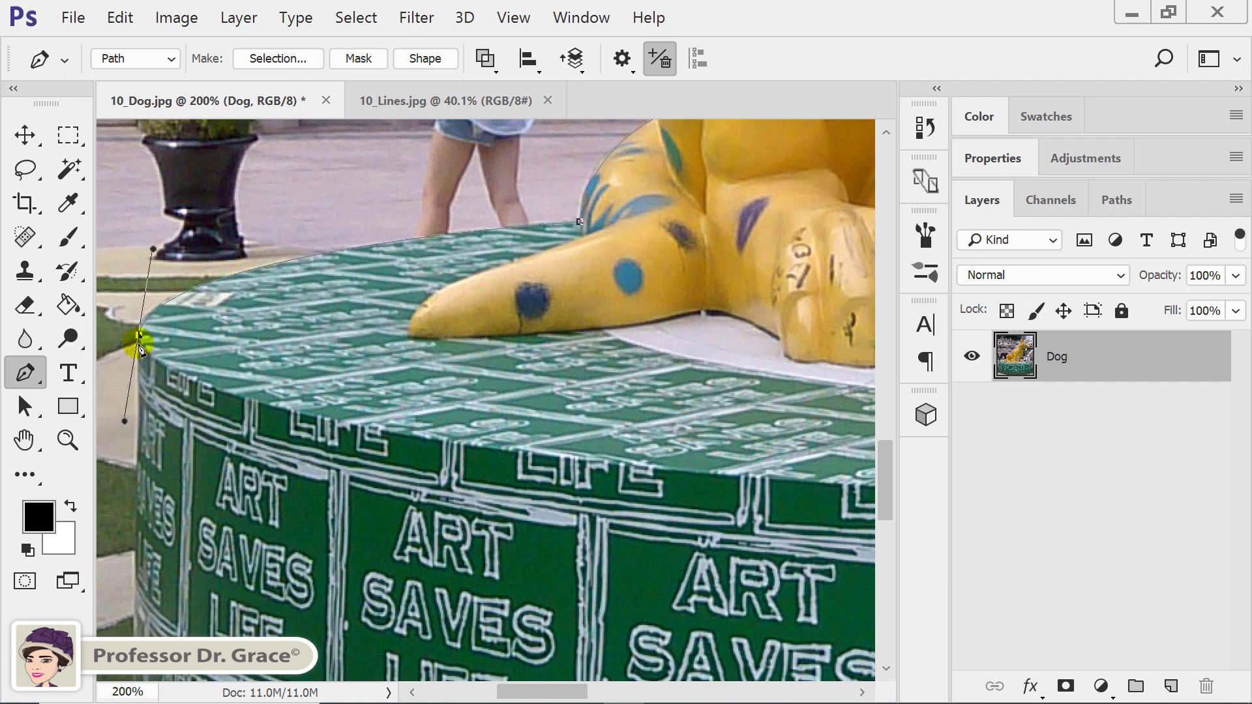
left_click_drag(244, 545, 321, 208)
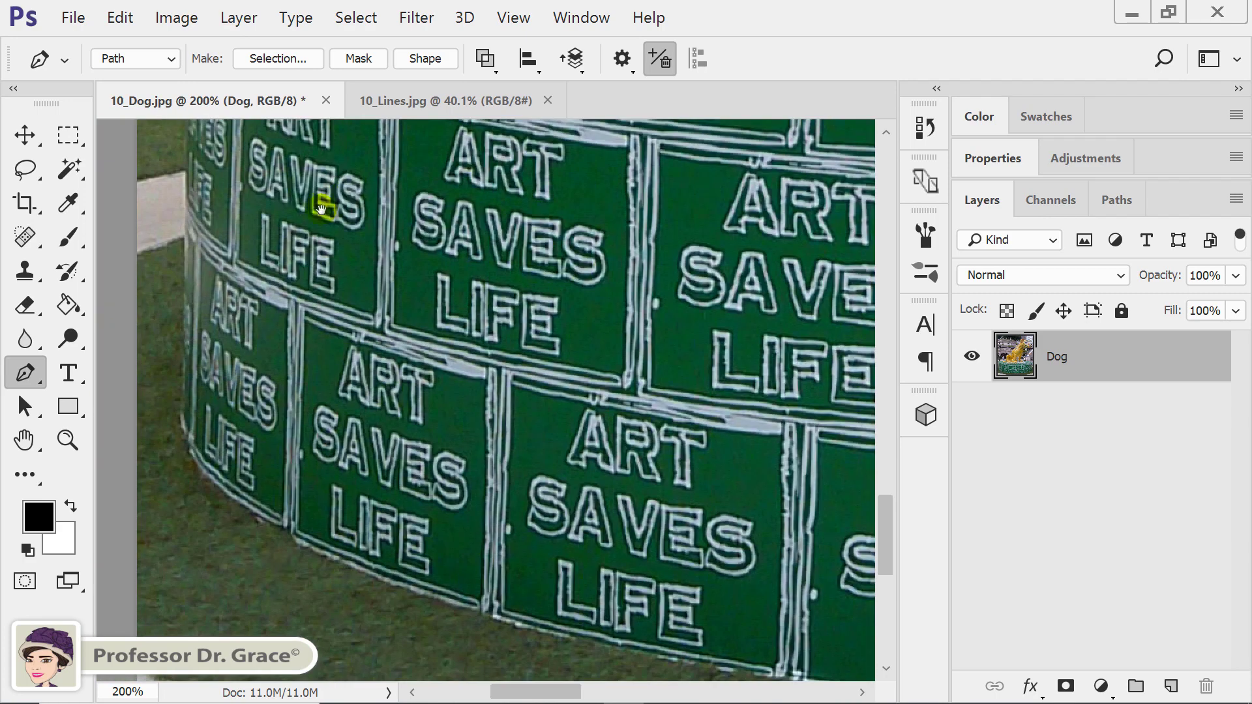
left_click_drag(184, 422, 193, 438)
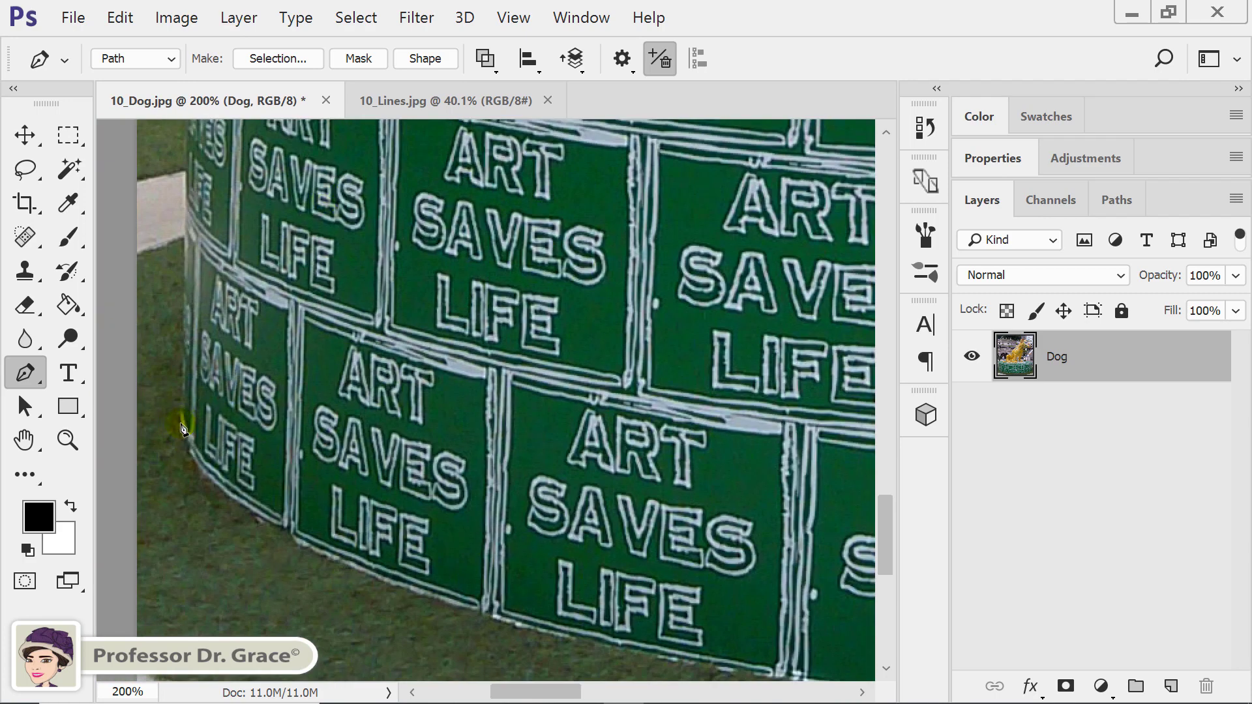
left_click(182, 426)
Curve the path along the platform's lower edge to an anchor at its front middle and remove that anchor's forward handle.
left_click_drag(679, 551, 553, 579)
key("ctrl+minus")
key("ctrl+minus")
left_click(546, 571)
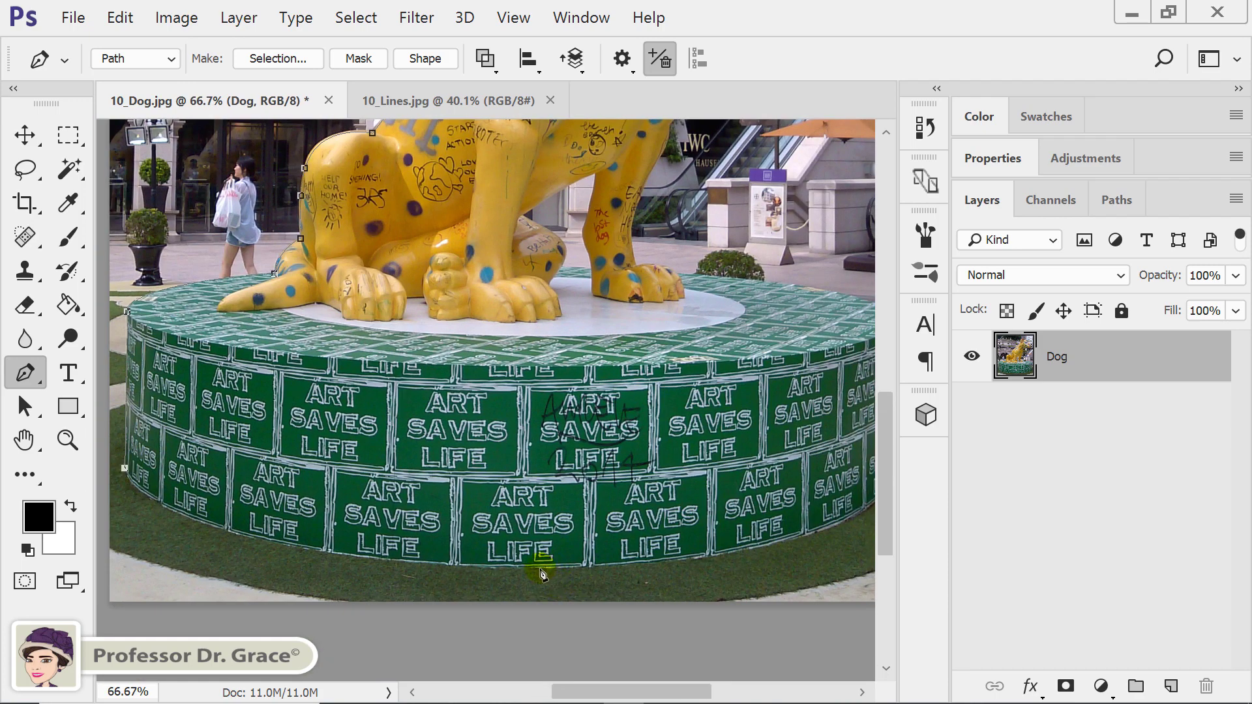
left_click_drag(530, 571, 770, 591)
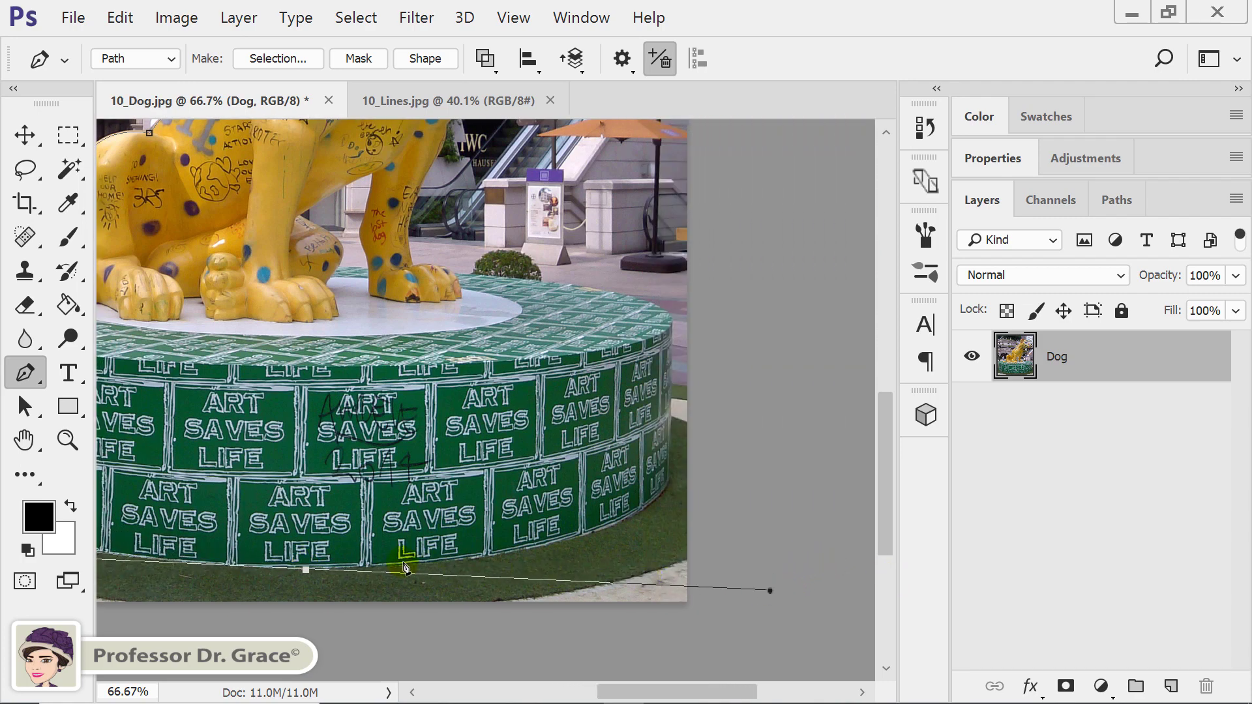
left_click(306, 571, "alt")
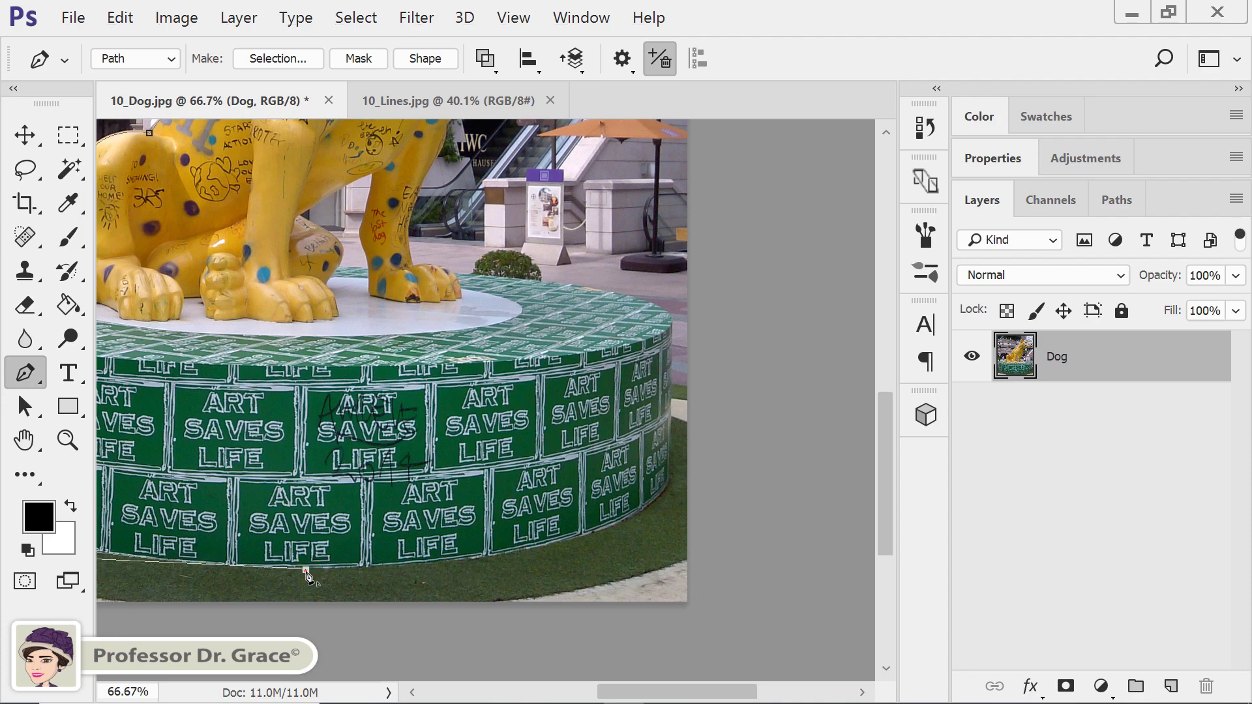
Shift the front-middle anchor right along the platform's lower edge and adjust its handle to fit the curve to the edge.
left_click_drag(307, 565, 642, 547)
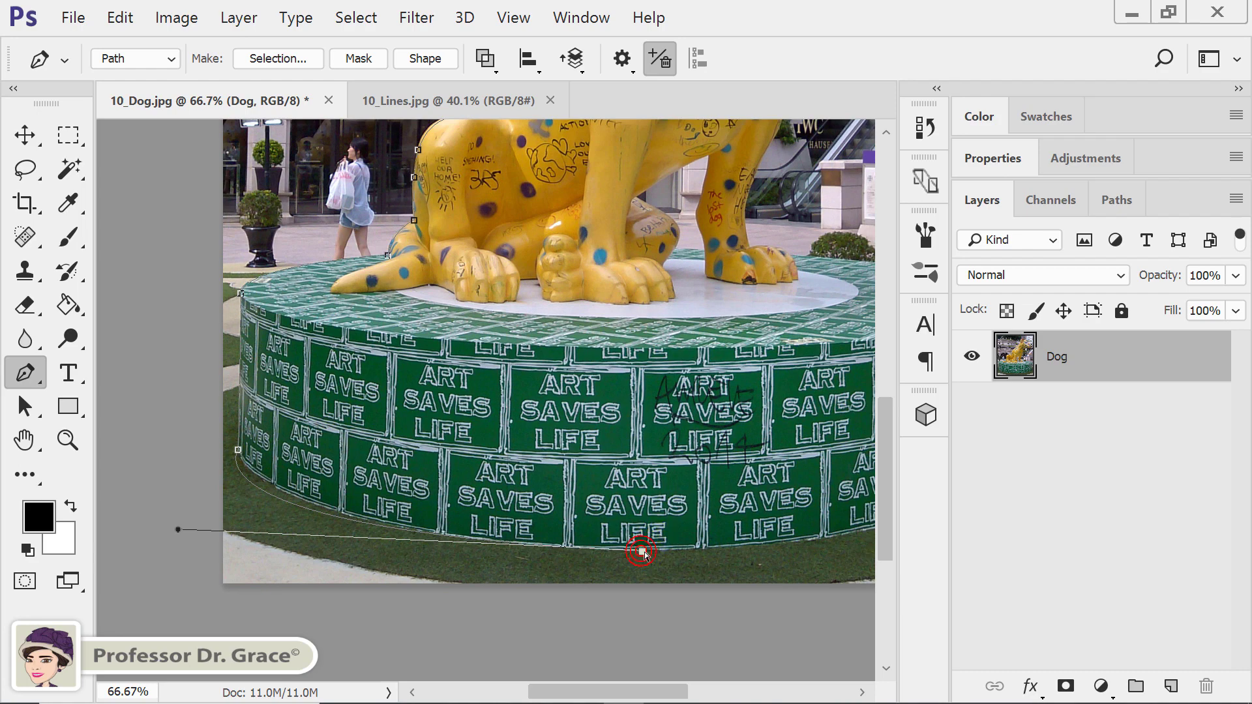
left_click_drag(642, 552, 690, 551)
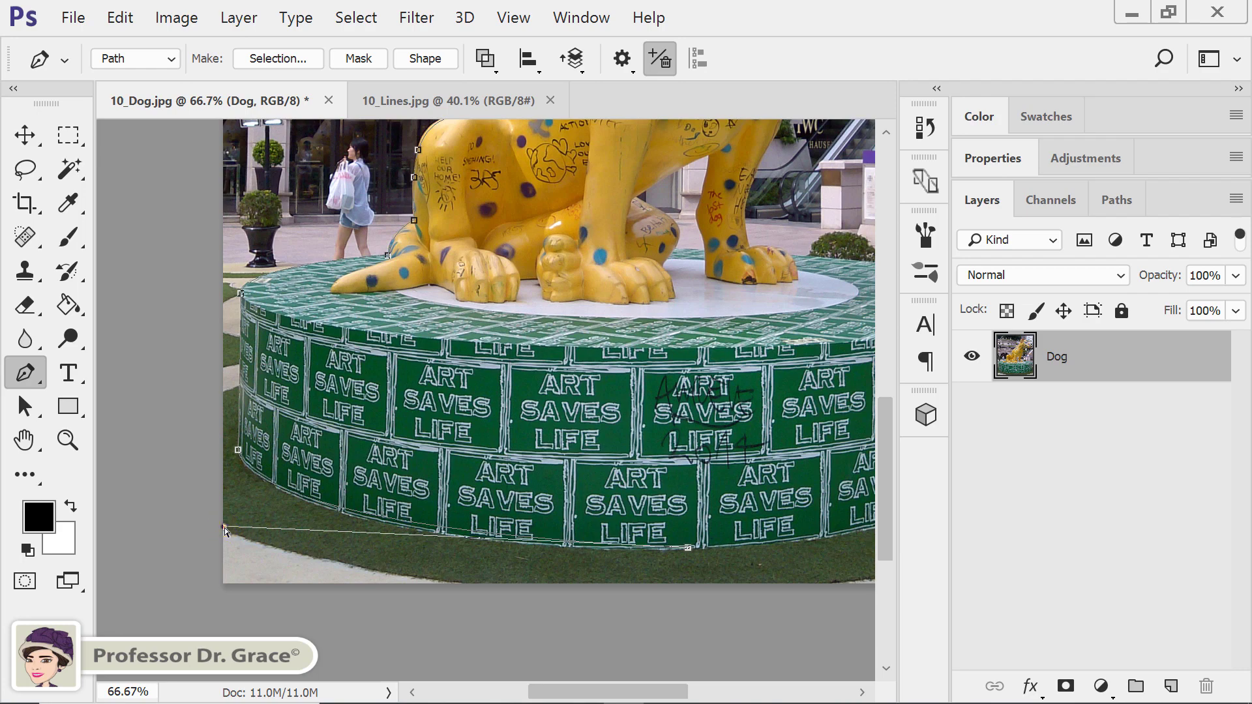
left_click_drag(224, 529, 252, 551)
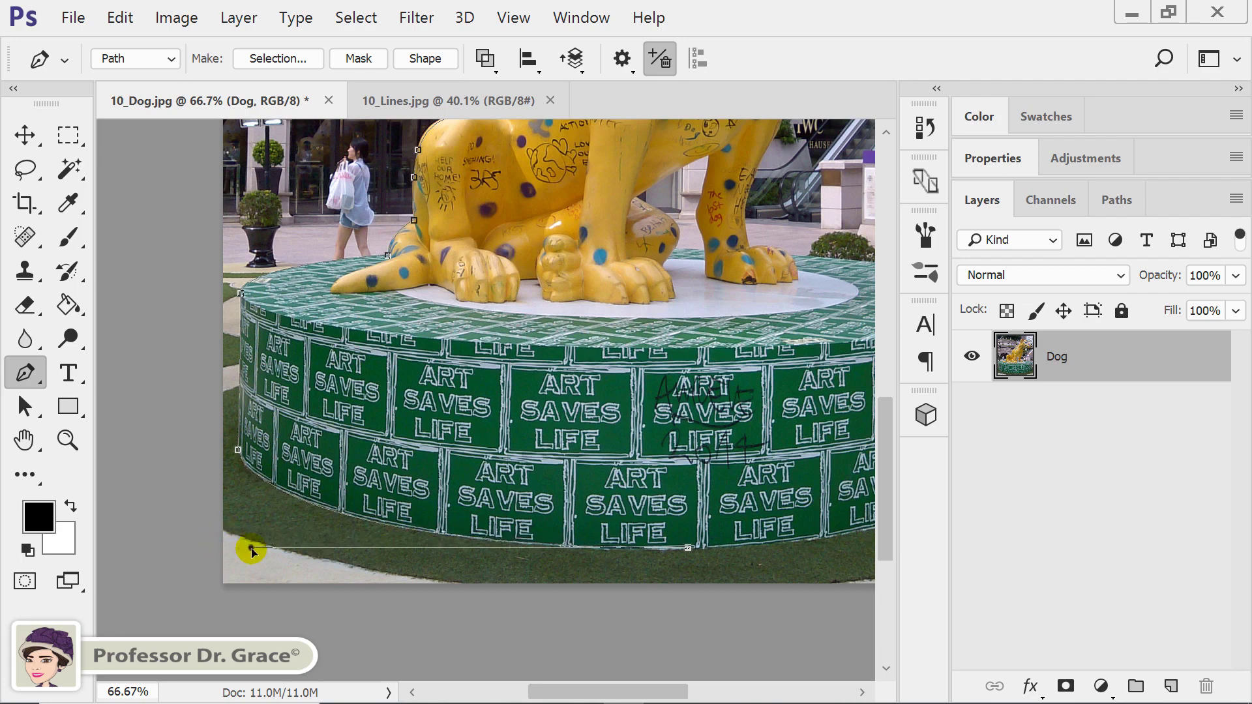
Curve the path to the right end of the platform's lower edge and lower the new anchor's incoming handle to match the edge.
scroll(518, 522, "right", 5)
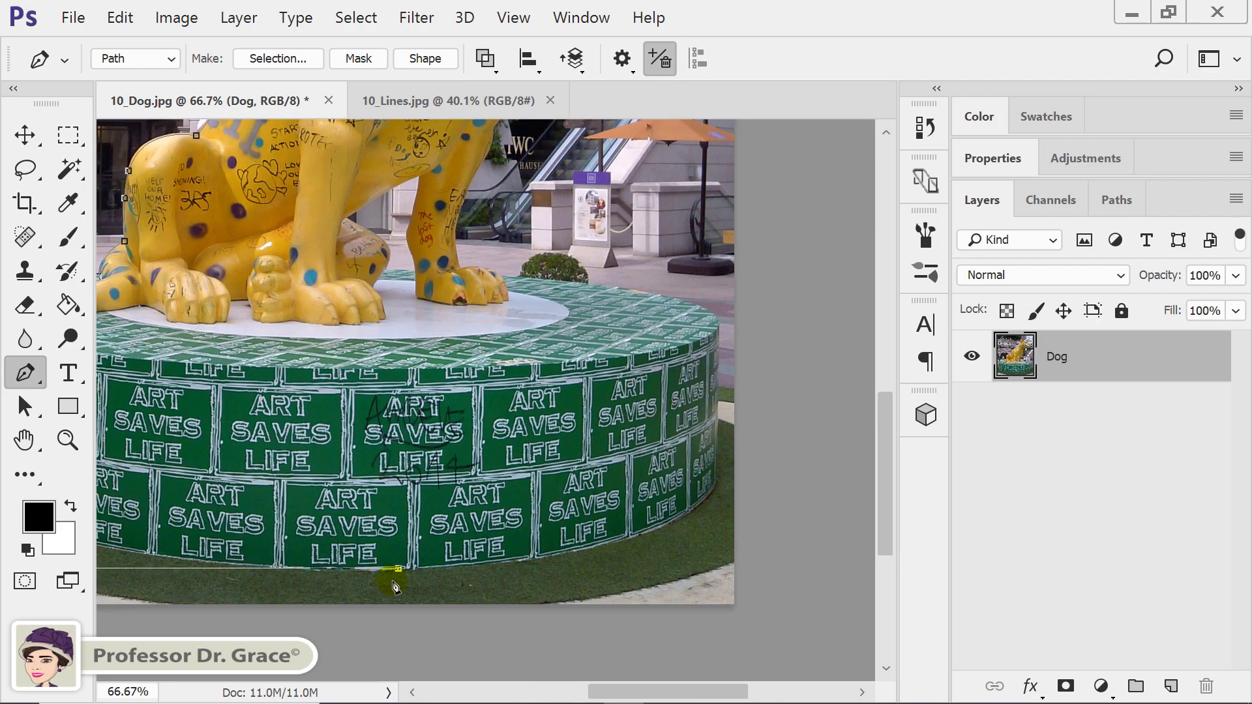
left_click(400, 573)
left_click_drag(739, 461, 786, 446)
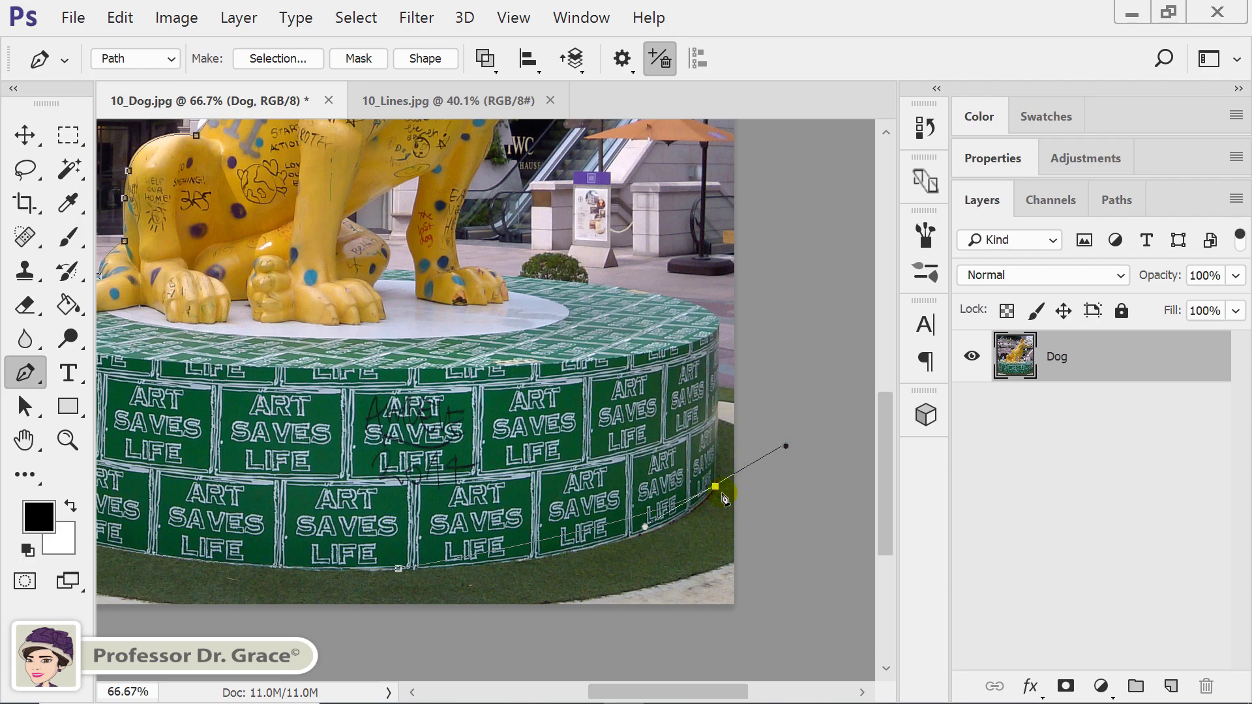
key("ctrl")
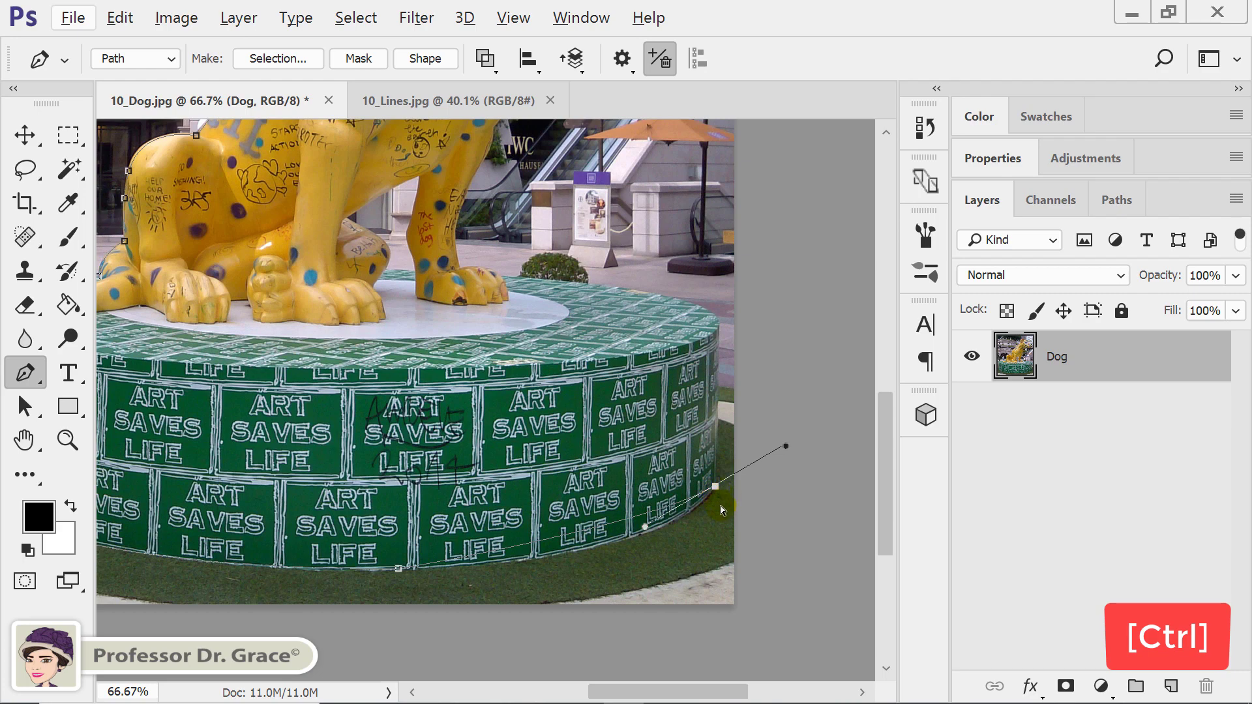
left_click(643, 527, "ctrl")
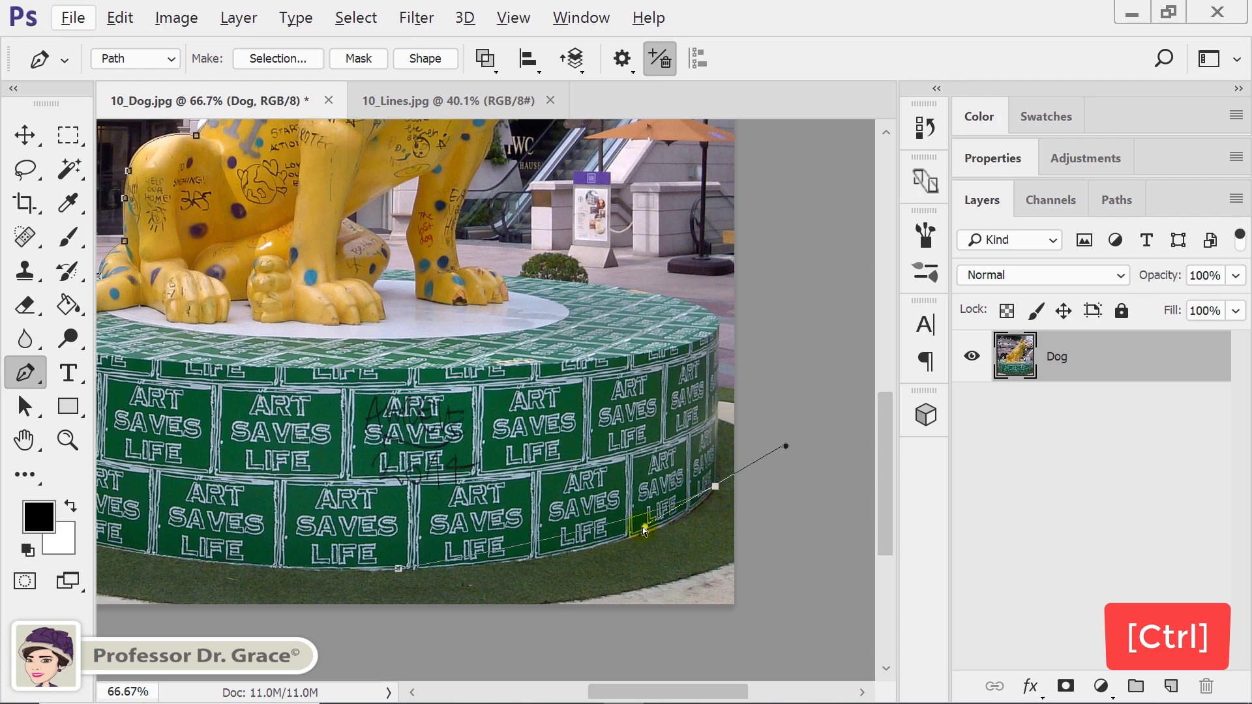
left_click_drag(645, 528, 644, 569)
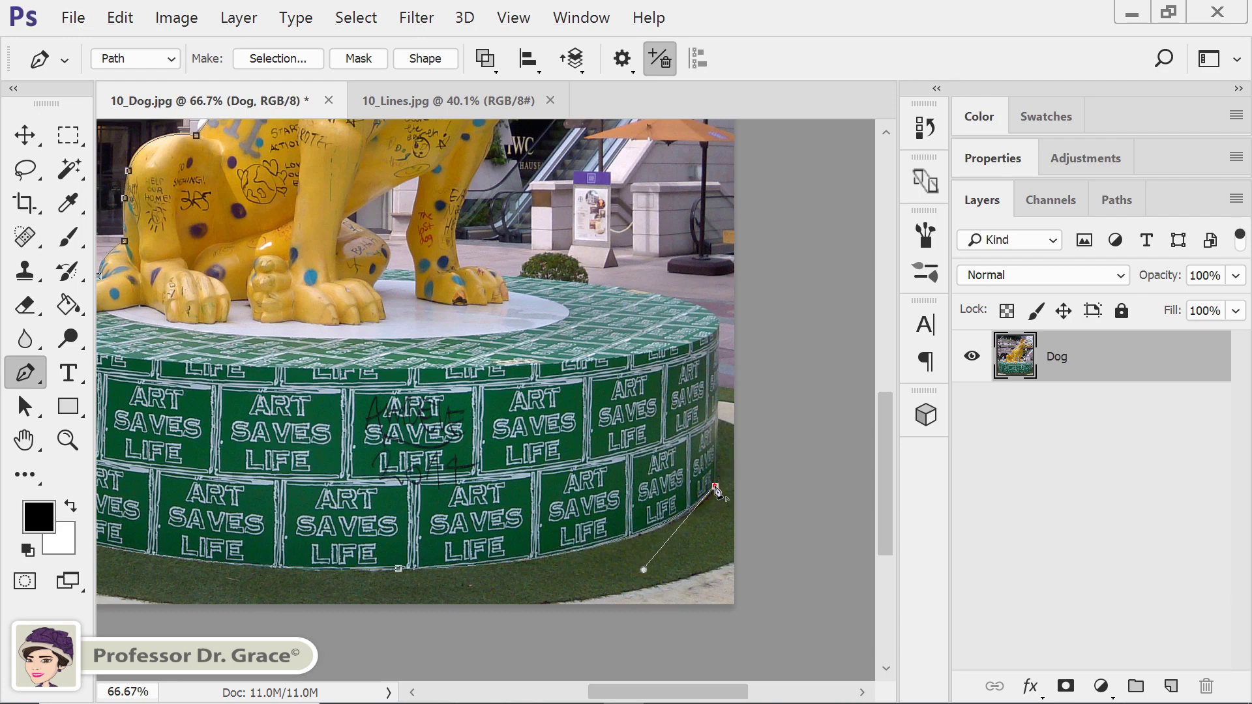
Extend the path up the platform's right side and curve it along the upper rim to the far front paw, removing the forward handle.
left_click(718, 326)
key("ctrl+z")
left_click(721, 325)
left_click_drag(708, 298, 820, 526)
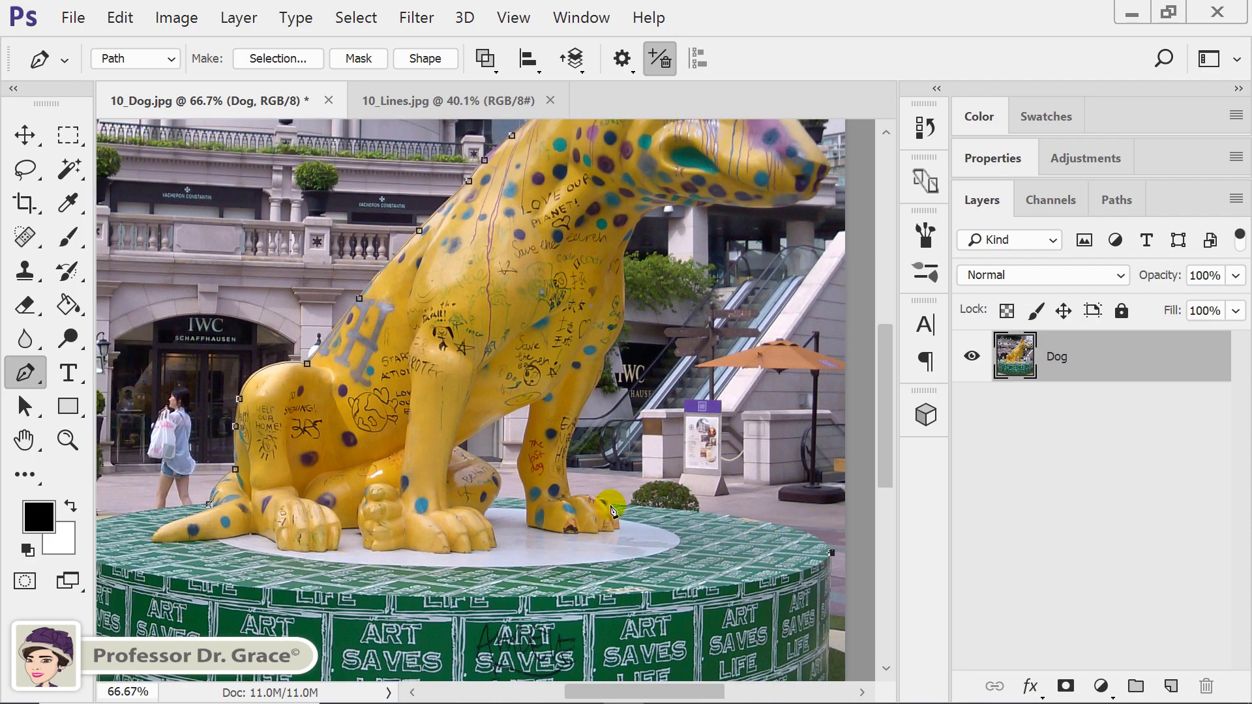
left_click_drag(612, 510, 391, 501)
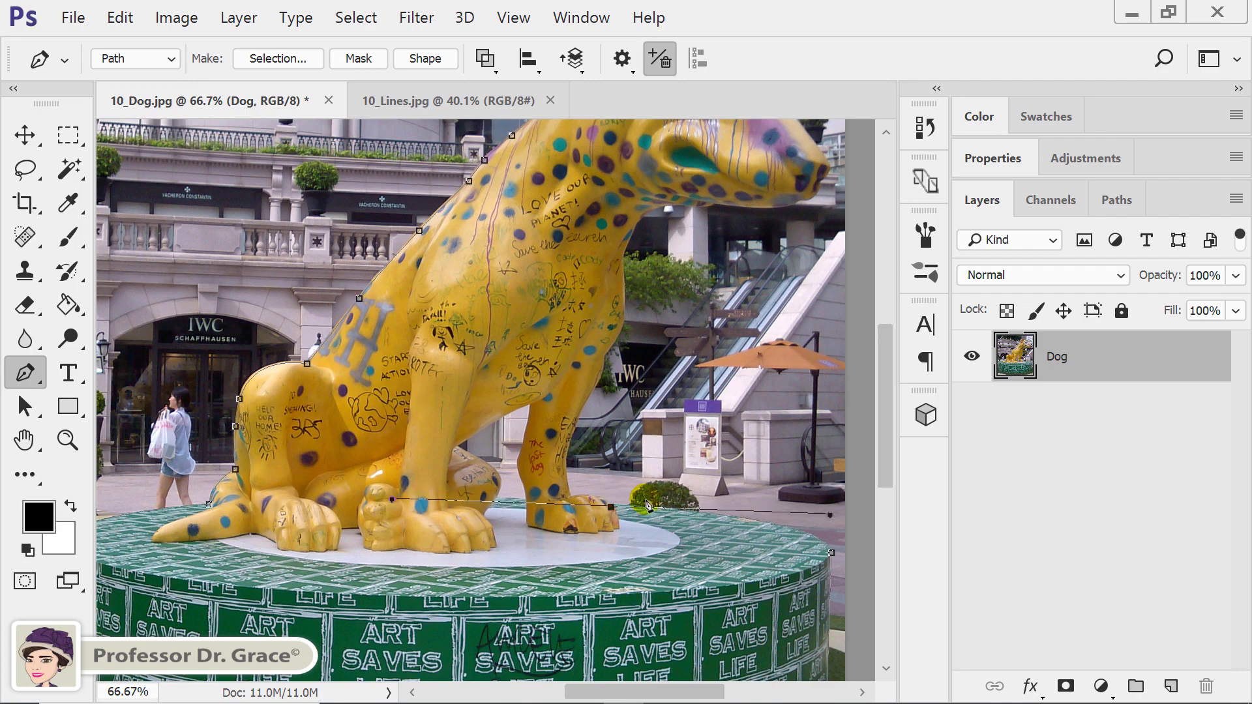
left_click(611, 506, "alt")
Adjust the far front paw anchor's handle so the curved segment follows the platform's upper rim.
key("ctrl+plus")
key("ctrl+plus")
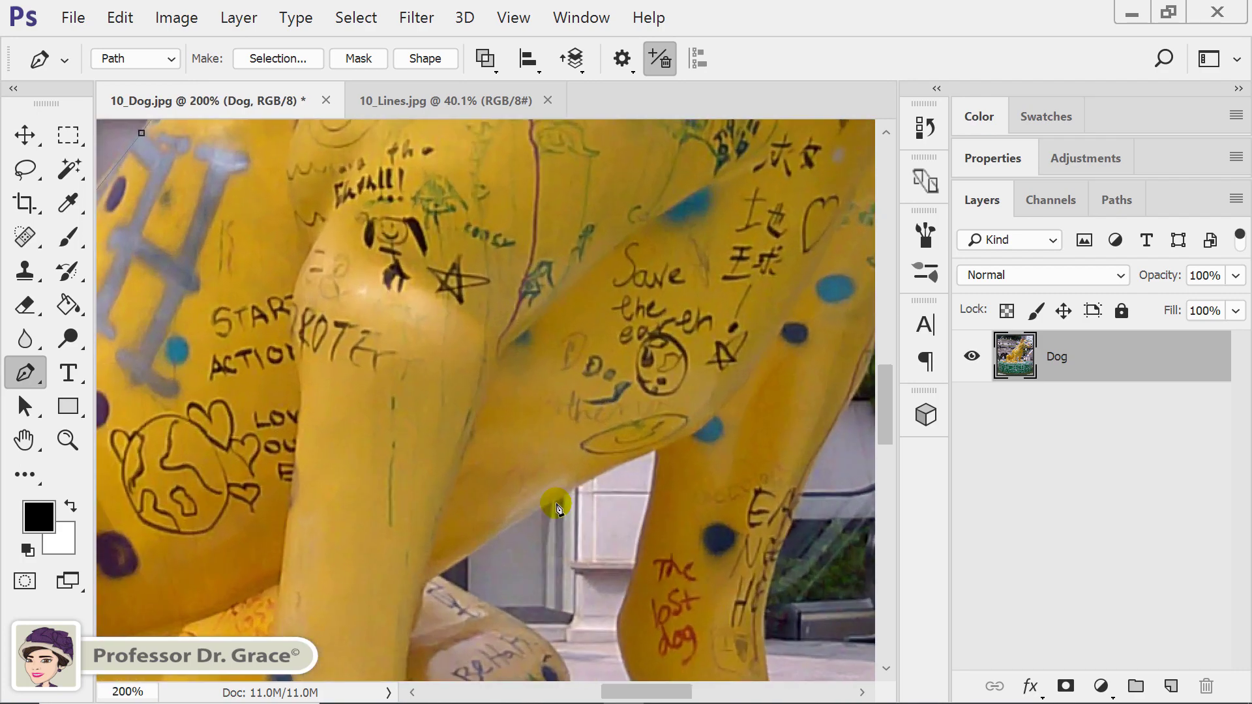
left_click_drag(611, 512, 422, 320)
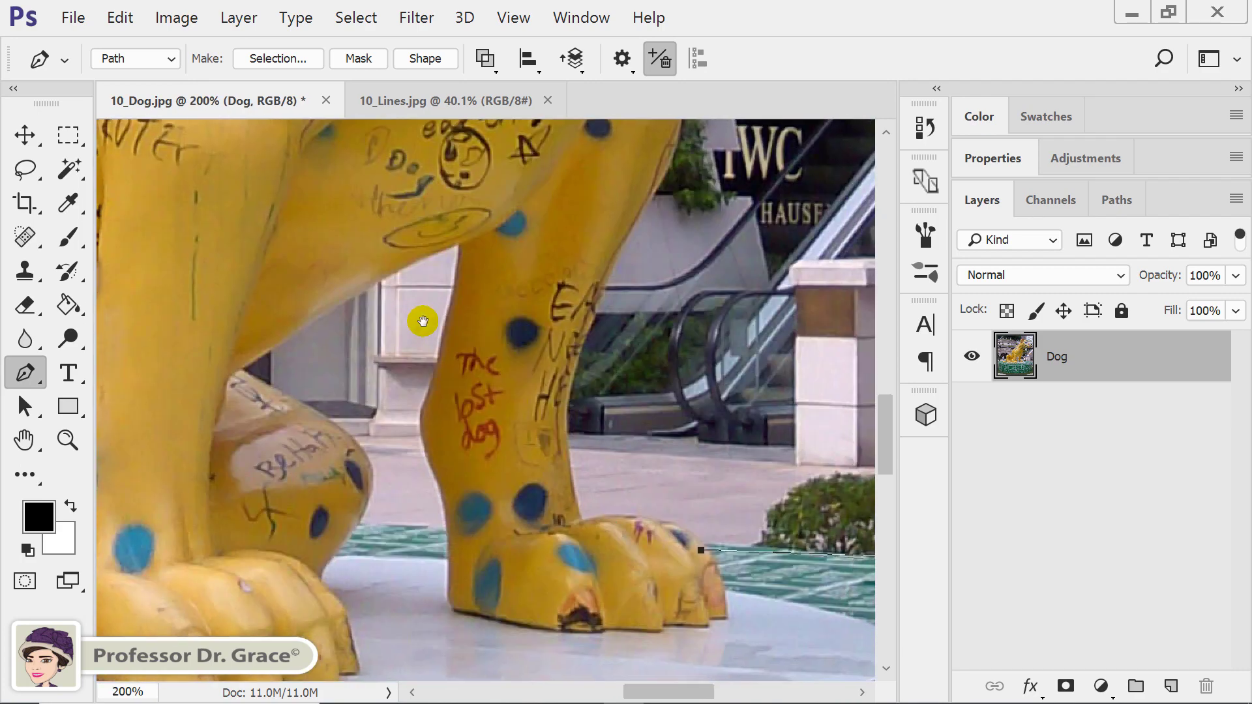
left_click_drag(702, 550, 119, 472)
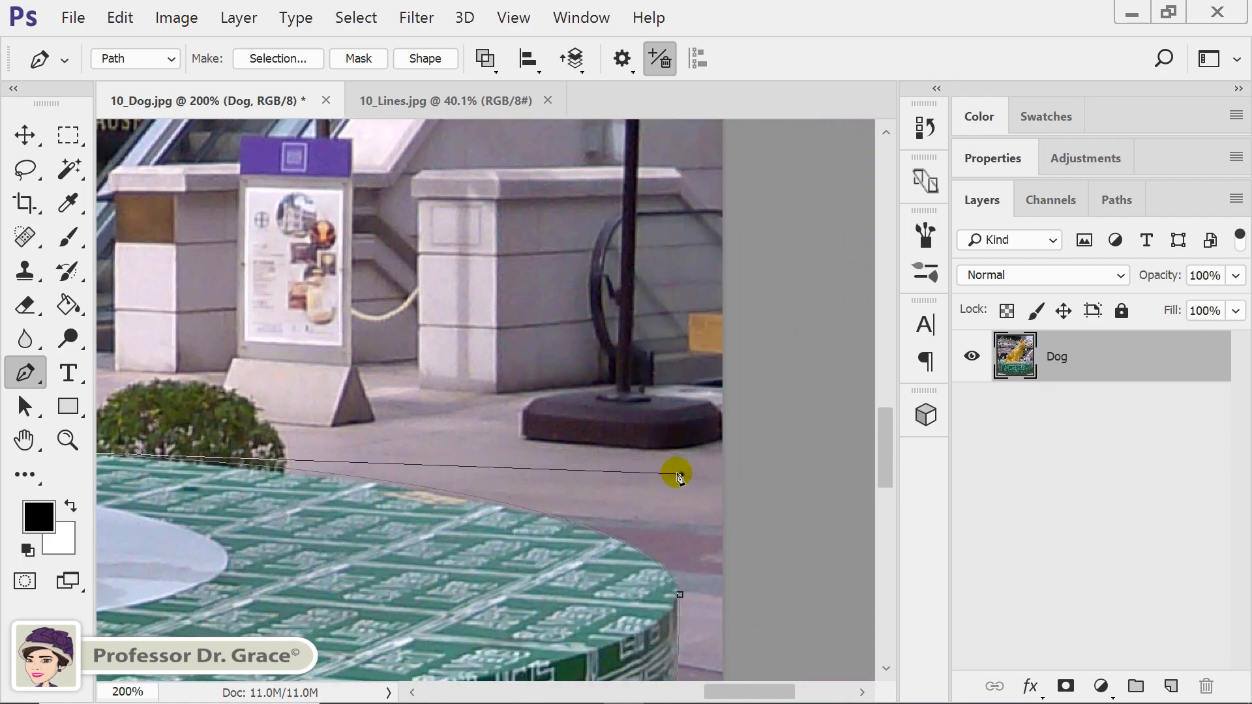
left_click_drag(683, 472, 706, 499)
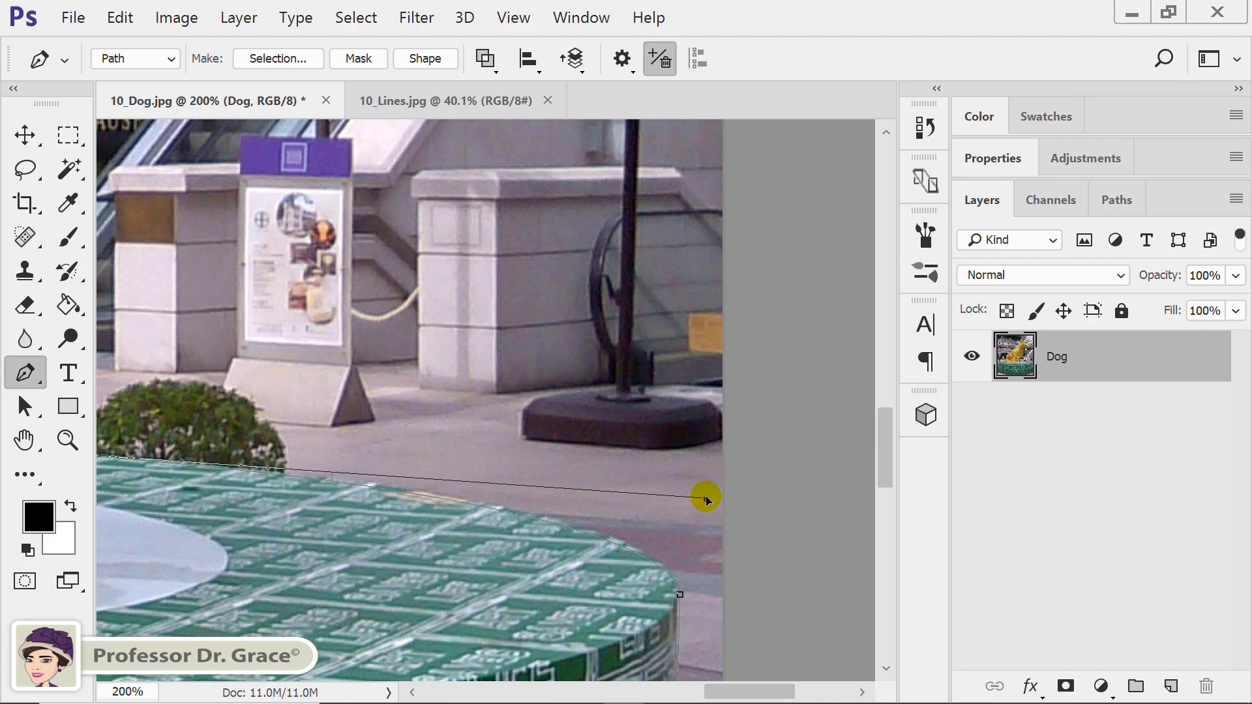
left_click_drag(472, 520, 693, 523)
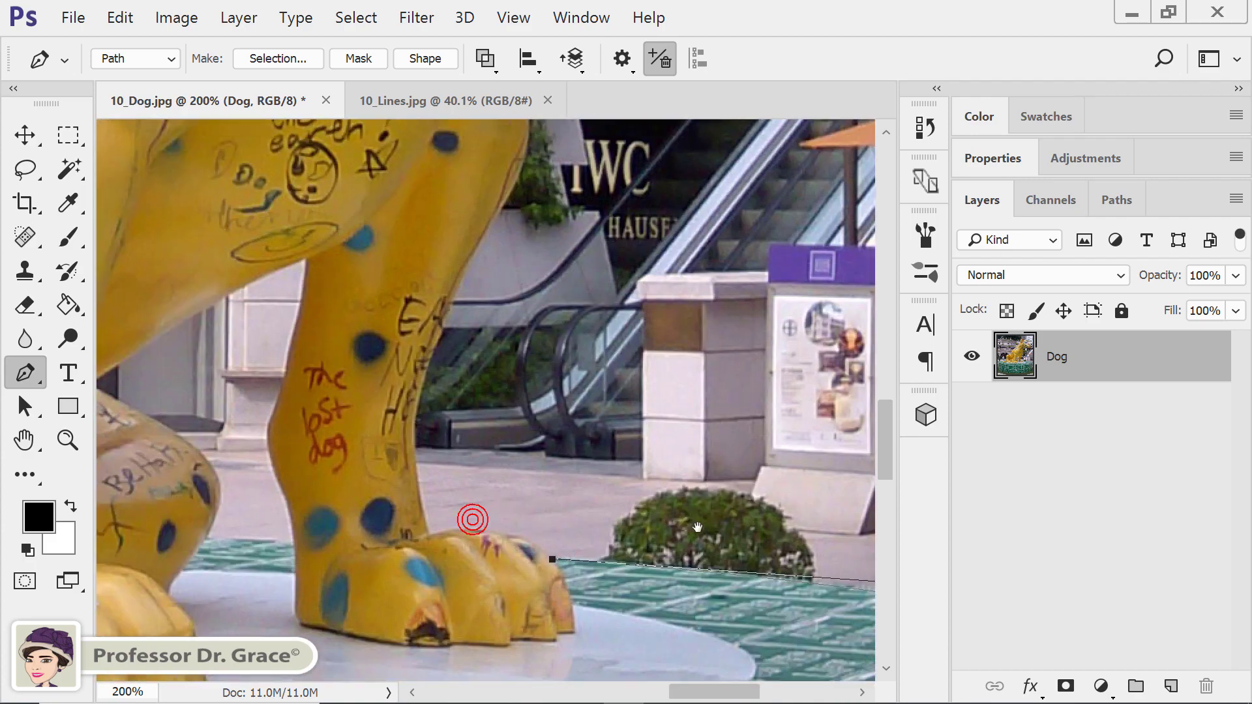
Curve the path over the top of the far front paw to the ankle, removing the forward handles of the new anchors.
left_click_drag(686, 580, 648, 578)
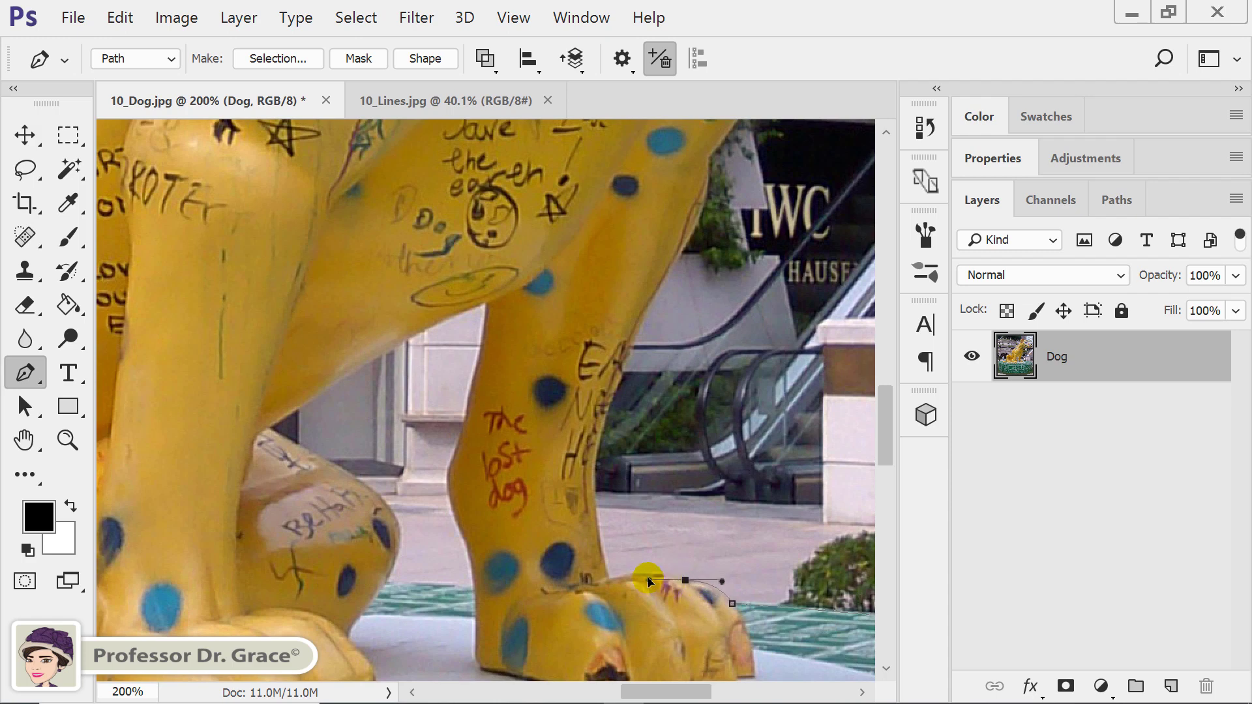
left_click(687, 580, "alt")
left_click(685, 580)
left_click(615, 582)
left_click_drag(614, 584, 583, 595)
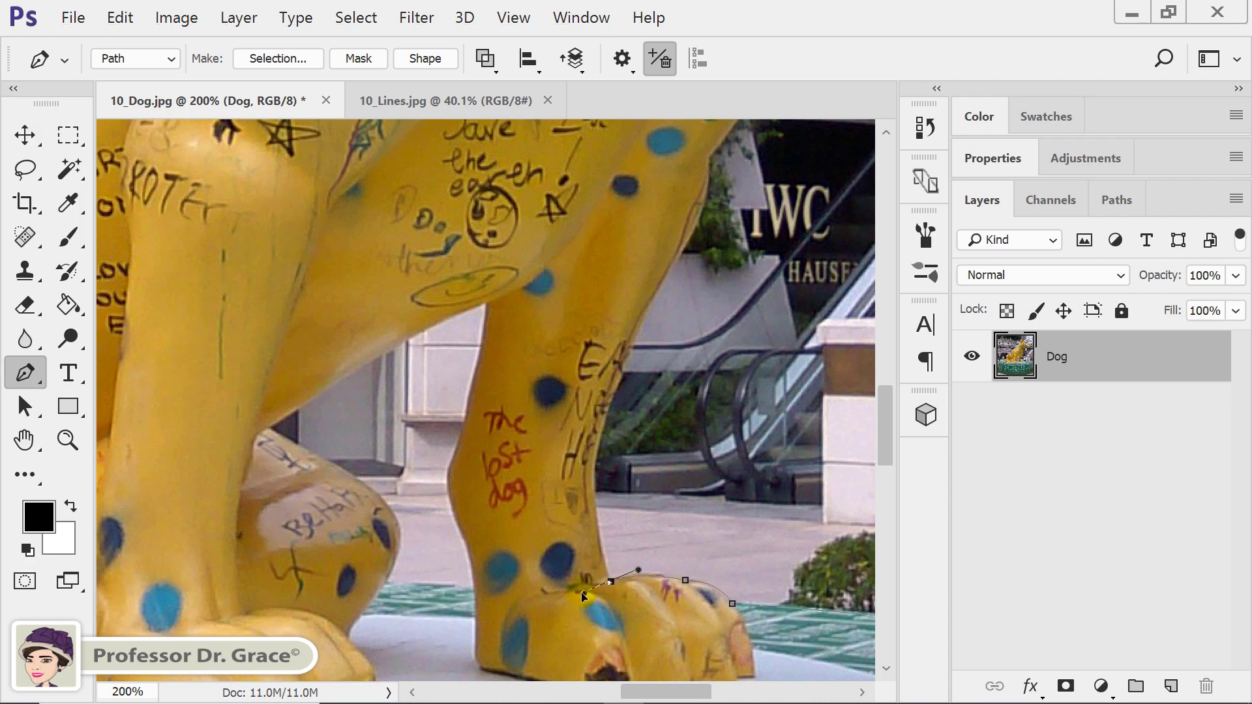
left_click(611, 583)
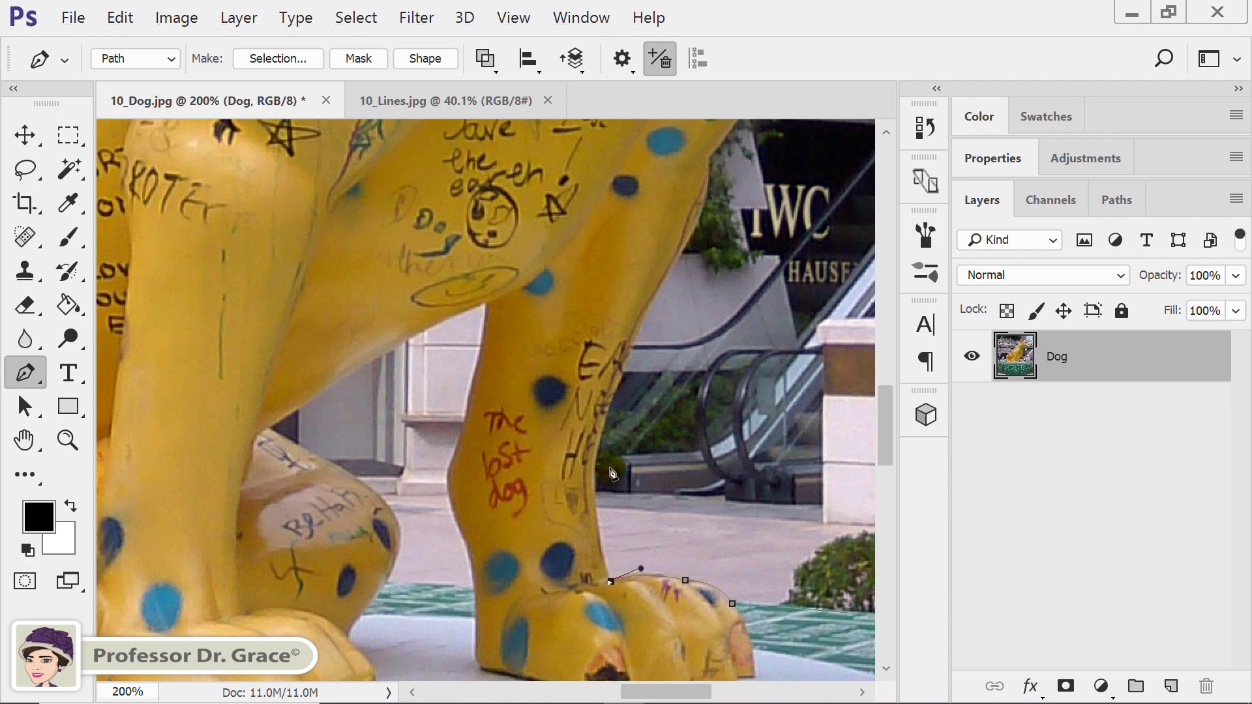
Extend the path up the front edge of the far front leg to the lower chest, removing the forward handle there.
left_click_drag(596, 451, 604, 413)
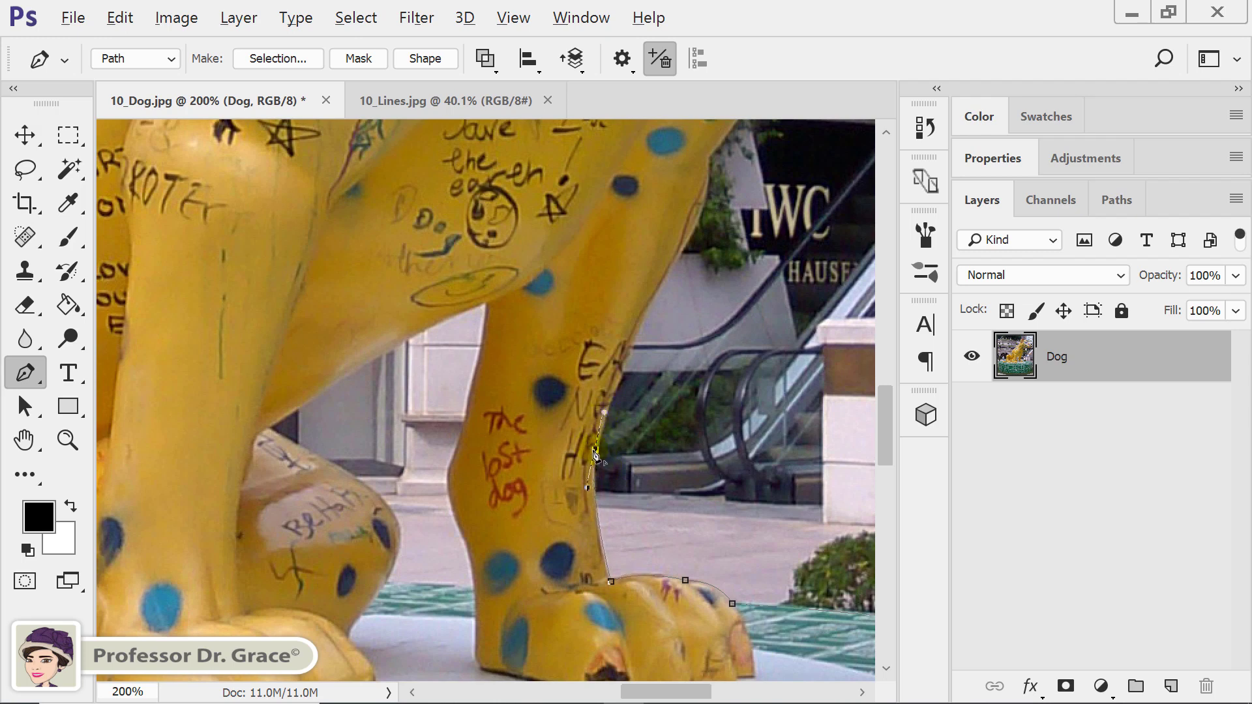
left_click(679, 267)
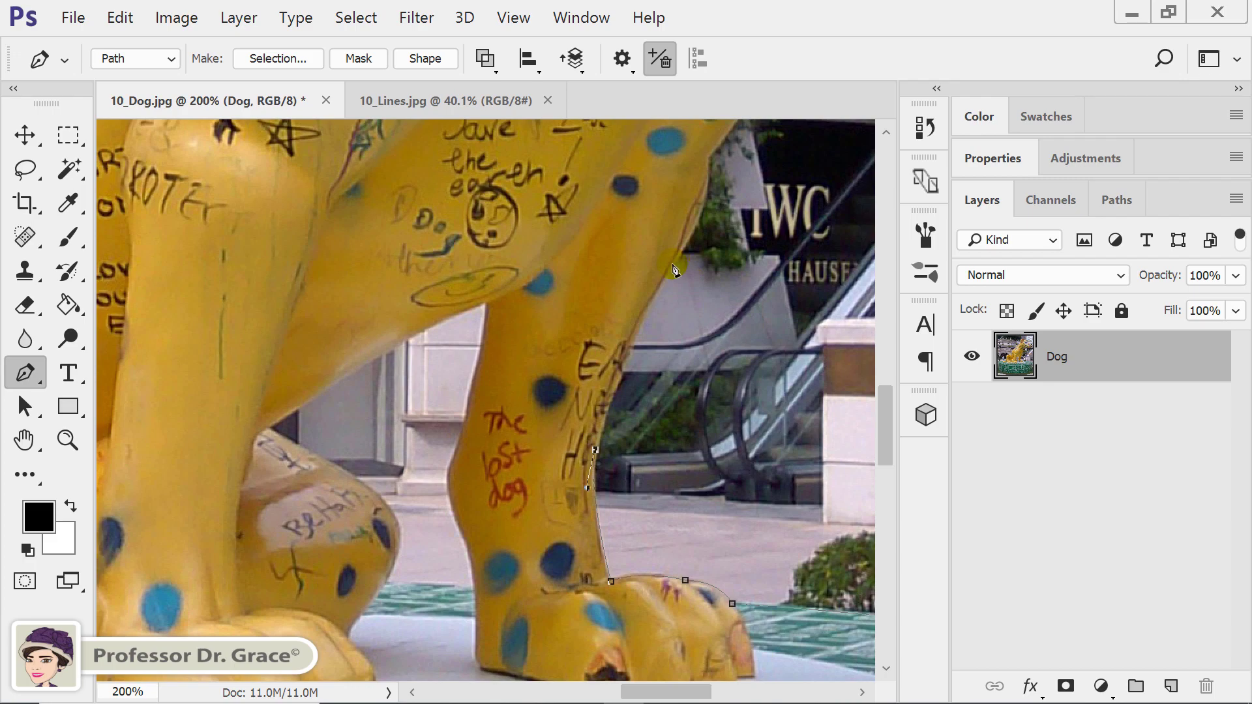
left_click_drag(675, 268, 515, 480)
left_click(519, 521, "alt")
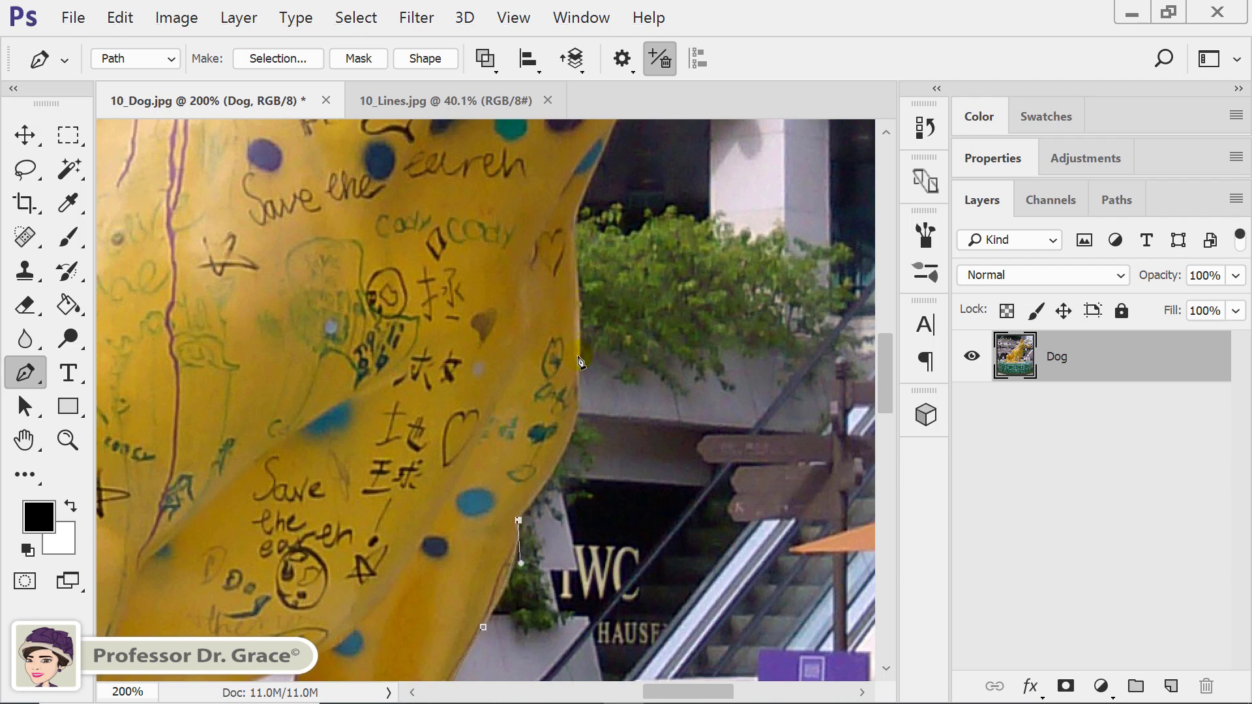
Continue the path up the dog's chest and curve it along the throat below the jaw.
left_click_drag(578, 357, 574, 269)
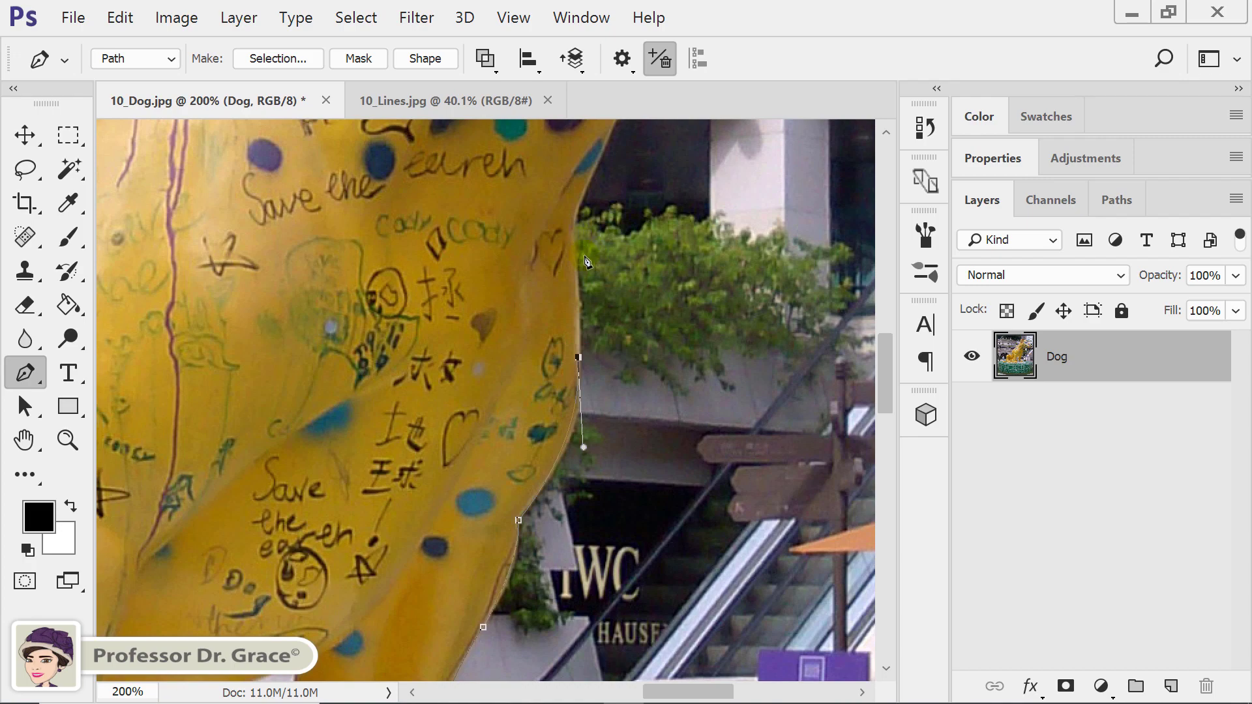
scroll(592, 609, "up", 5)
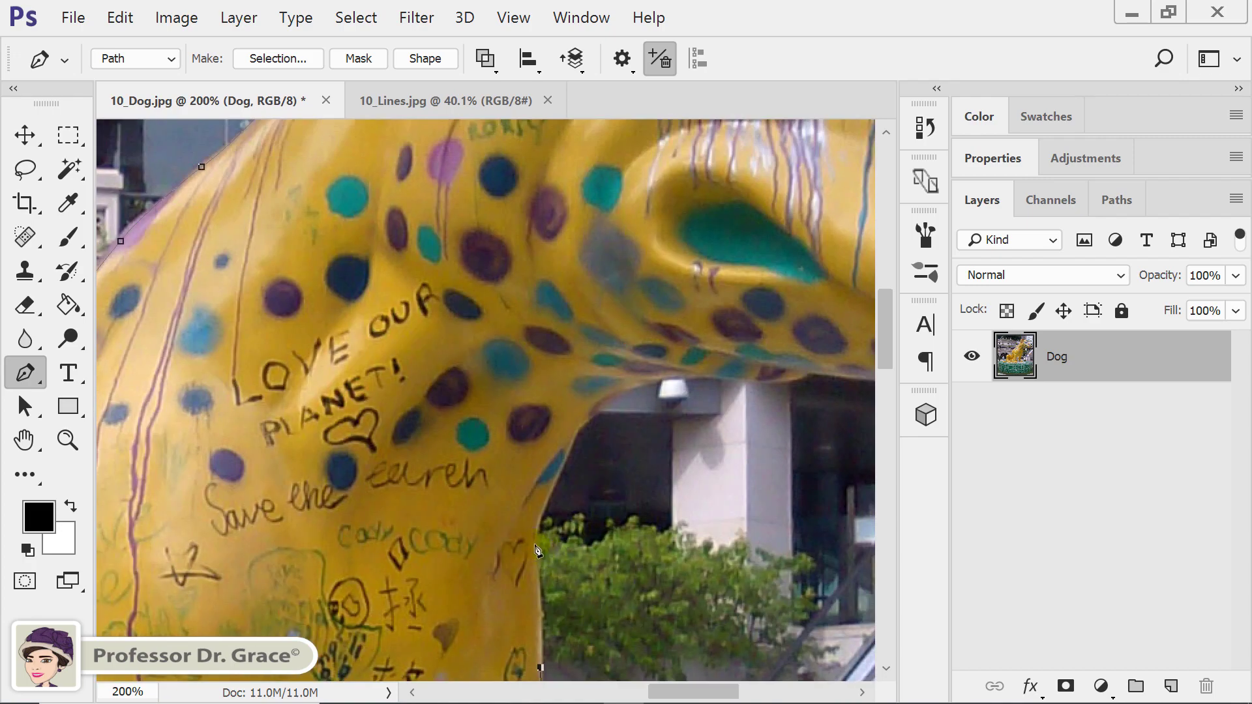
left_click_drag(535, 546, 534, 518)
left_click_drag(578, 436, 615, 379)
left_click(577, 435)
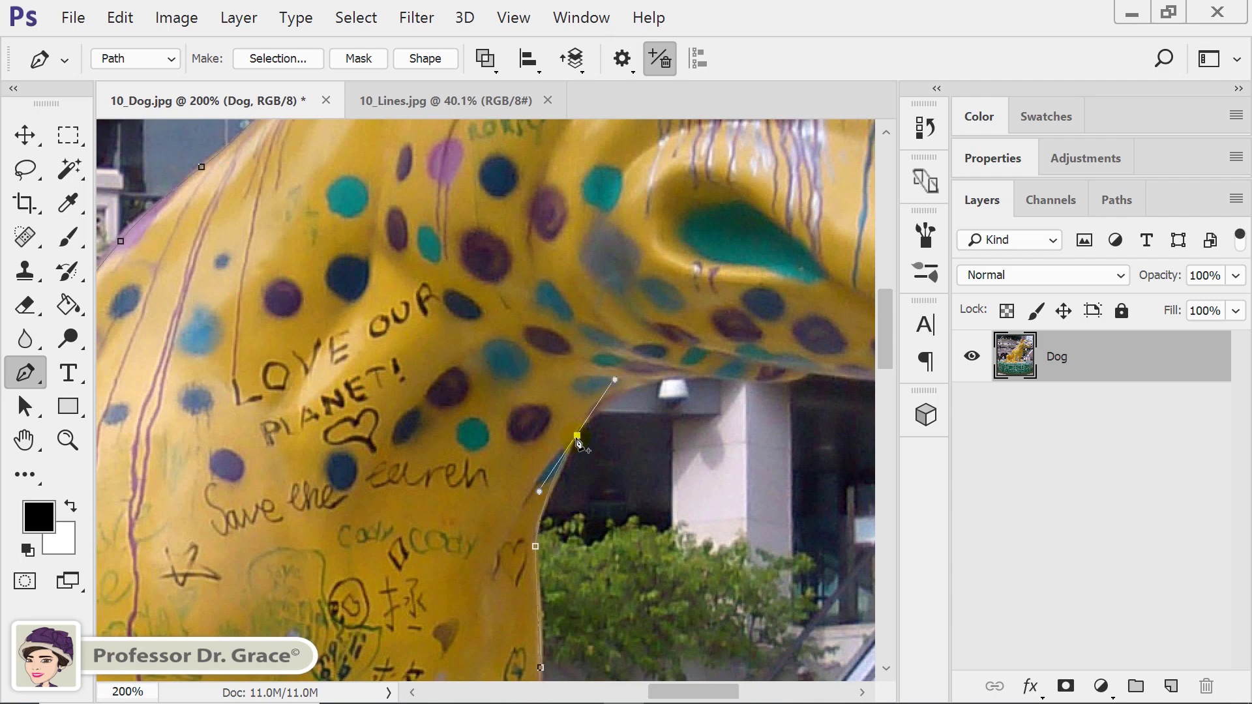
Curve the path from the throat onto the underside of the jaw, remove the forward handle and nudge the anchor onto the edge.
left_click(711, 381)
left_click_drag(717, 381, 825, 393)
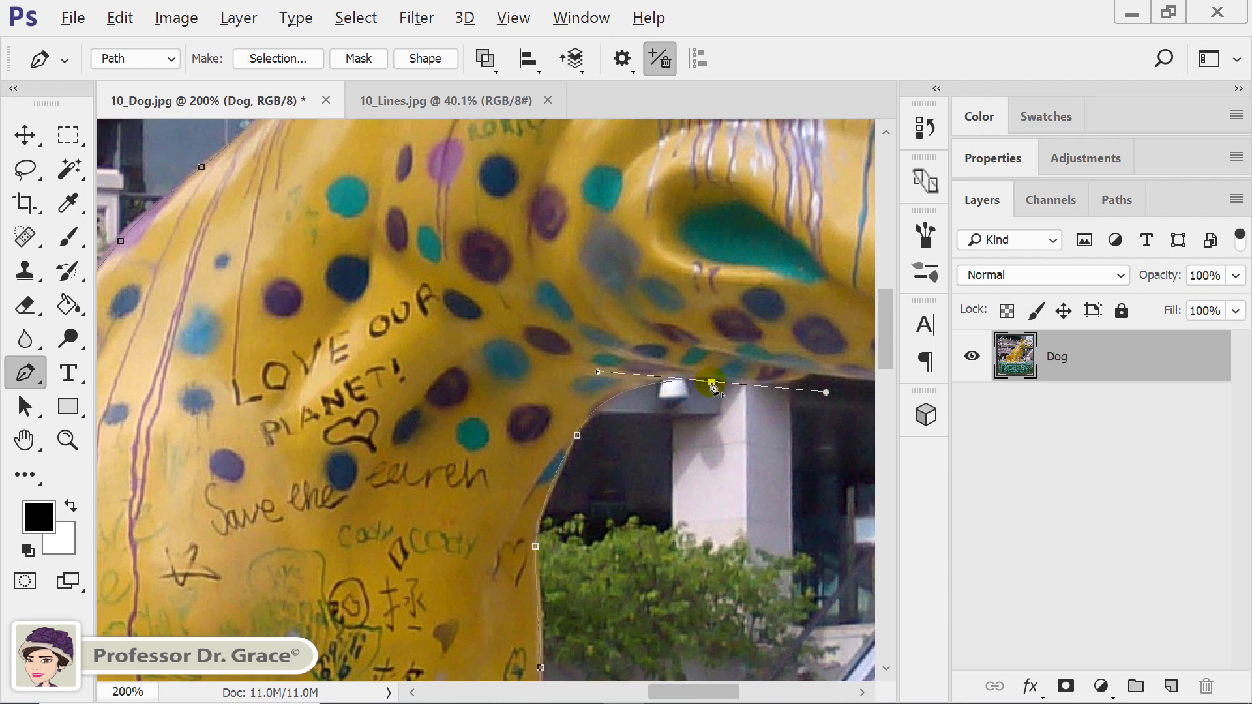
left_click(711, 382)
left_click(711, 382)
left_click_drag(715, 383, 718, 381)
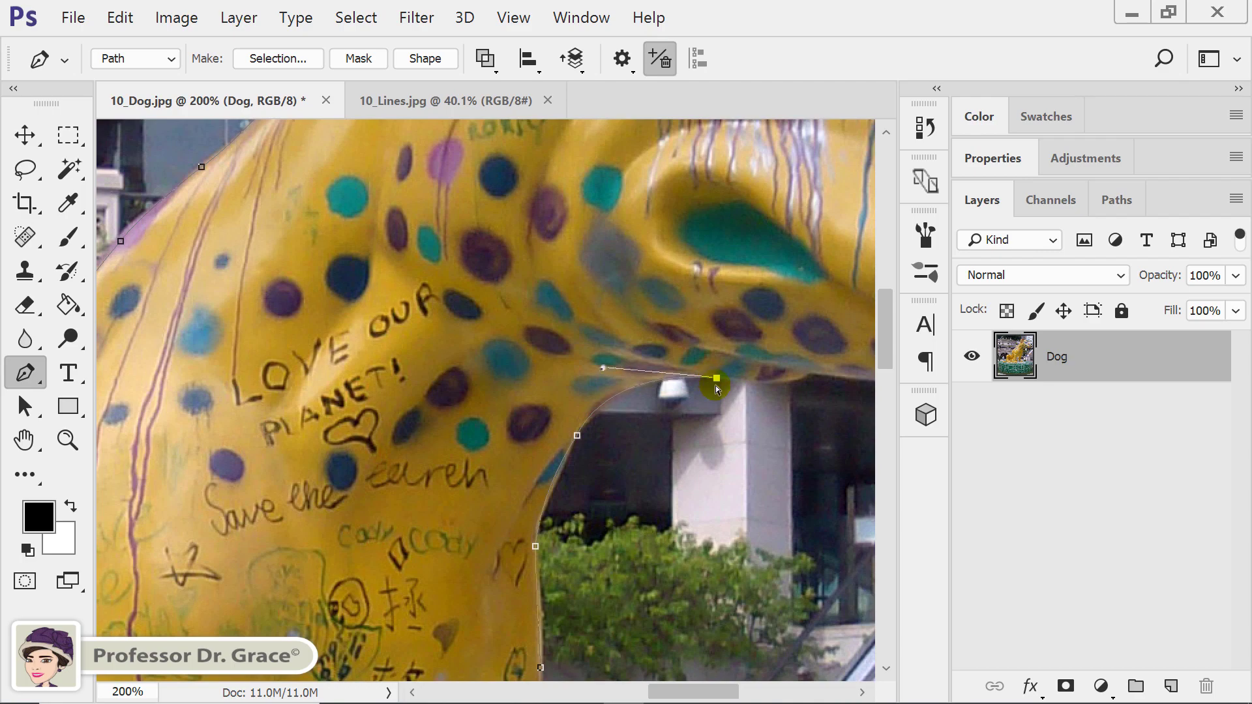
Trace the path along the underside of the jaw to the chin, removing each anchor's forward handle.
left_click_drag(776, 419, 371, 506)
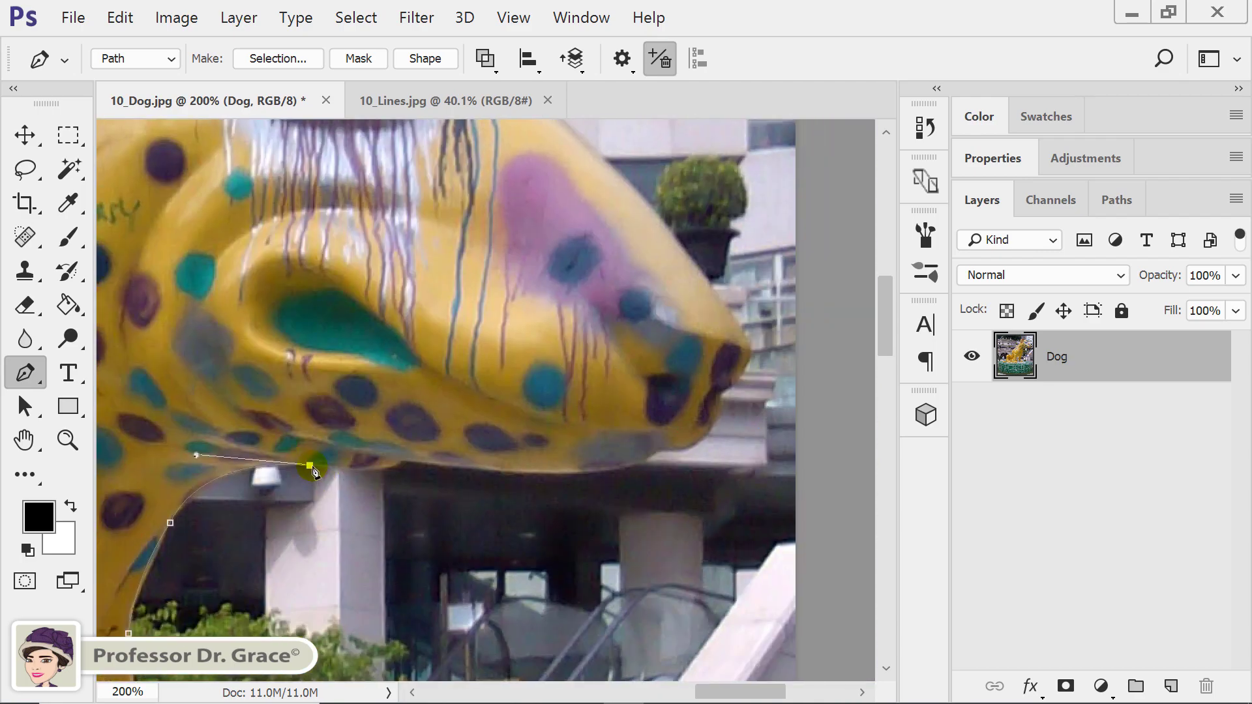
left_click_drag(405, 461, 439, 446)
left_click(405, 462, "alt")
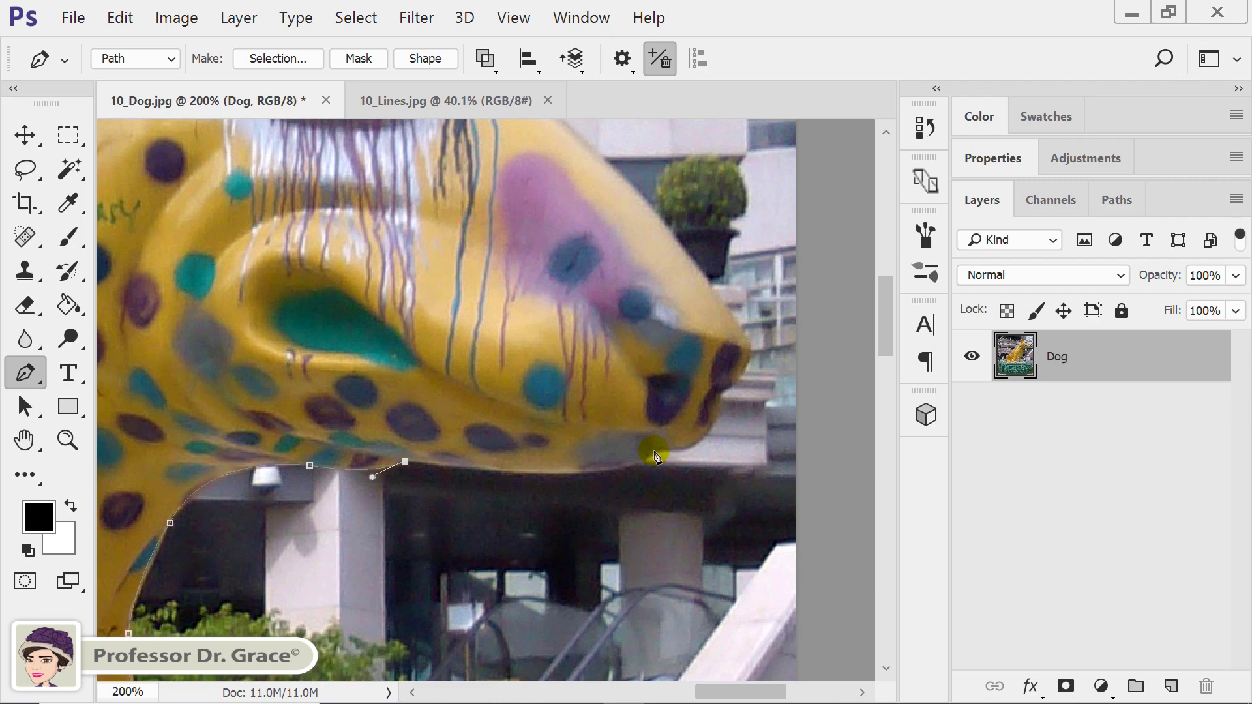
left_click_drag(659, 451, 686, 414)
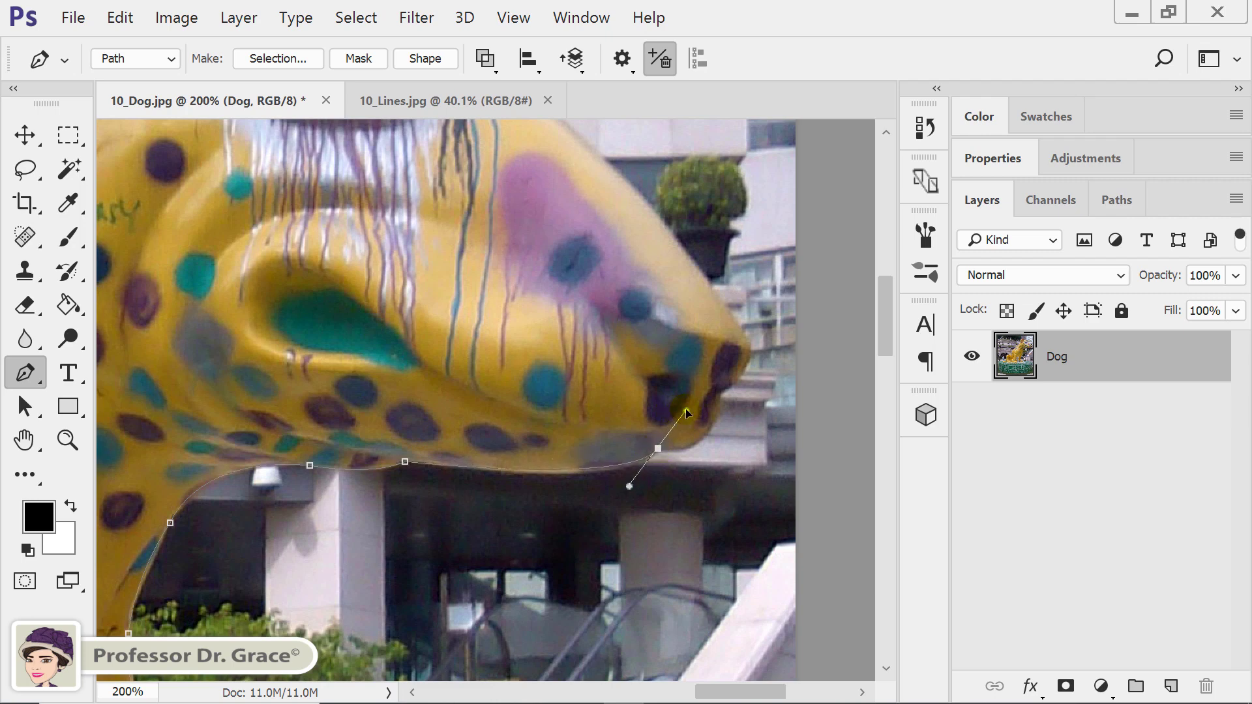
left_click(658, 448, "alt")
Curve the path around the dog's mouth and up to the tip of the nose with short segments.
left_click_drag(721, 418, 744, 376)
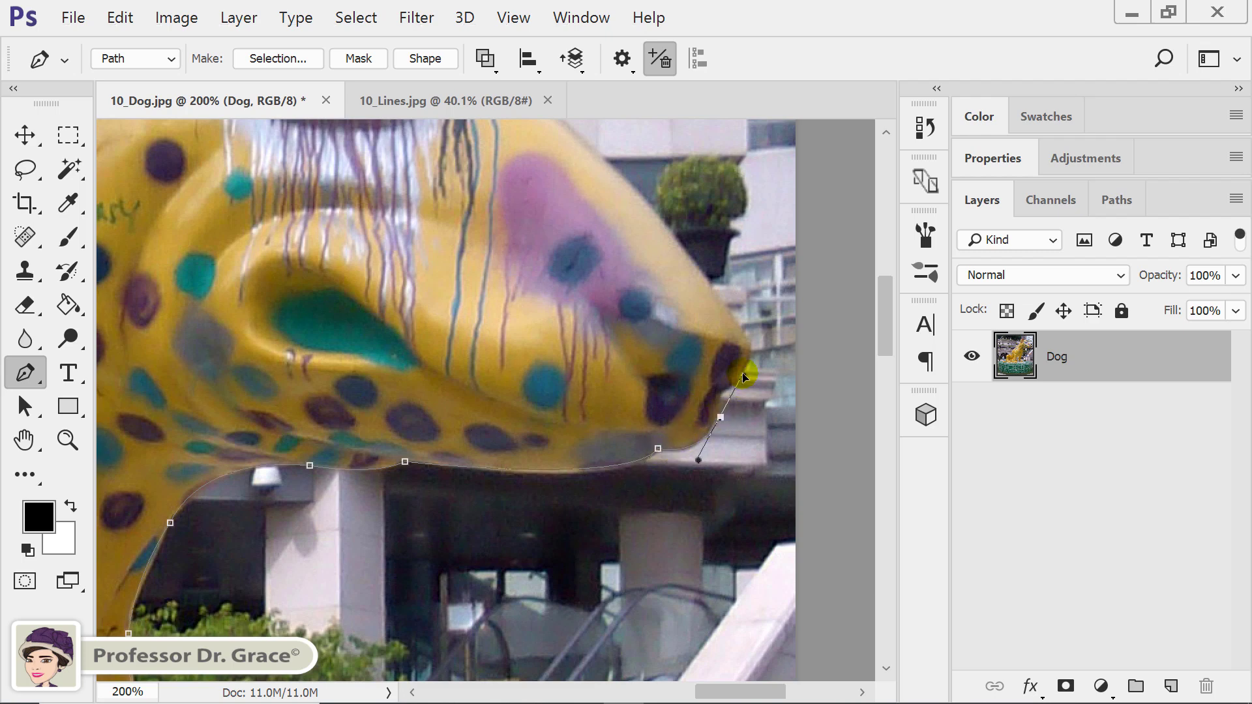
left_click(721, 417, "alt")
left_click_drag(736, 385, 762, 376)
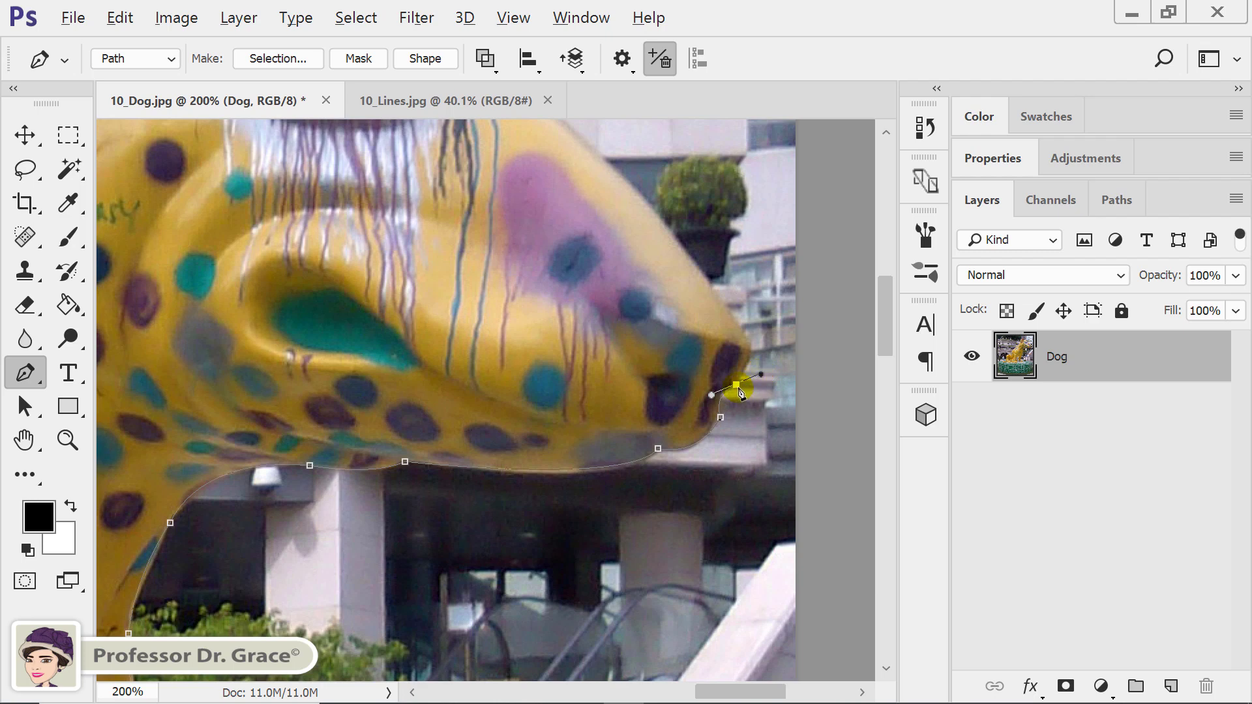
left_click(737, 386, "alt")
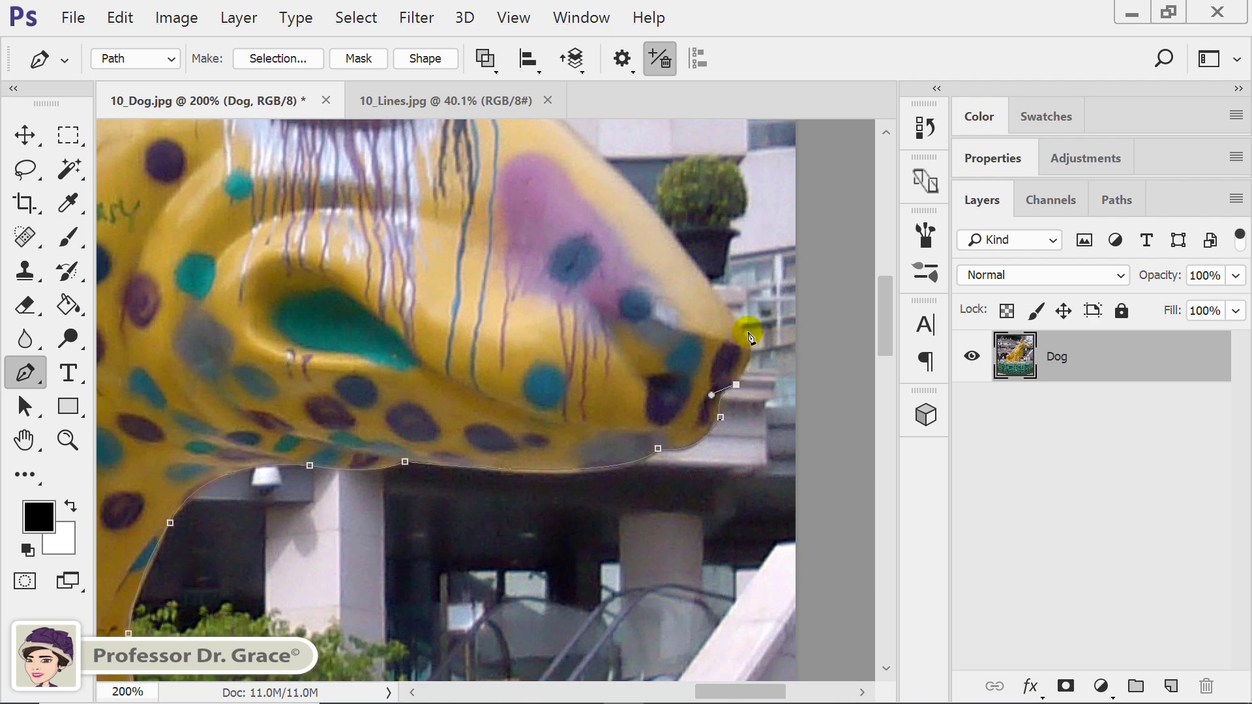
mouse_move(747, 337)
left_mouse_down()
mouse_move(735, 316)
mouse_move(746, 337)
left_mouse_up()
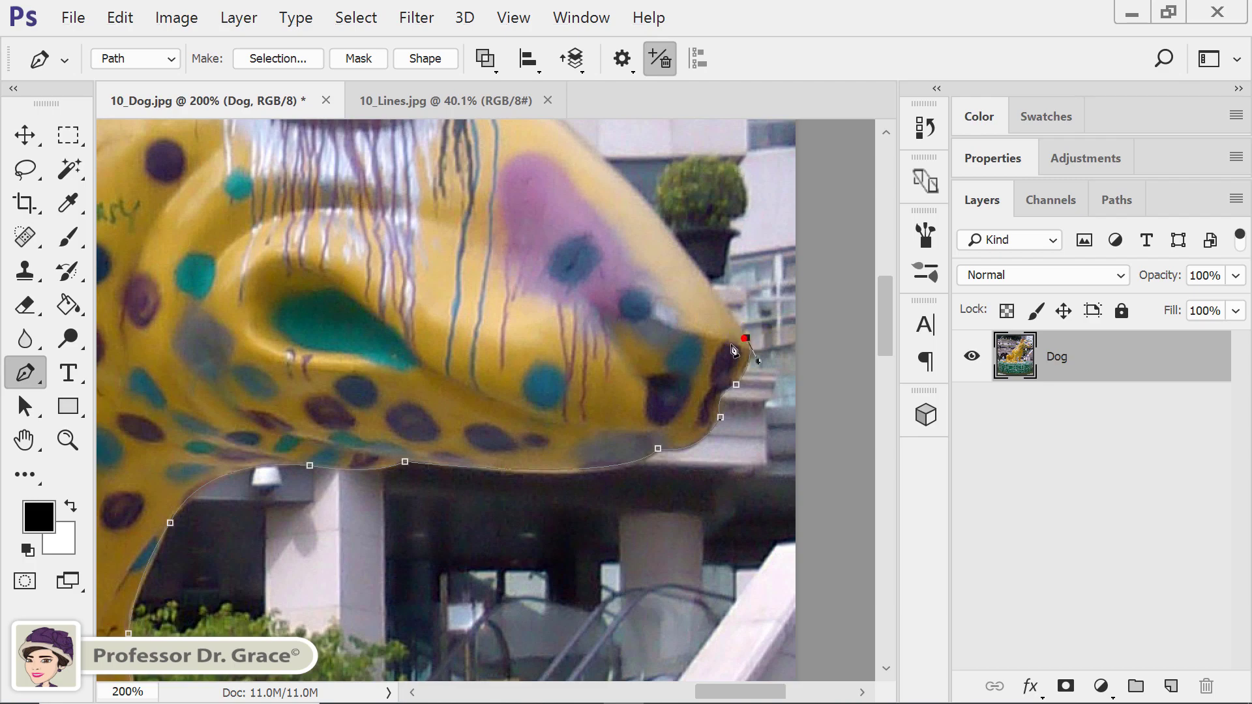
Extend the path from the nose tip up the bridge of the muzzle to the start of the brow.
left_click_drag(581, 284, 618, 538)
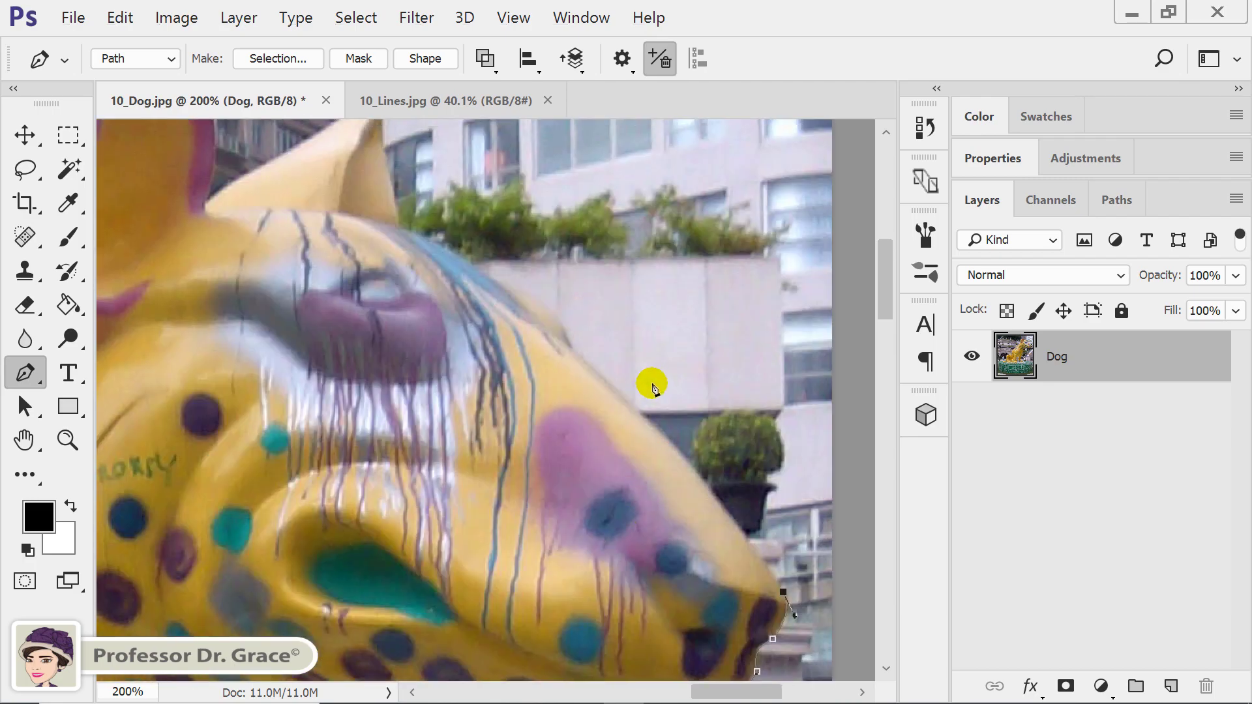
mouse_move(642, 417)
left_mouse_down()
mouse_move(595, 380)
mouse_move(652, 413)
mouse_move(641, 418)
left_mouse_up()
left_click(590, 355)
left_click(573, 351)
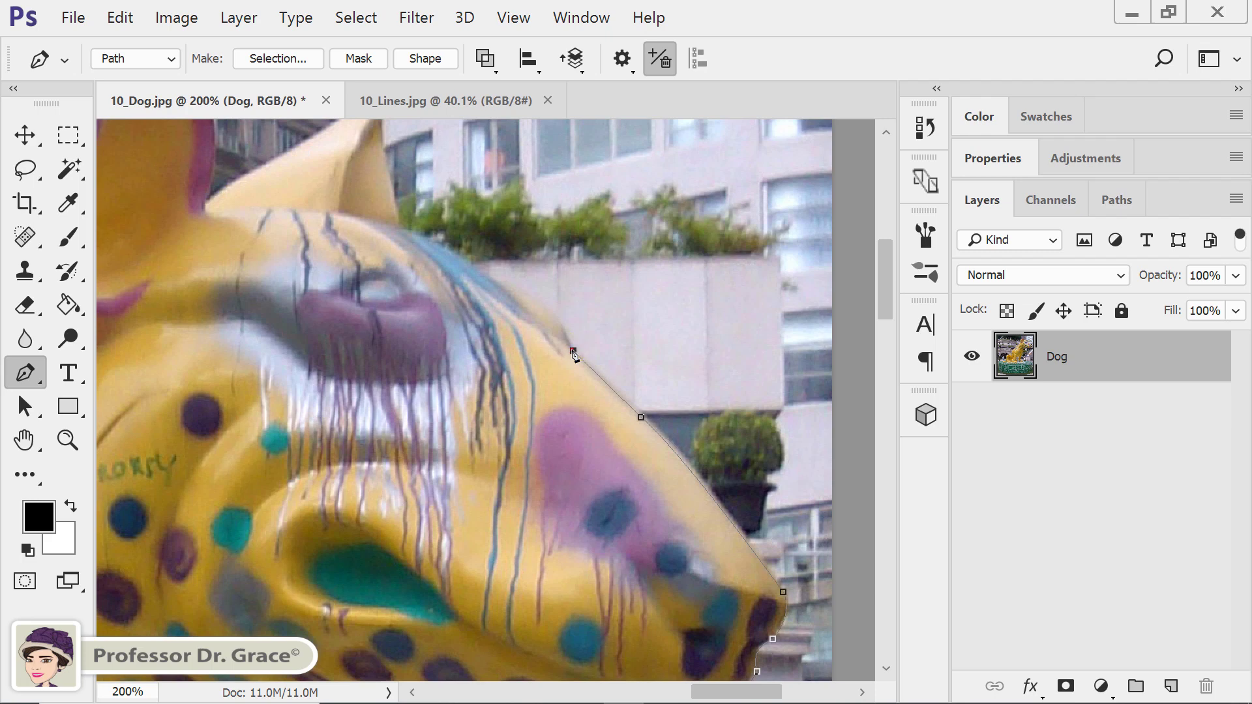
Curve the path over the brow to the front base of the far ear, removing the forward handles.
left_click_drag(487, 280, 414, 265)
left_click(488, 281, "alt")
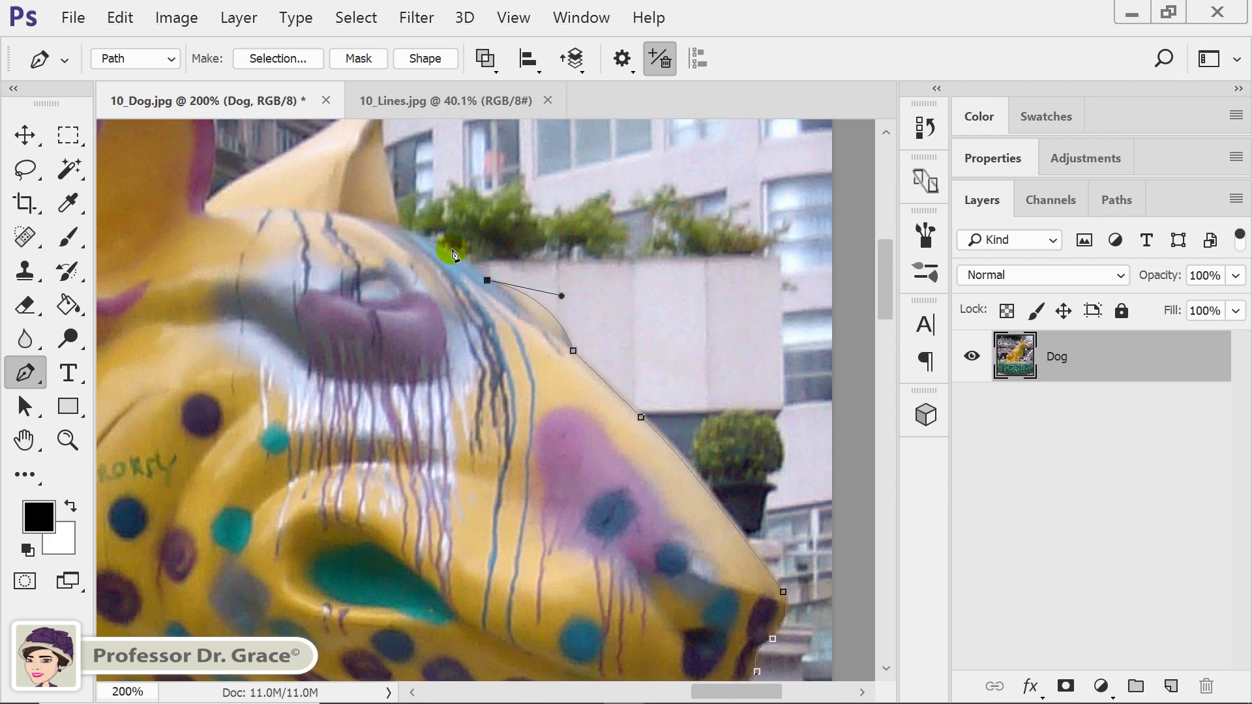
left_click_drag(399, 228, 352, 219)
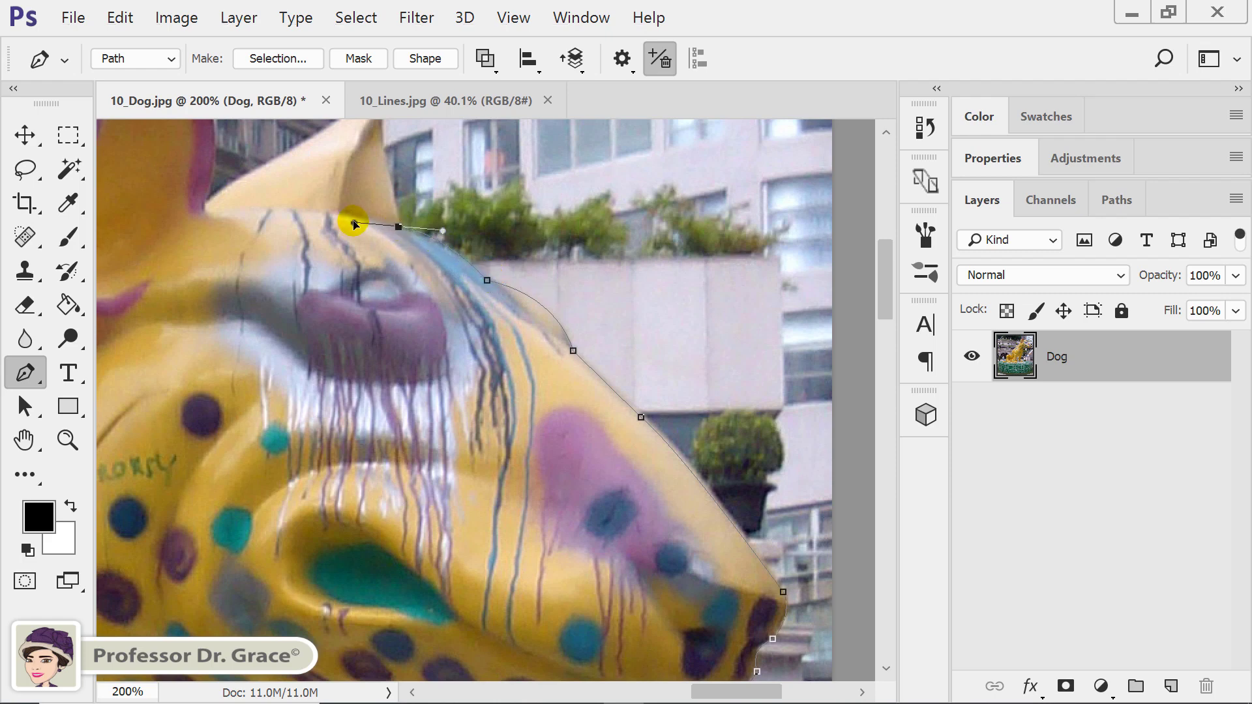
left_click(398, 228, "alt")
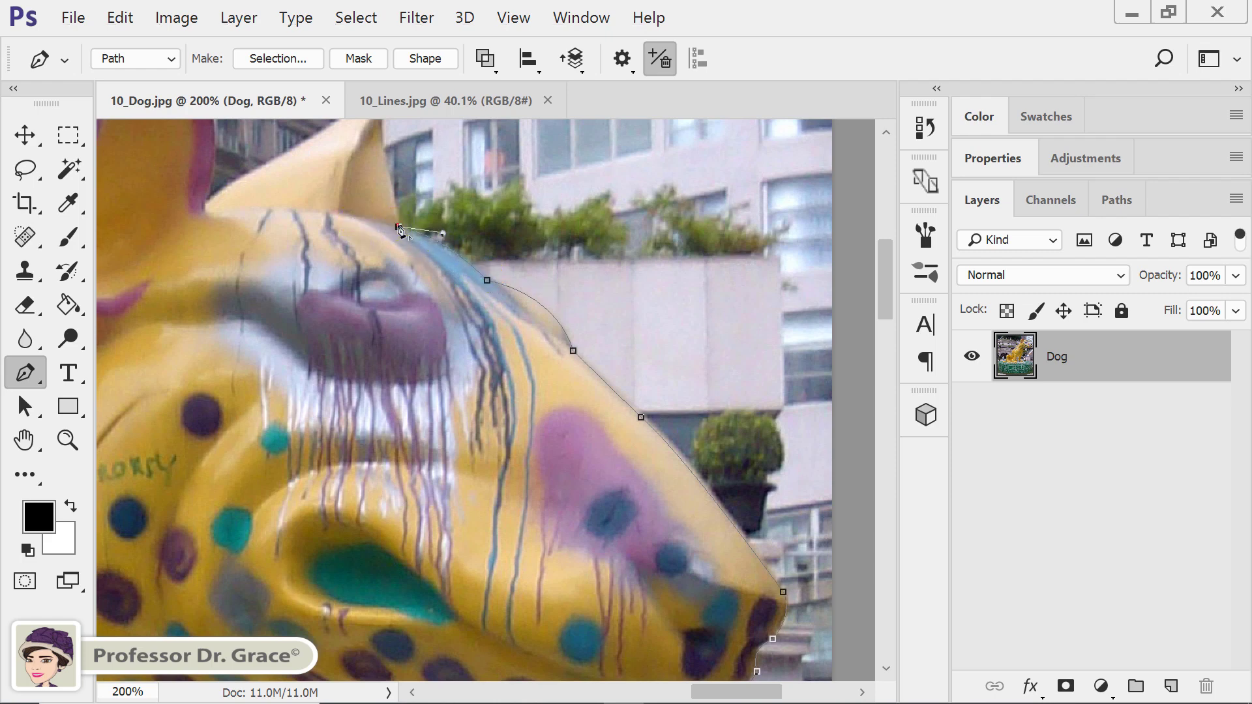
Outline the far ear around its tip and down to the base of the near ear, ending on a corner anchor.
left_click_drag(447, 190, 553, 361)
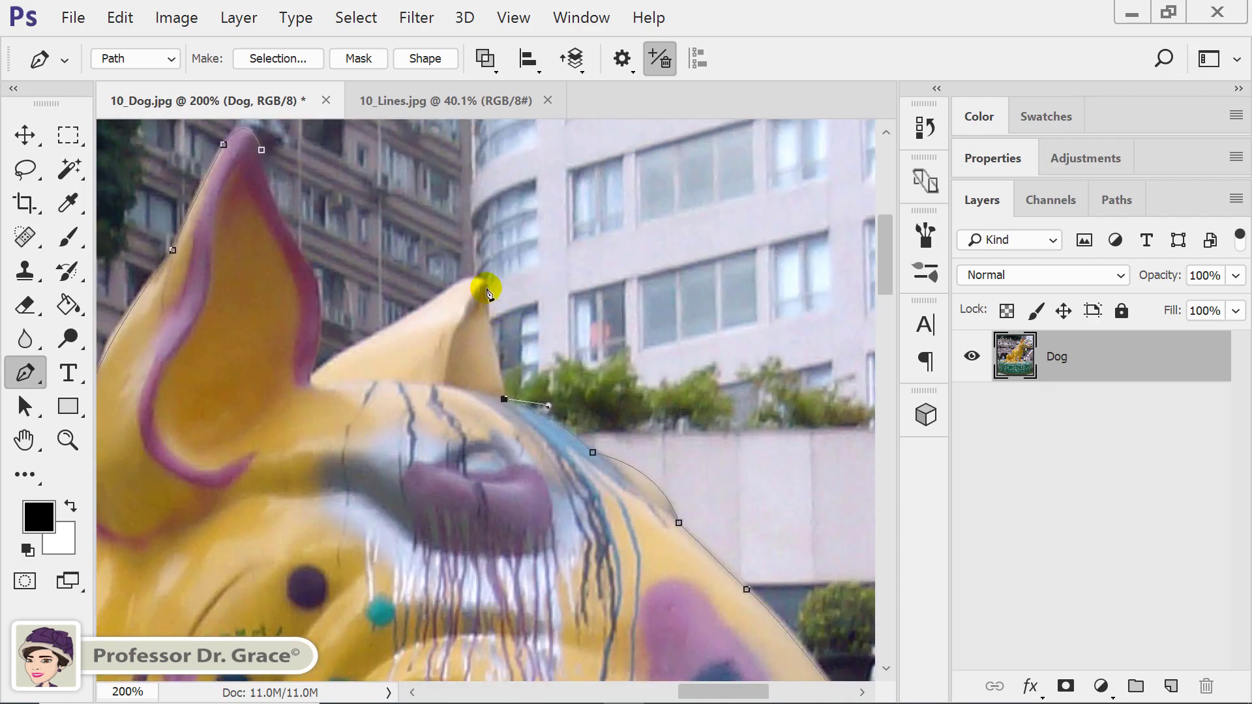
left_click_drag(487, 289, 487, 257)
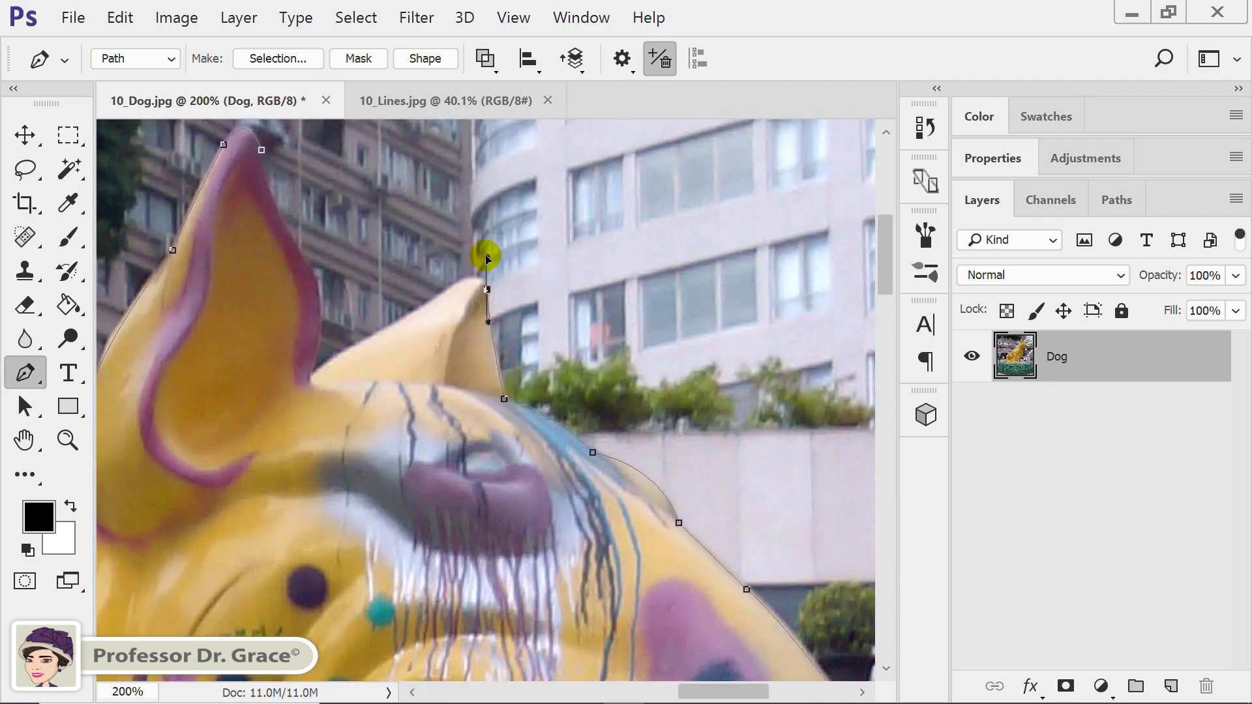
left_click(487, 291, "alt")
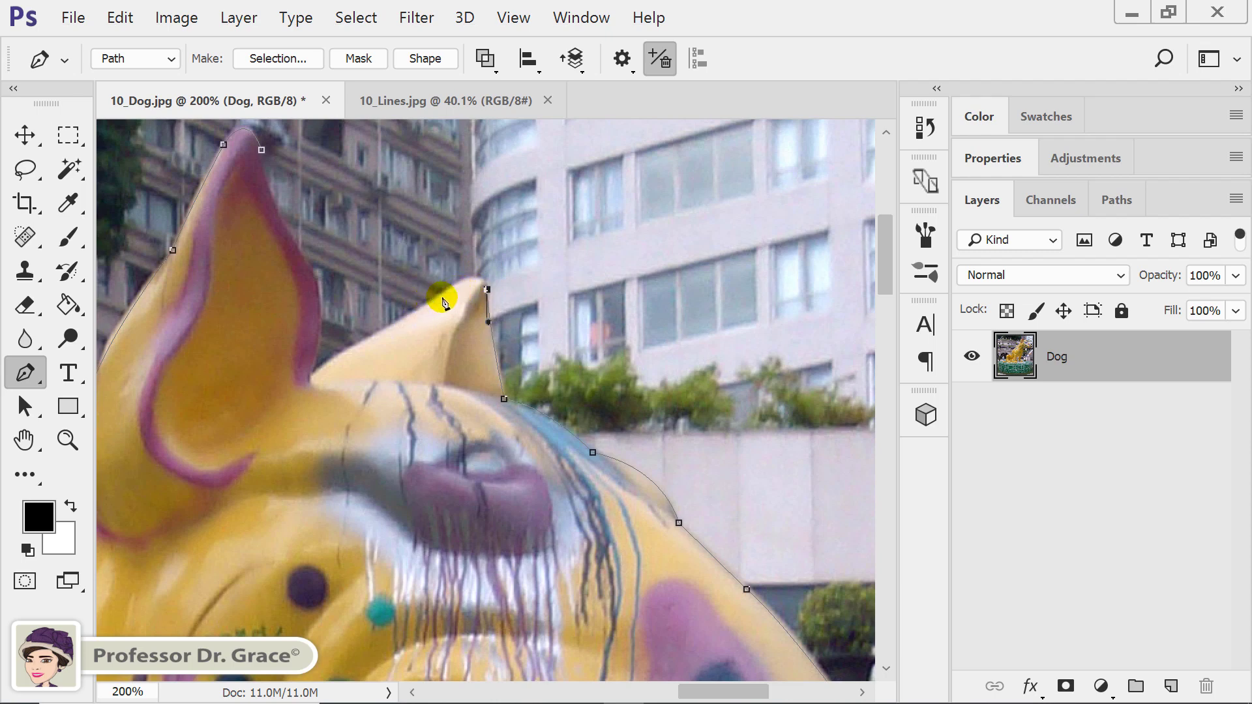
mouse_move(437, 299)
left_mouse_down()
mouse_move(391, 335)
mouse_move(436, 298)
left_mouse_up()
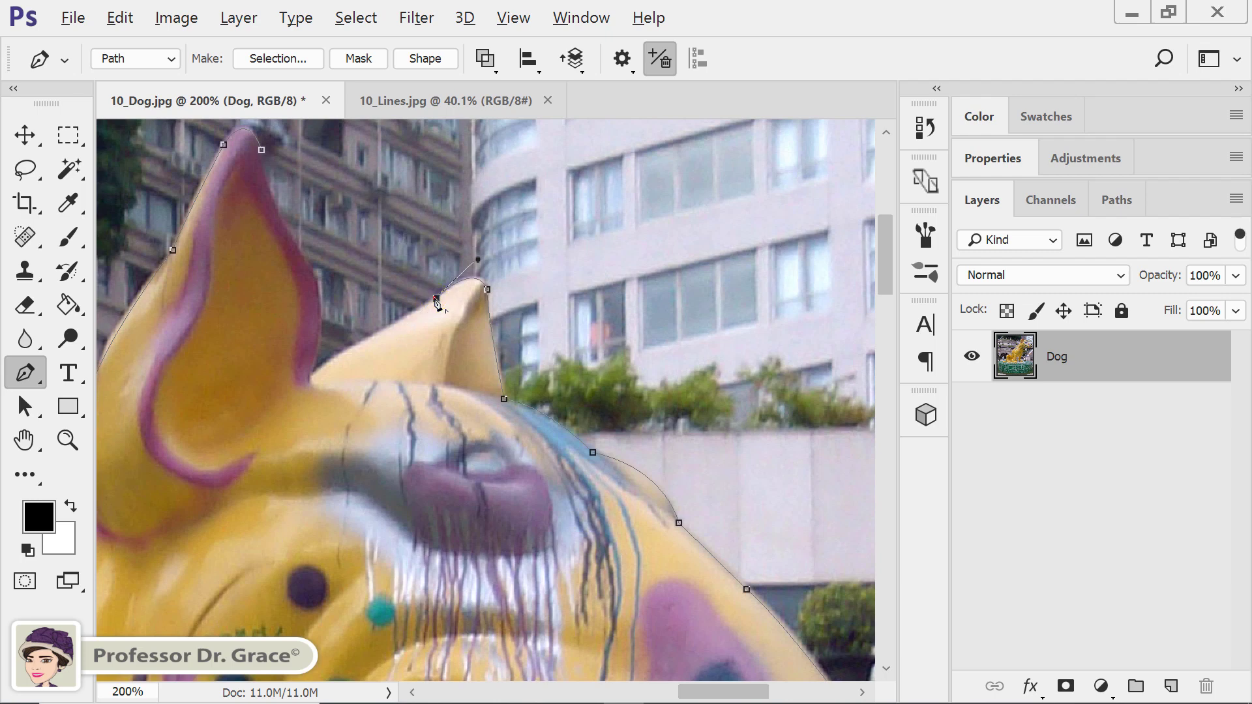
mouse_move(314, 381)
left_mouse_down()
mouse_move(311, 395)
mouse_move(317, 386)
left_mouse_up()
left_click(313, 381, "alt")
Trace the front edge of the near ear and close the path on its starting anchor at the ear tip.
left_click_drag(291, 233, 242, 175)
left_click(291, 233, "alt")
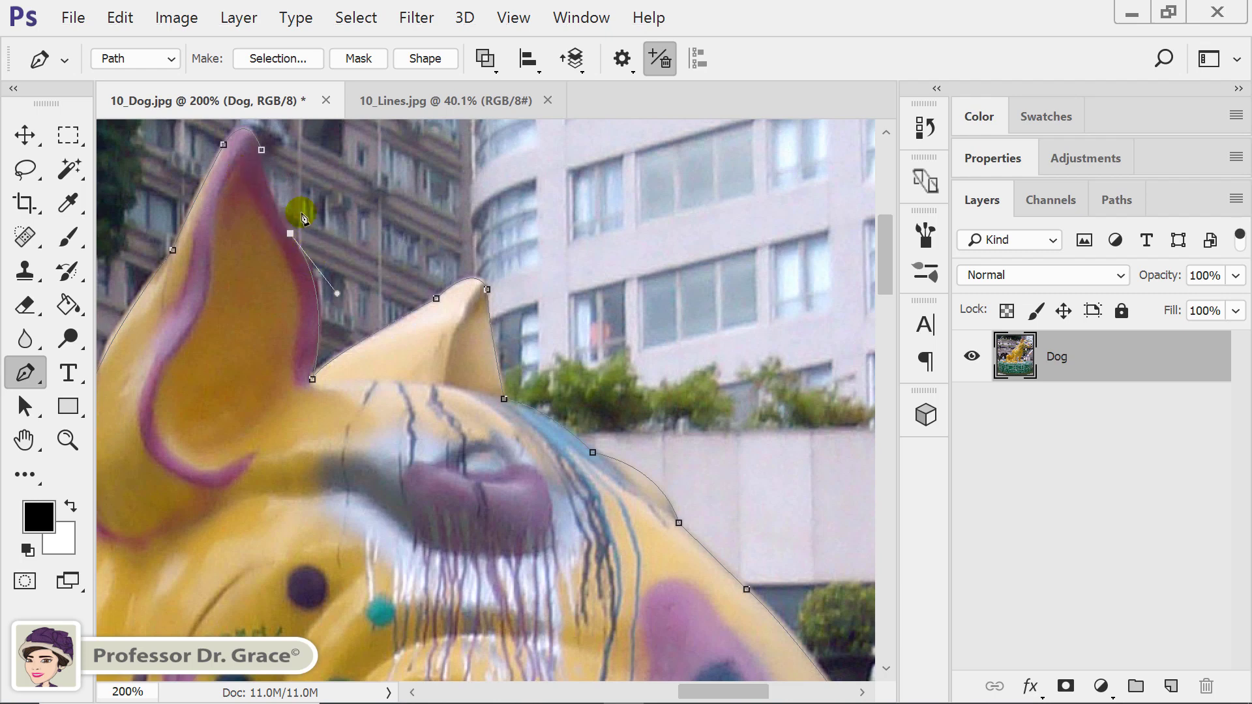
scroll(303, 217, "up", 2)
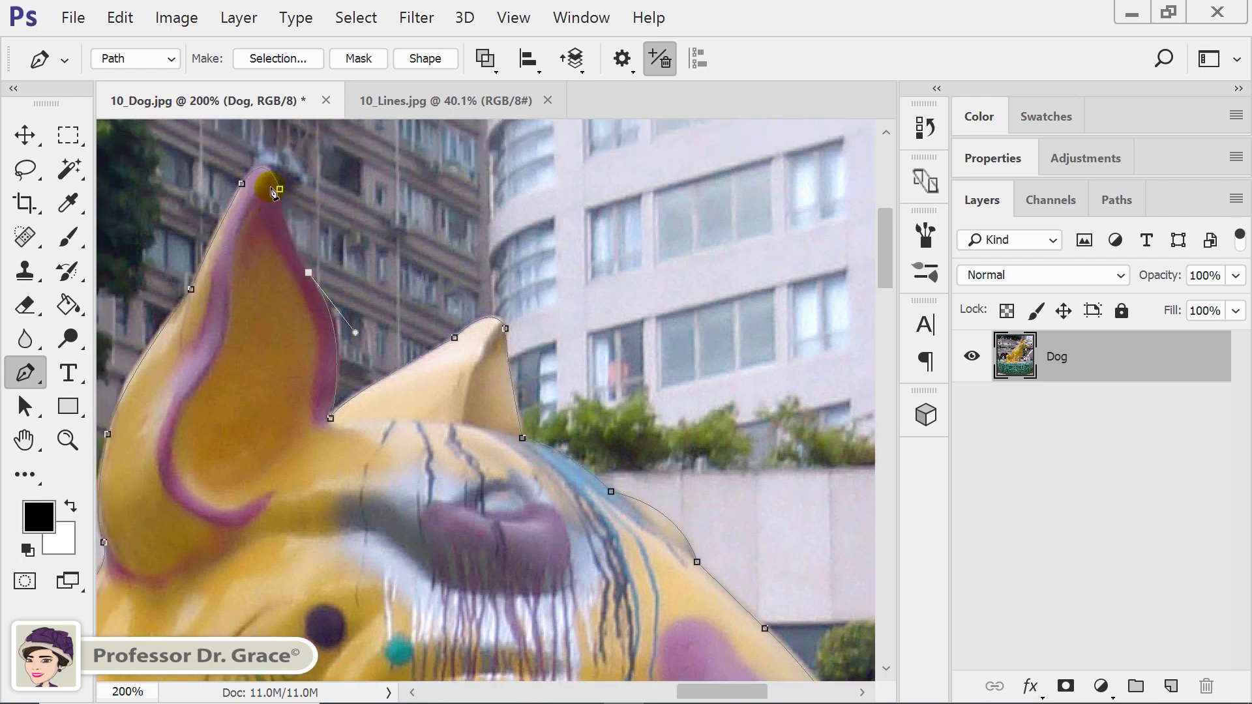
left_click_drag(280, 191, 284, 175)
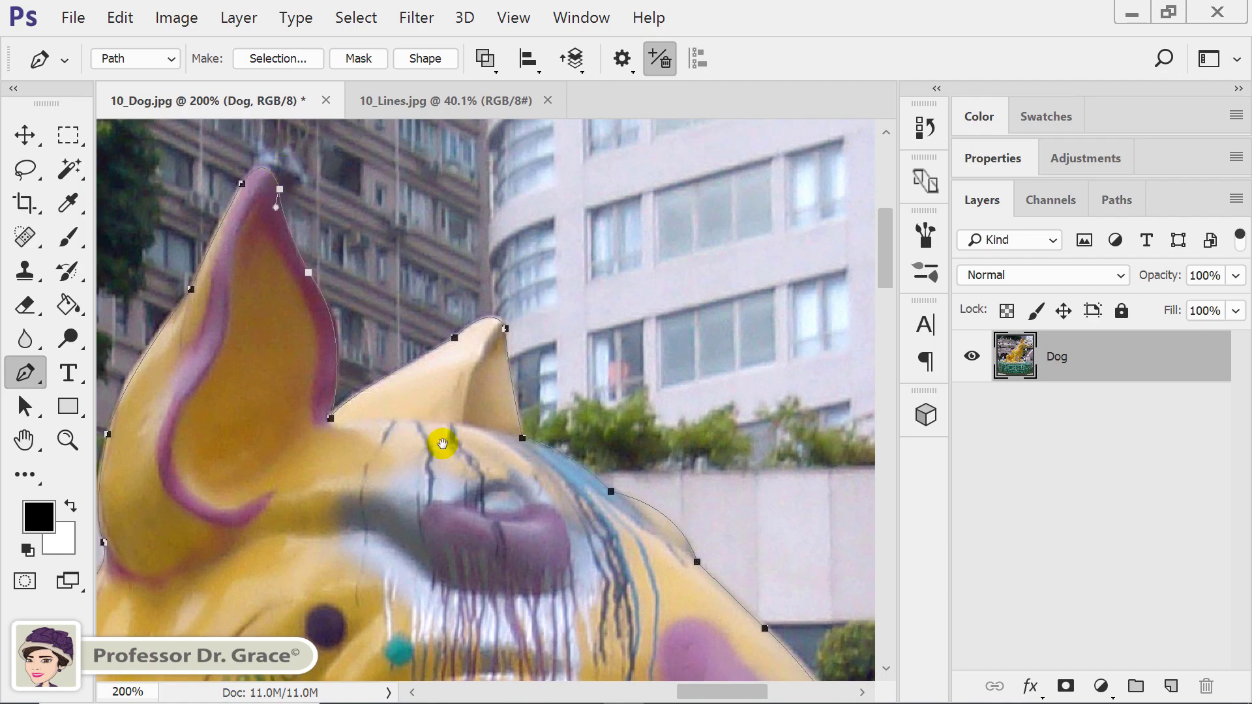
Start a new path where the belly meets the far front leg and curve it along the belly's lower edge.
left_click_drag(499, 518, 463, 124)
left_click_drag(553, 651, 568, 179)
left_click_drag(430, 580, 574, 176)
left_click_drag(358, 573, 714, 544)
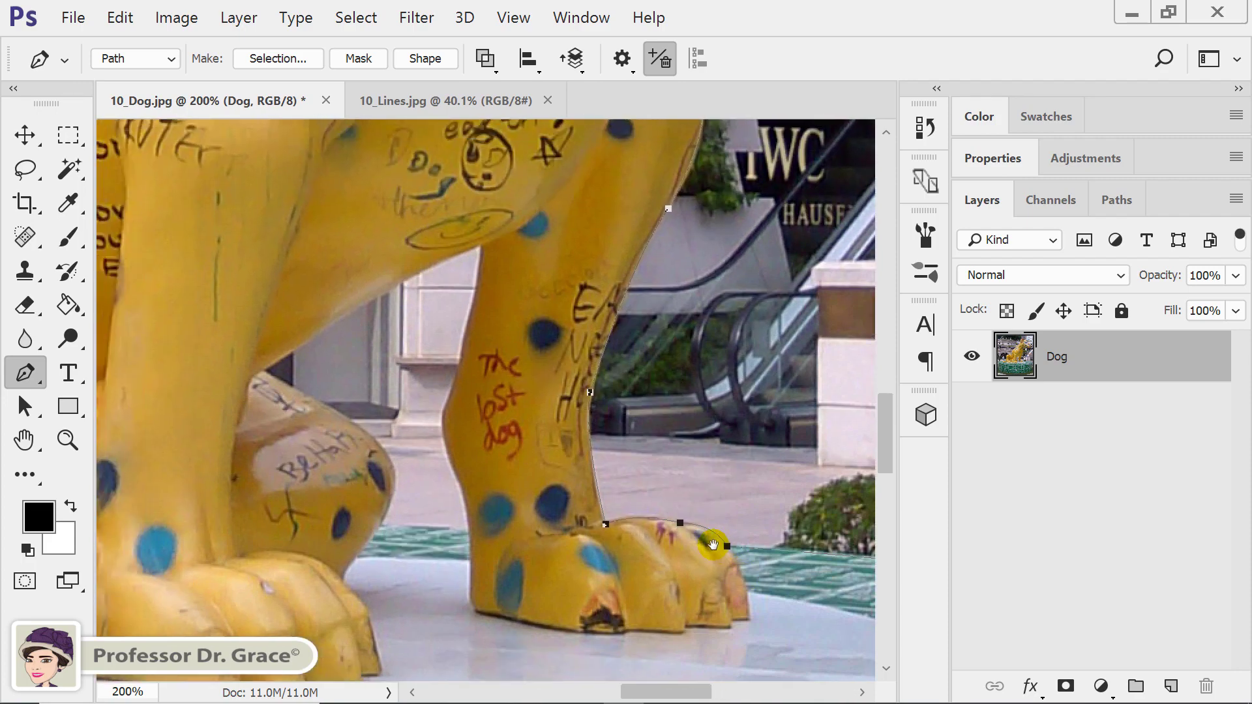
left_click(481, 245)
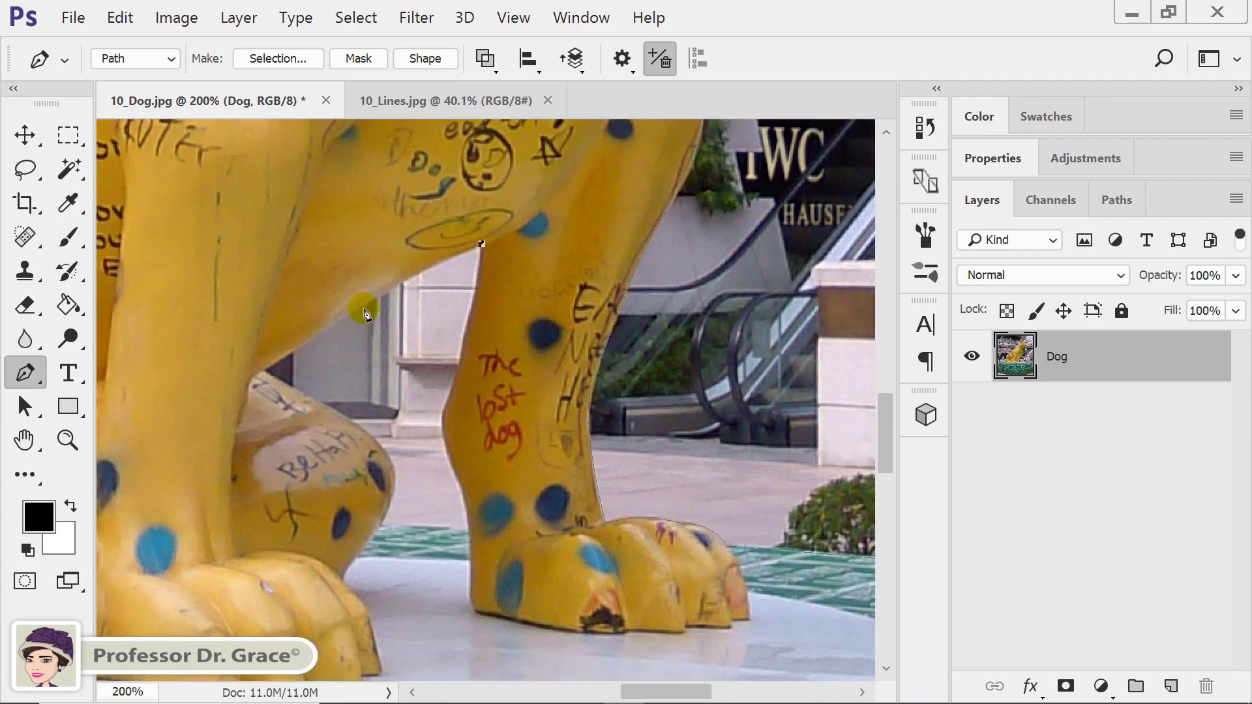
left_click_drag(337, 321, 251, 388)
left_click(336, 323)
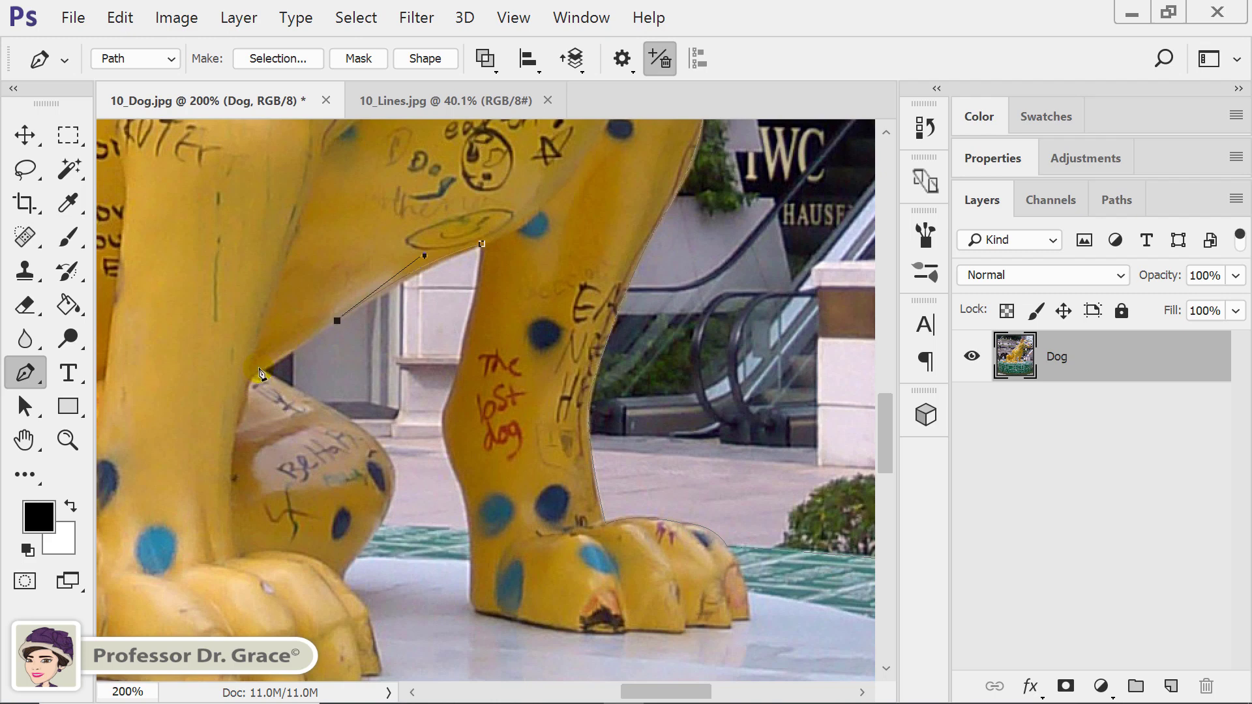
Curve the path to the belly's rear end and around the hind leg to the platform's back edge, removing the forward handles.
left_click_drag(259, 374, 269, 367)
left_click(259, 373)
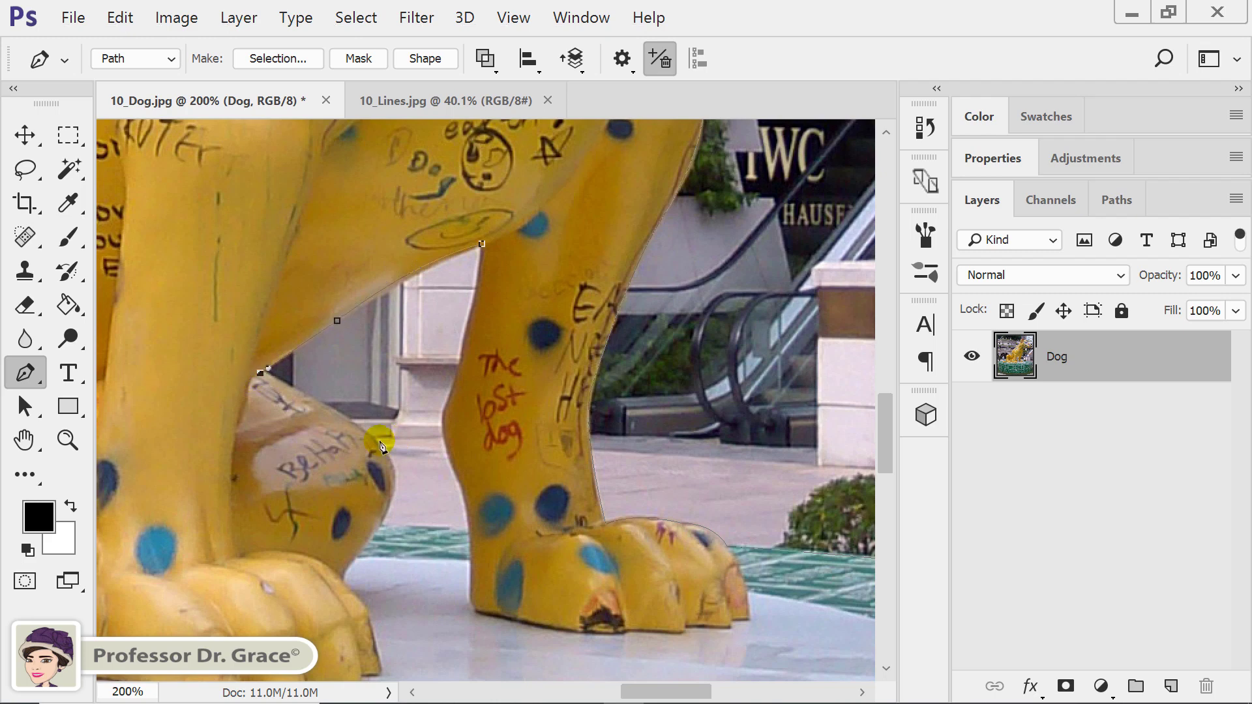
left_click_drag(387, 464, 403, 475)
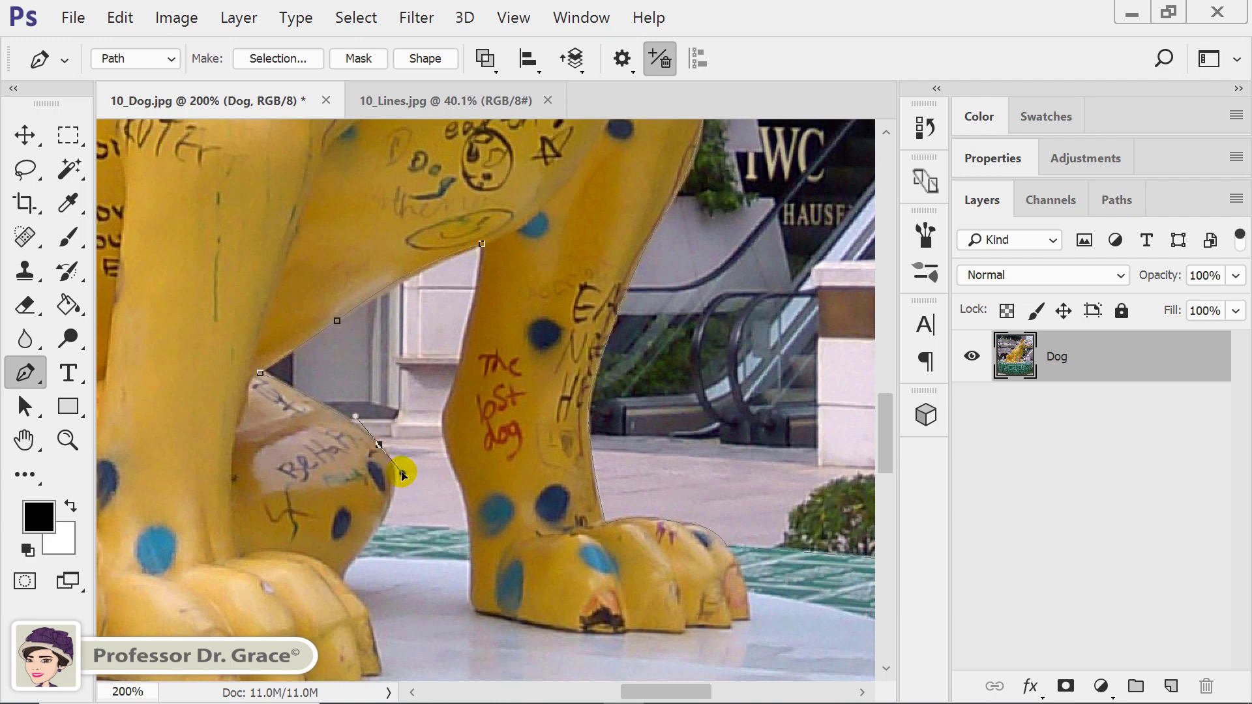
left_click(379, 445, "alt")
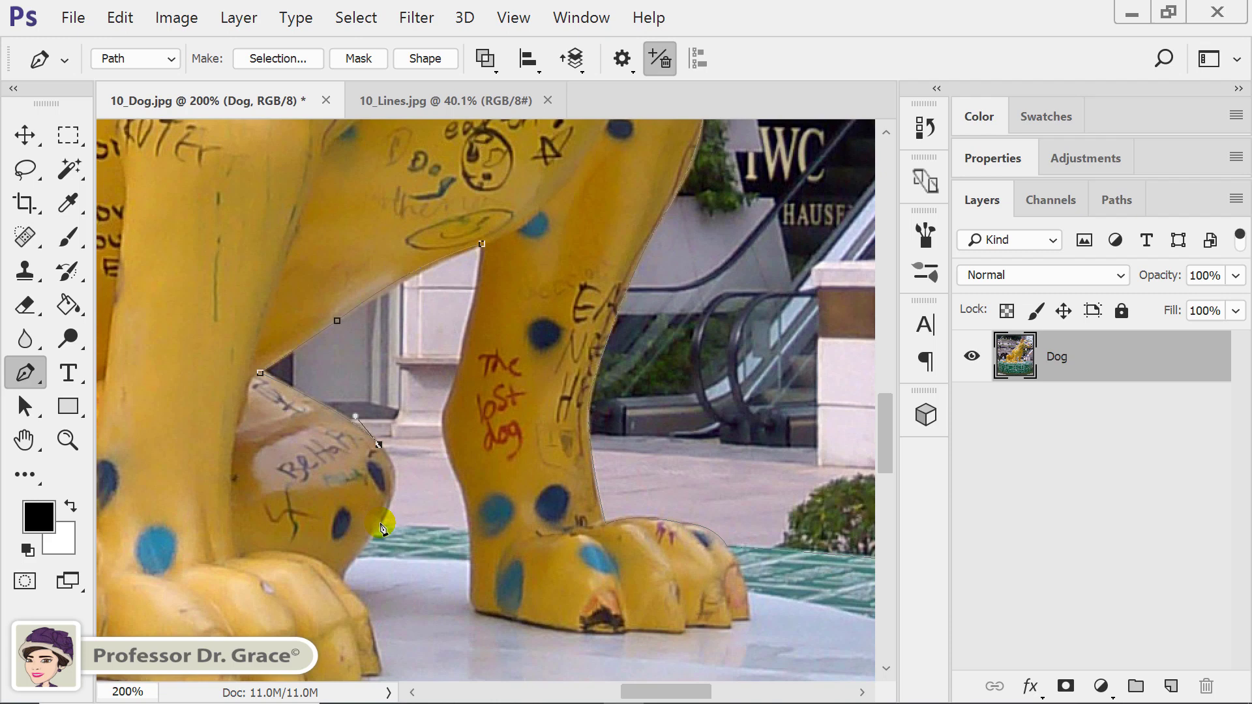
left_click_drag(382, 523, 351, 569)
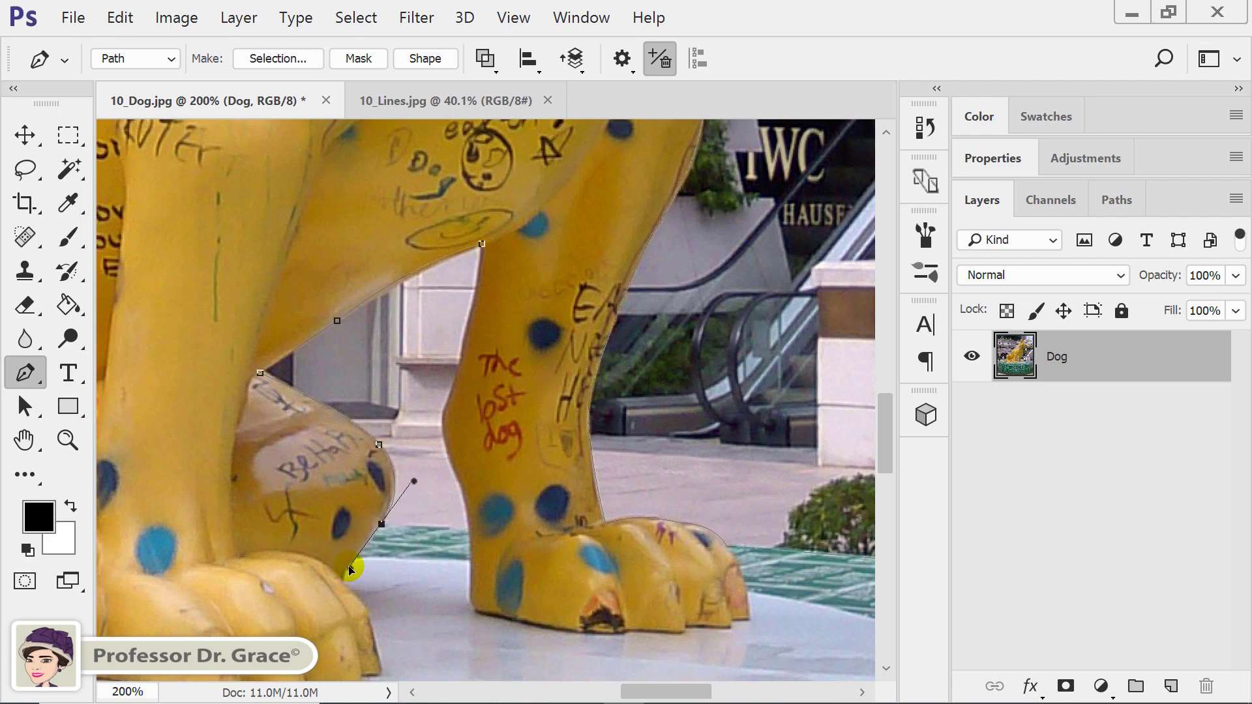
left_click(381, 525)
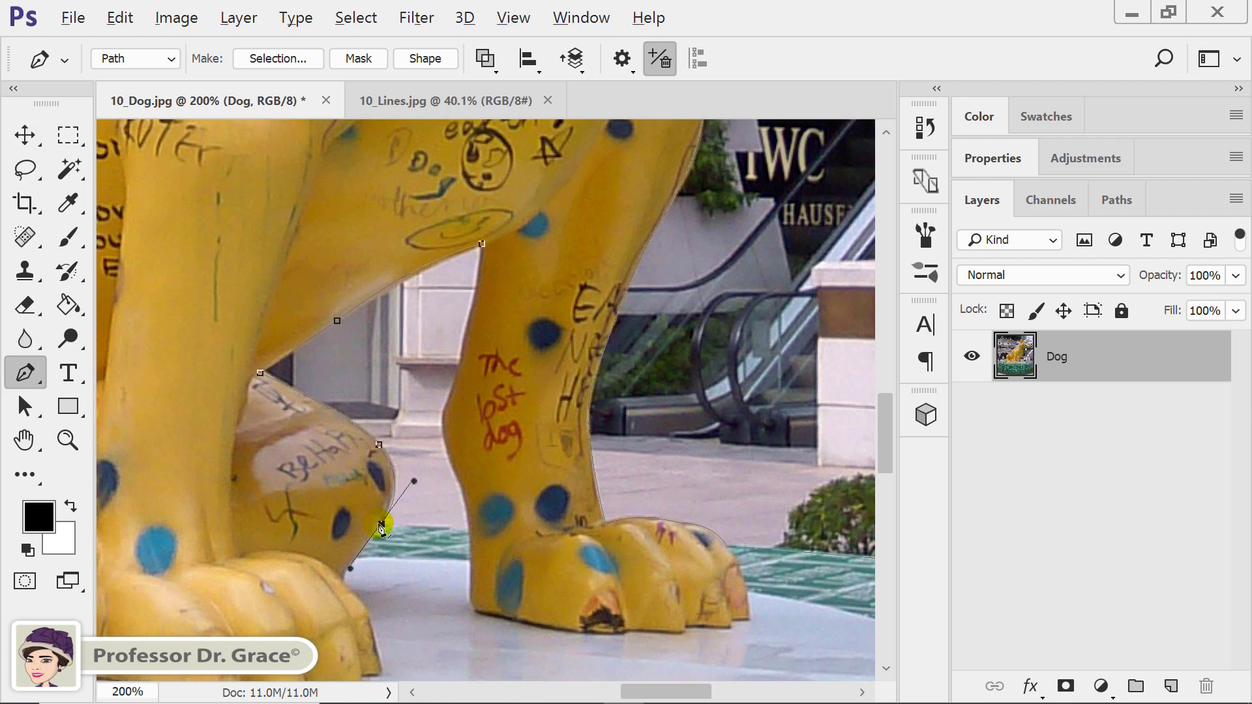
left_click(381, 525, "alt")
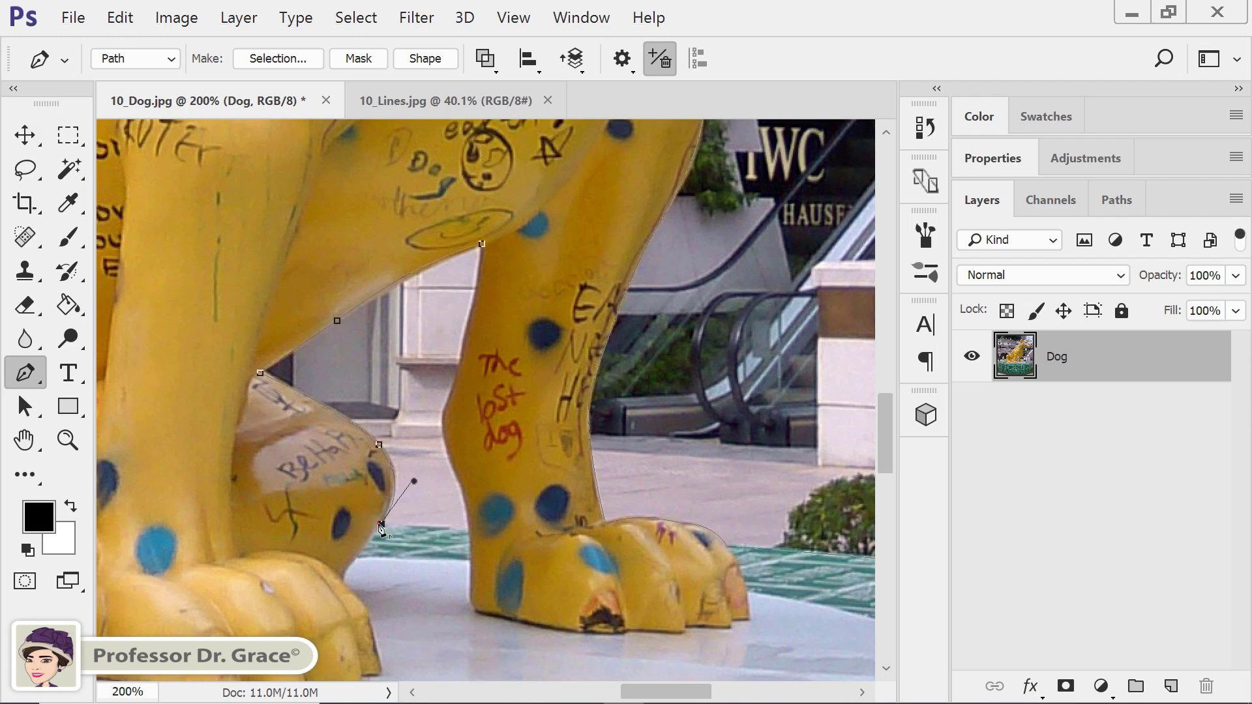
Continue the path along the platform's back edge to the far front leg, ending on a corner anchor.
left_click(469, 532)
left_click_drag(469, 532, 486, 539)
left_click(469, 533, "alt")
Trace the inner edge of the far front leg upward and close the path on its starting anchor at the belly.
left_click_drag(448, 461, 428, 436)
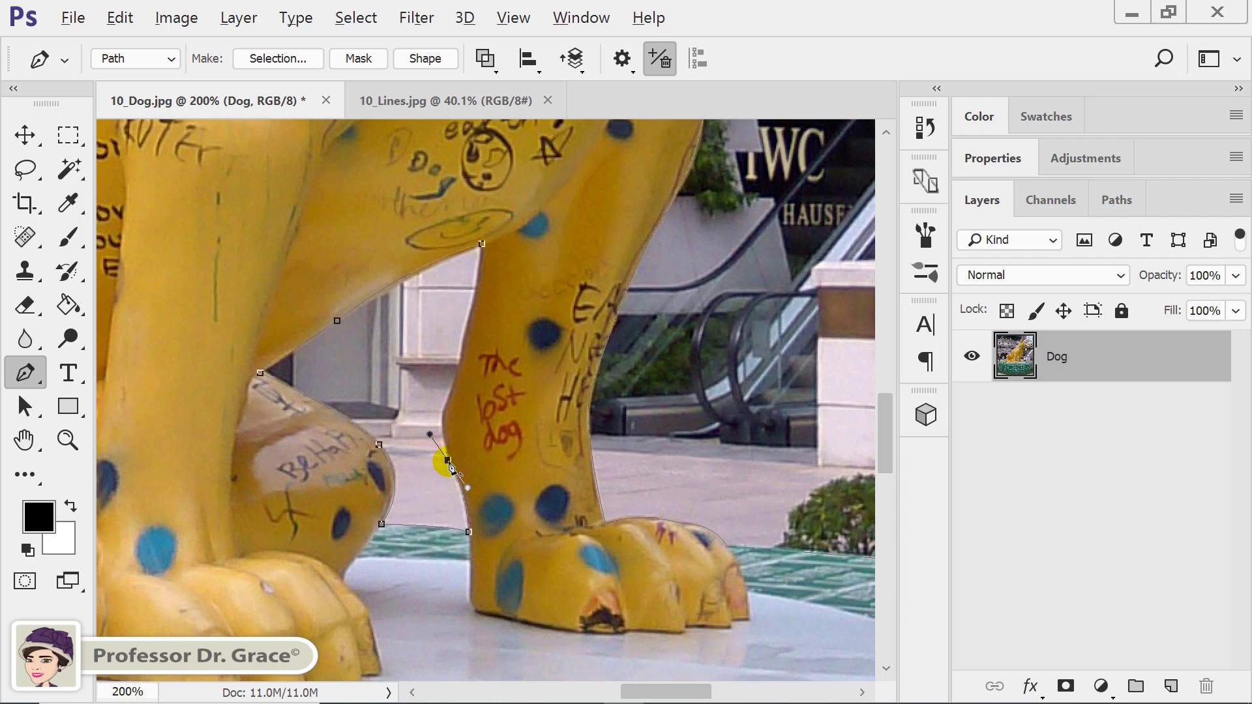
left_click(448, 460, "alt")
left_click_drag(453, 391, 470, 354)
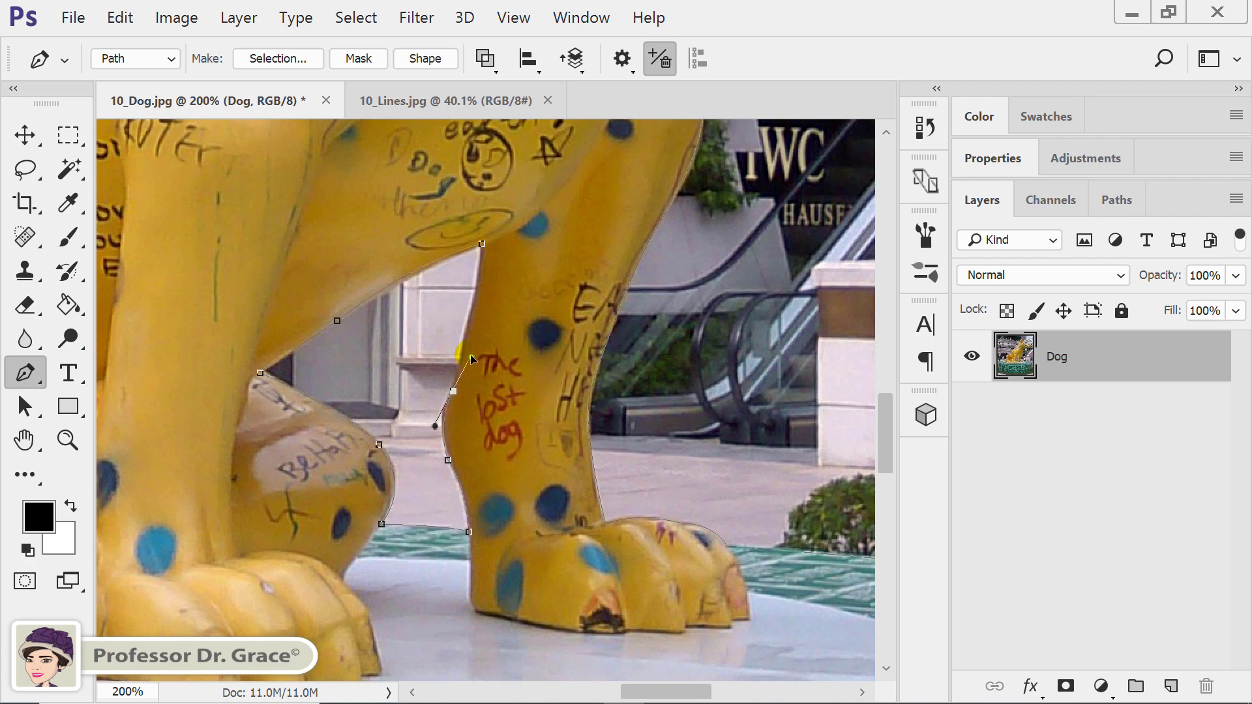
left_click(454, 391, "alt")
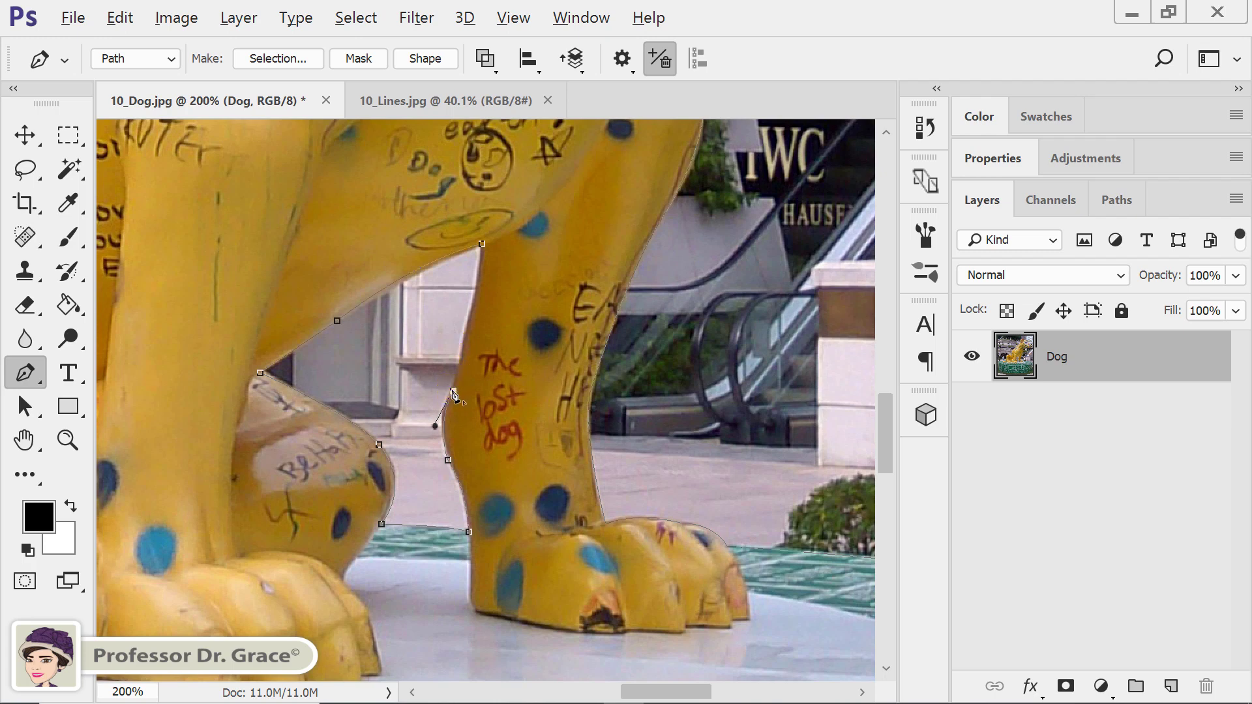
left_click(482, 245)
key("ctrl+z")
left_click_drag(482, 244, 484, 221)
Convert the paths to a selection, invert it and delete the background around the dog and platform, leaving nothing selected.
key("ctrl+0")
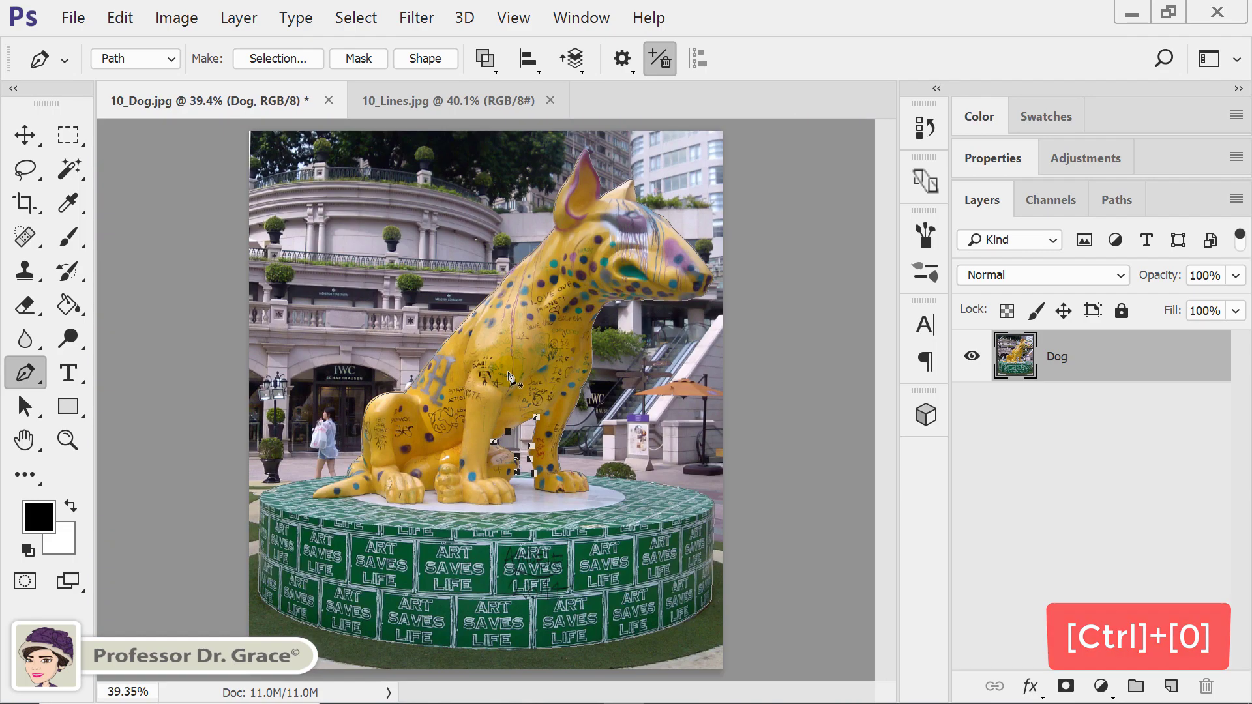
key("ctrl+Return")
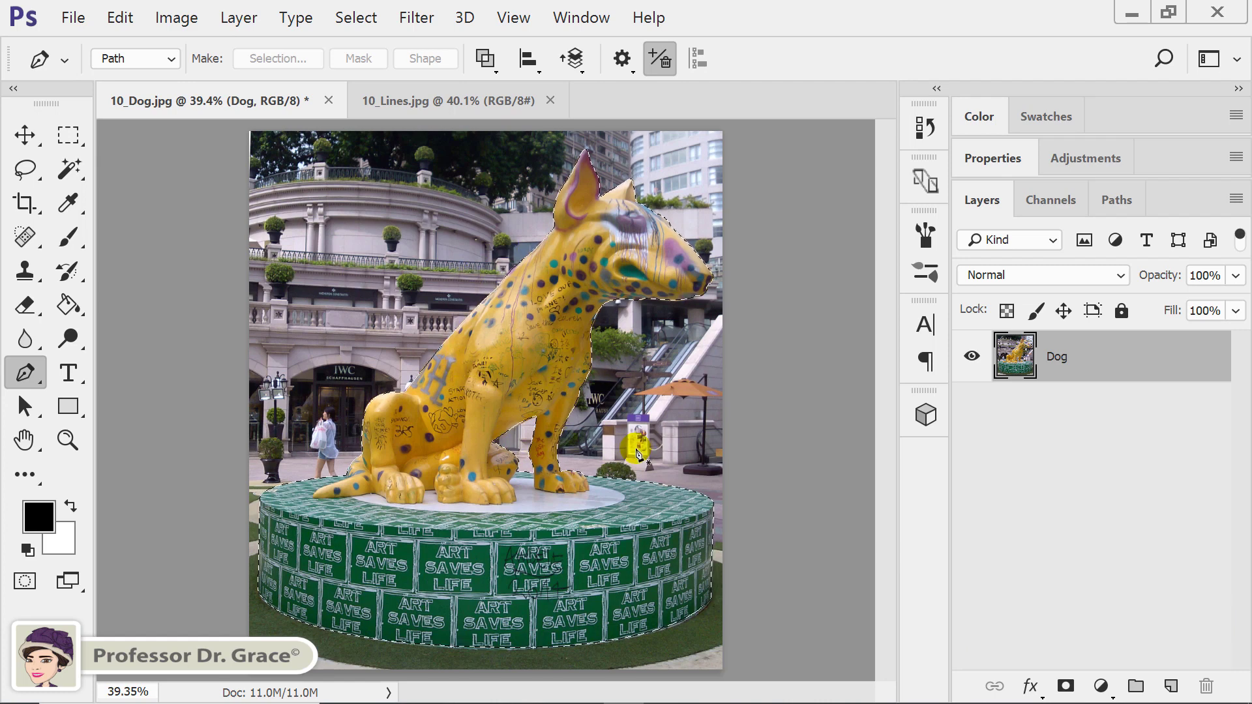
key("ctrl+shift+i")
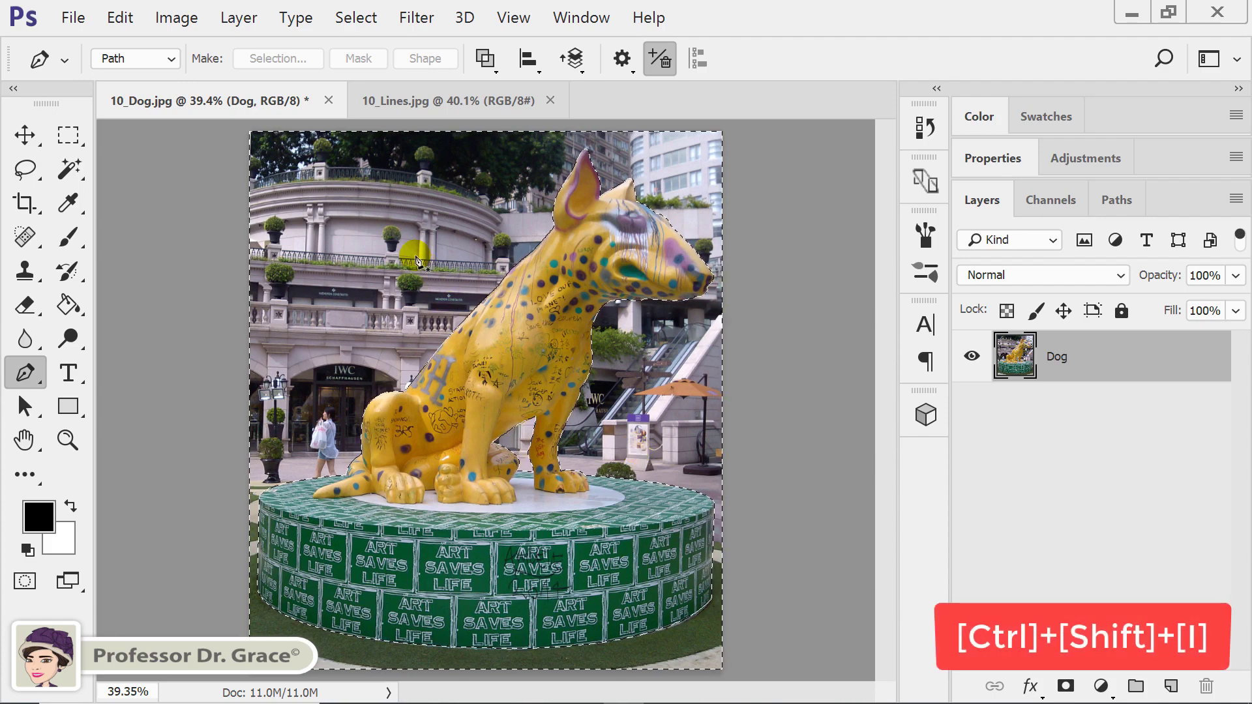
key("Delete")
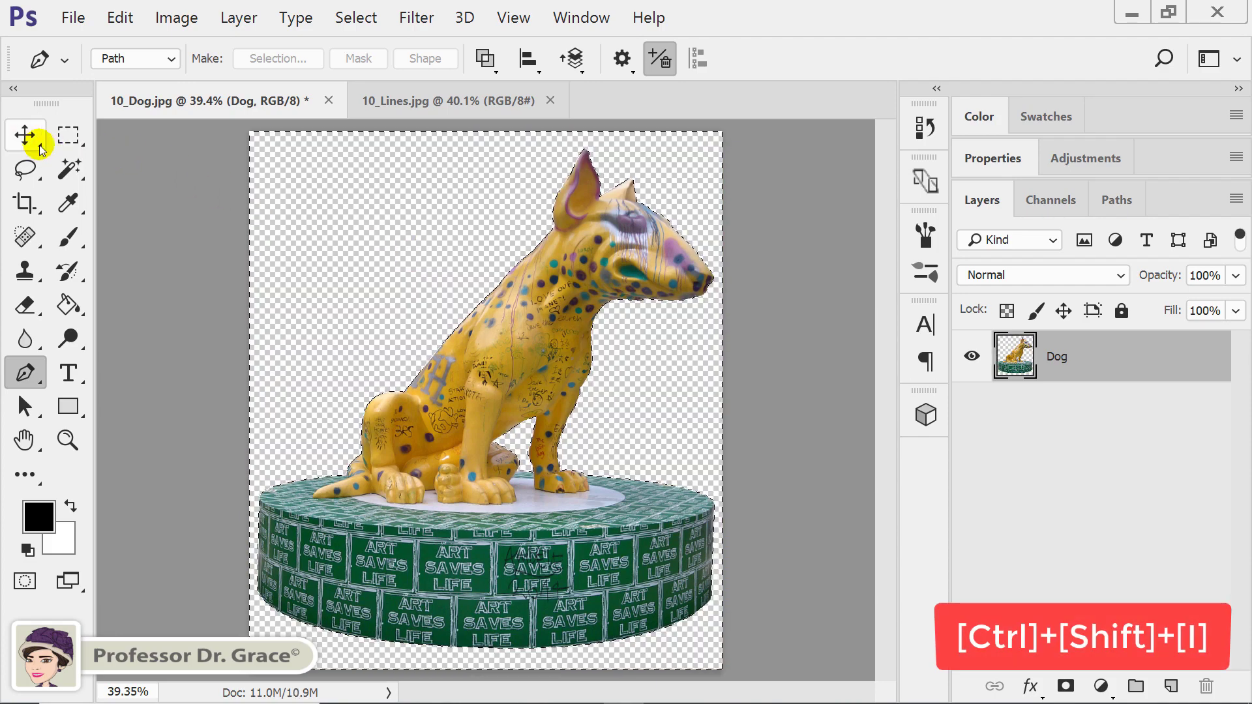
left_click(26, 135)
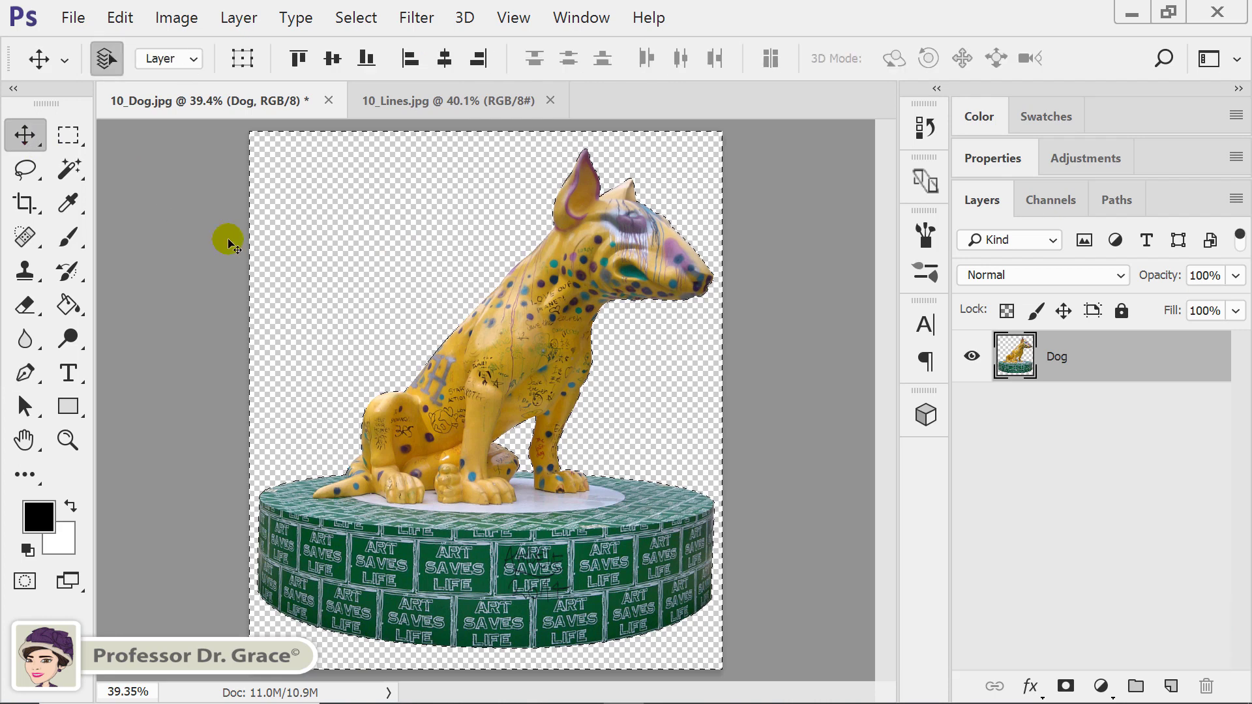
key("ctrl+d")
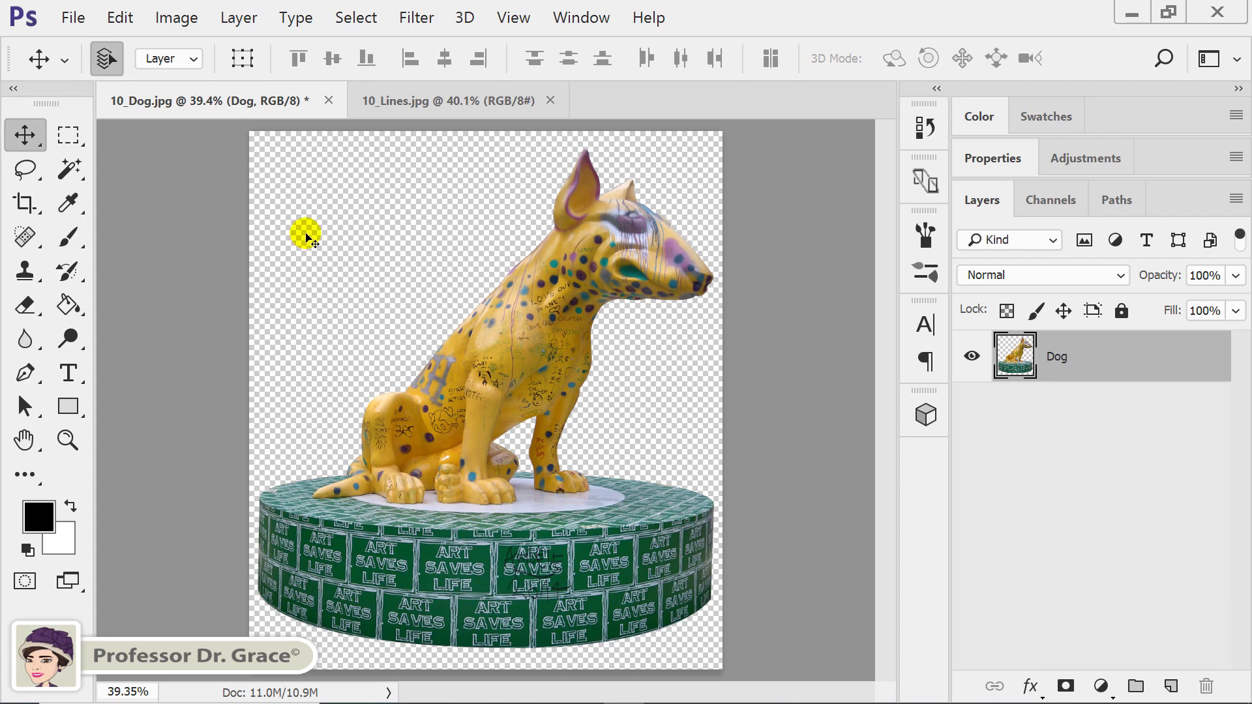
Copy the whole striped image from 10_Lines.jpg into 10_Dog.jpg and place its layer below the Dog layer.
left_click(437, 100)
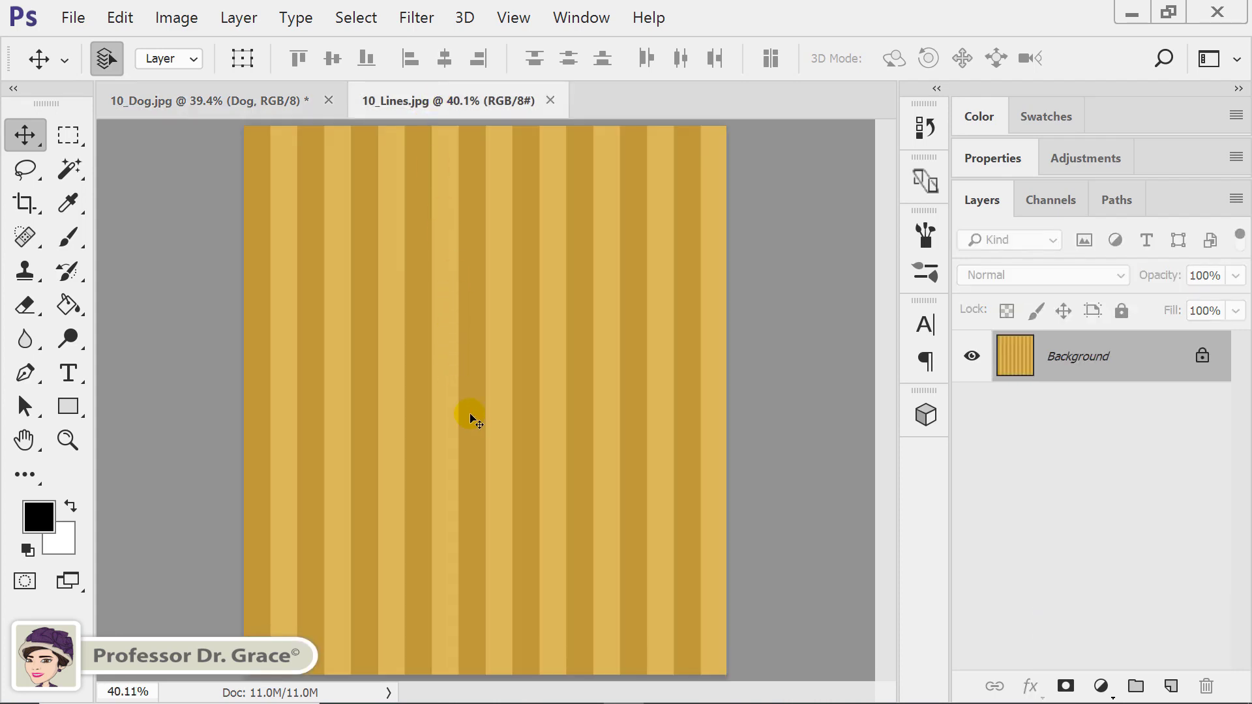
key("ctrl+a")
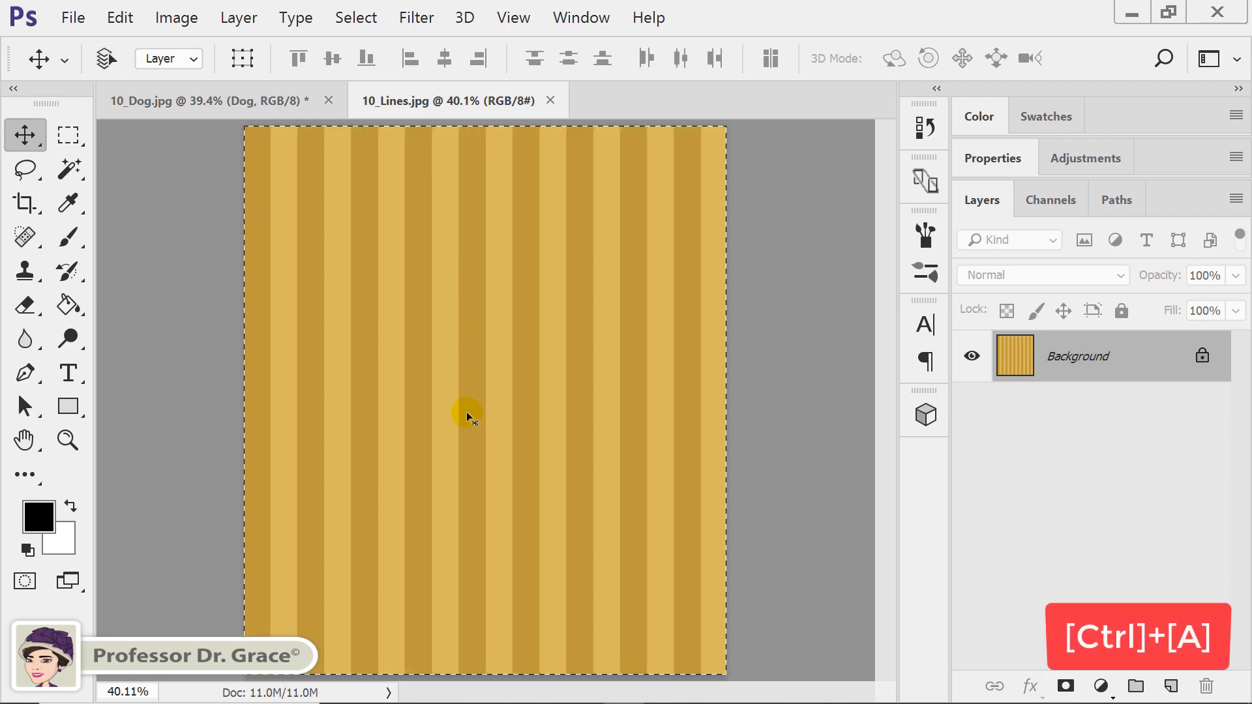
key("ctrl+c")
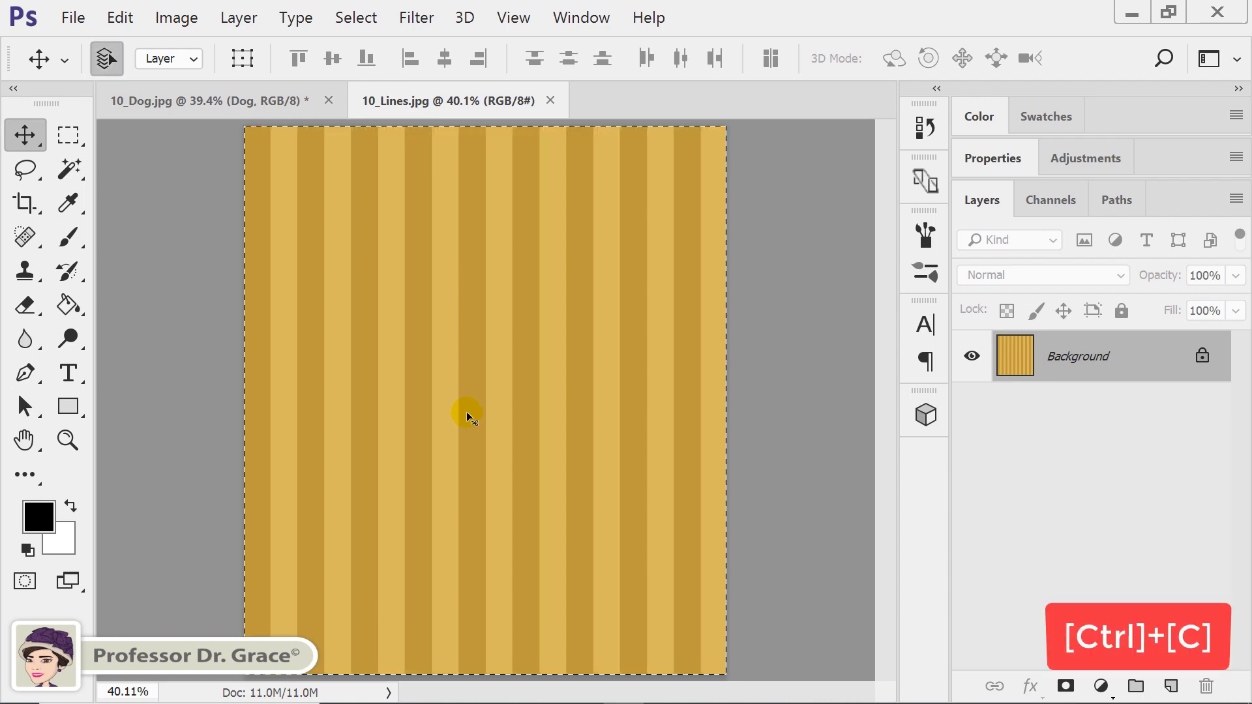
left_click(205, 104)
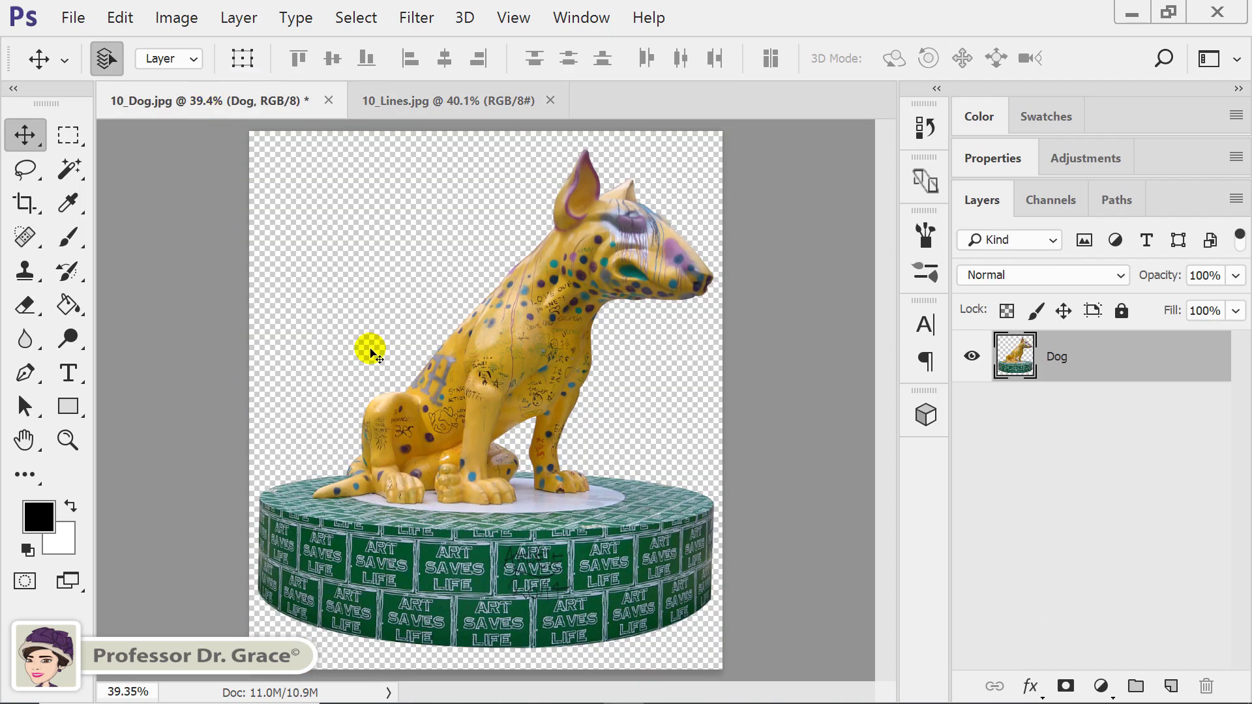
key("ctrl+v")
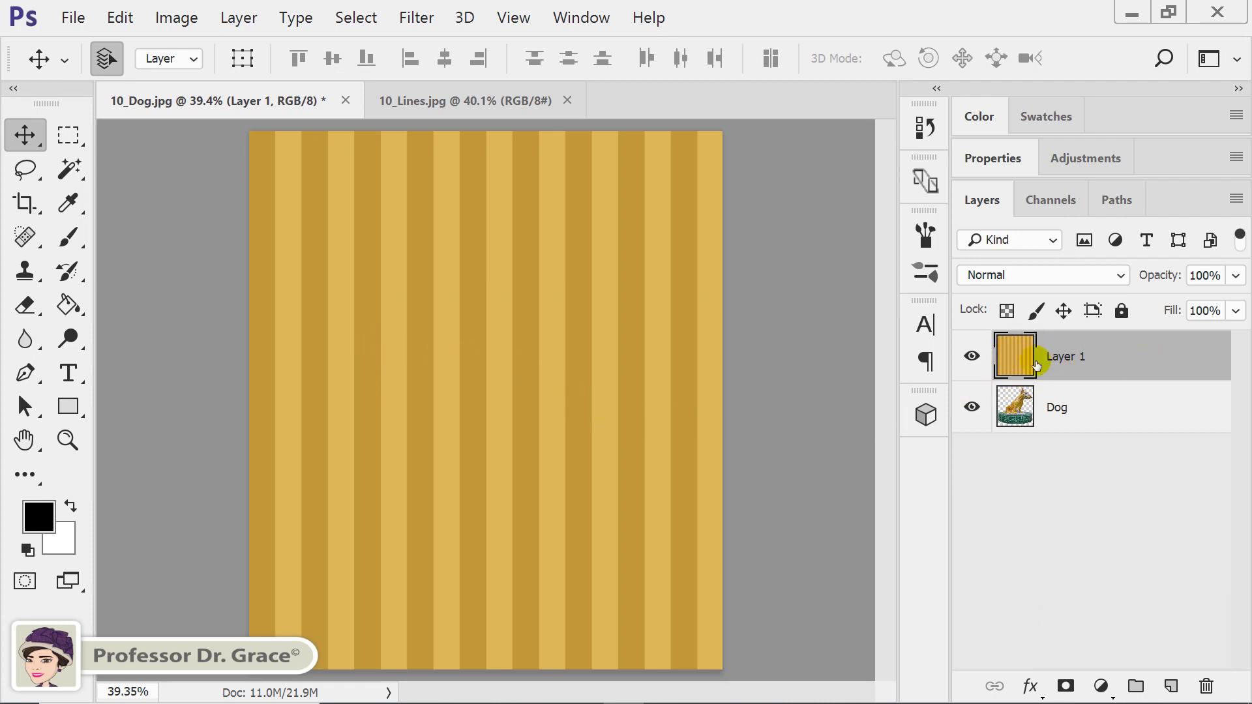
left_click_drag(1136, 354, 1125, 434)
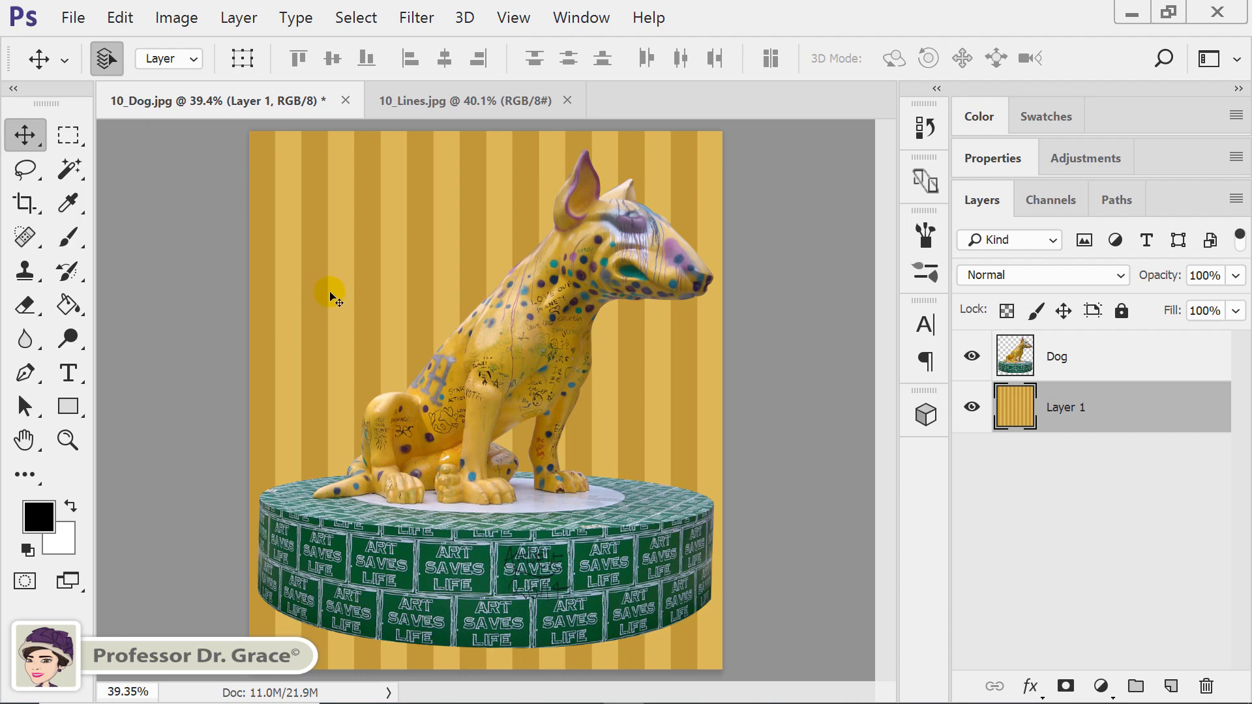
Apply the Polar Coordinates filter to the striped layer with Rectangular to Polar, and deselect the layer.
left_click(418, 17)
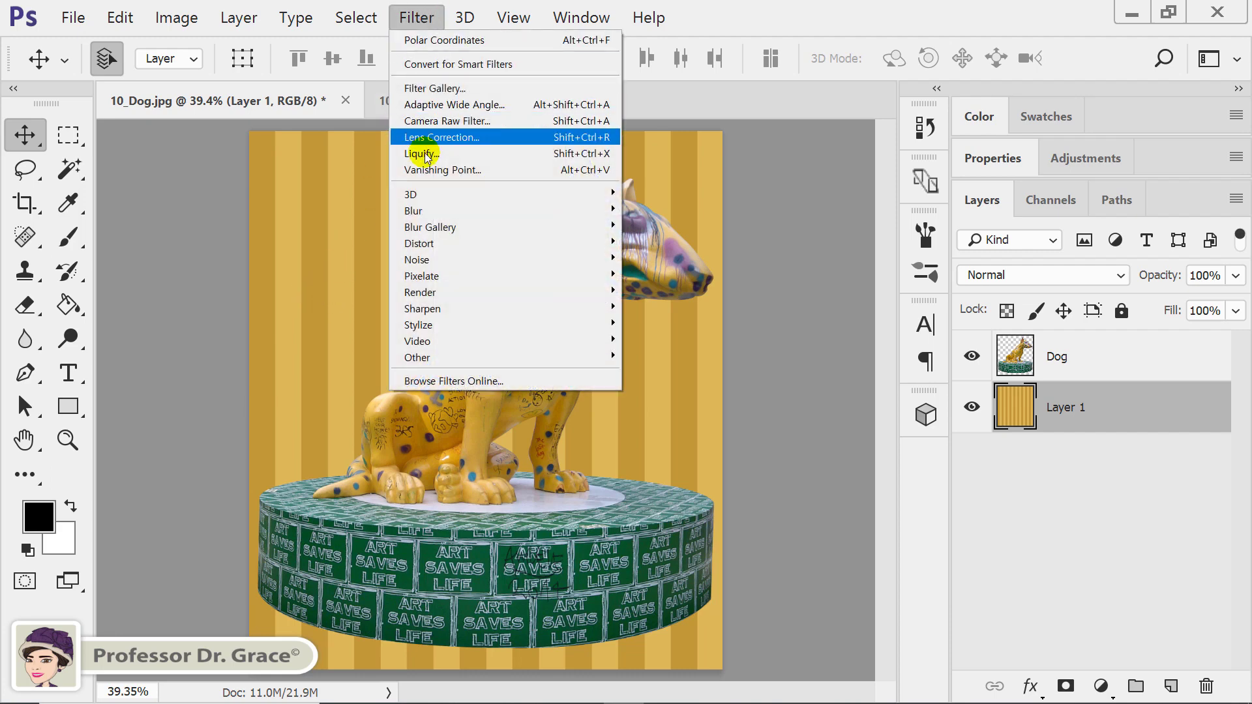
mouse_move(448, 243)
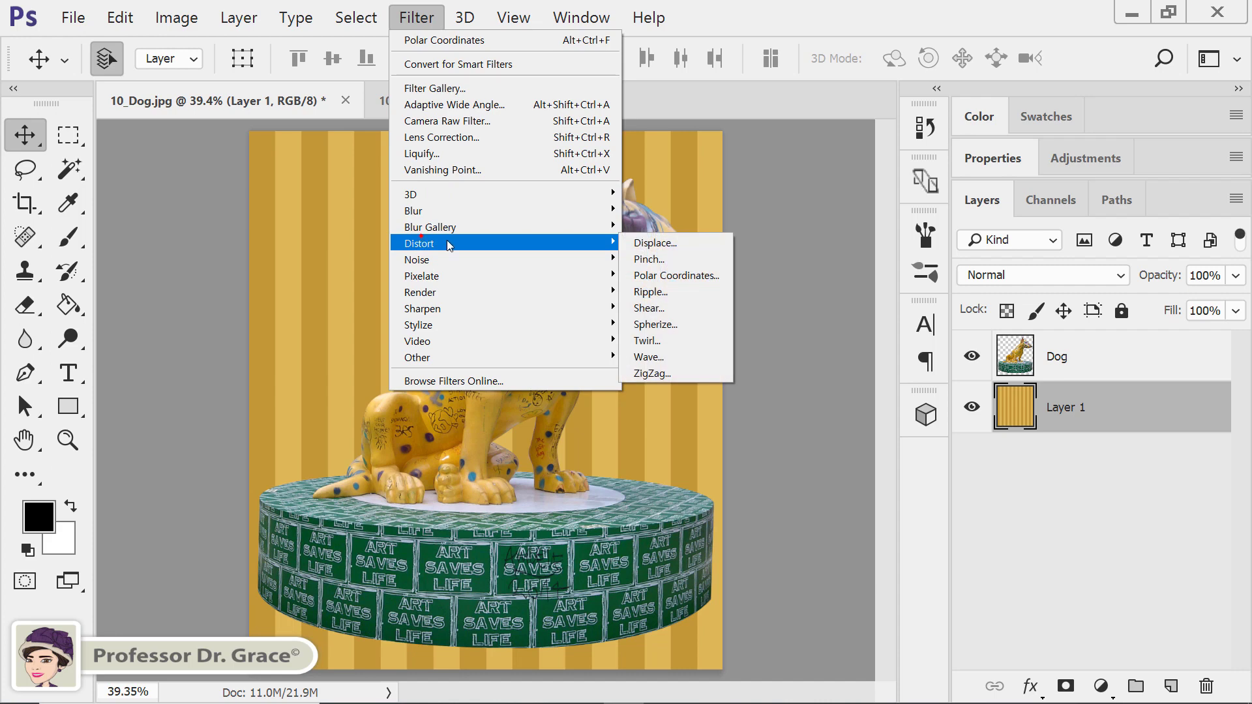
left_click(719, 281)
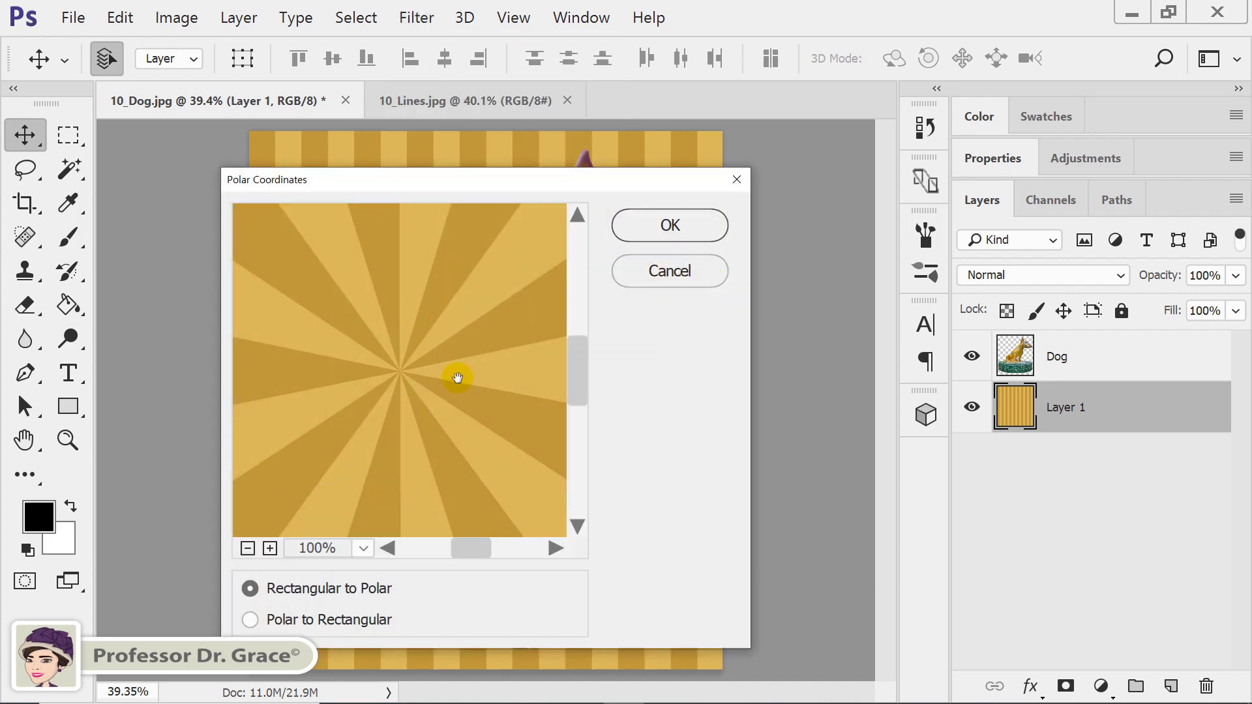
left_click(250, 621)
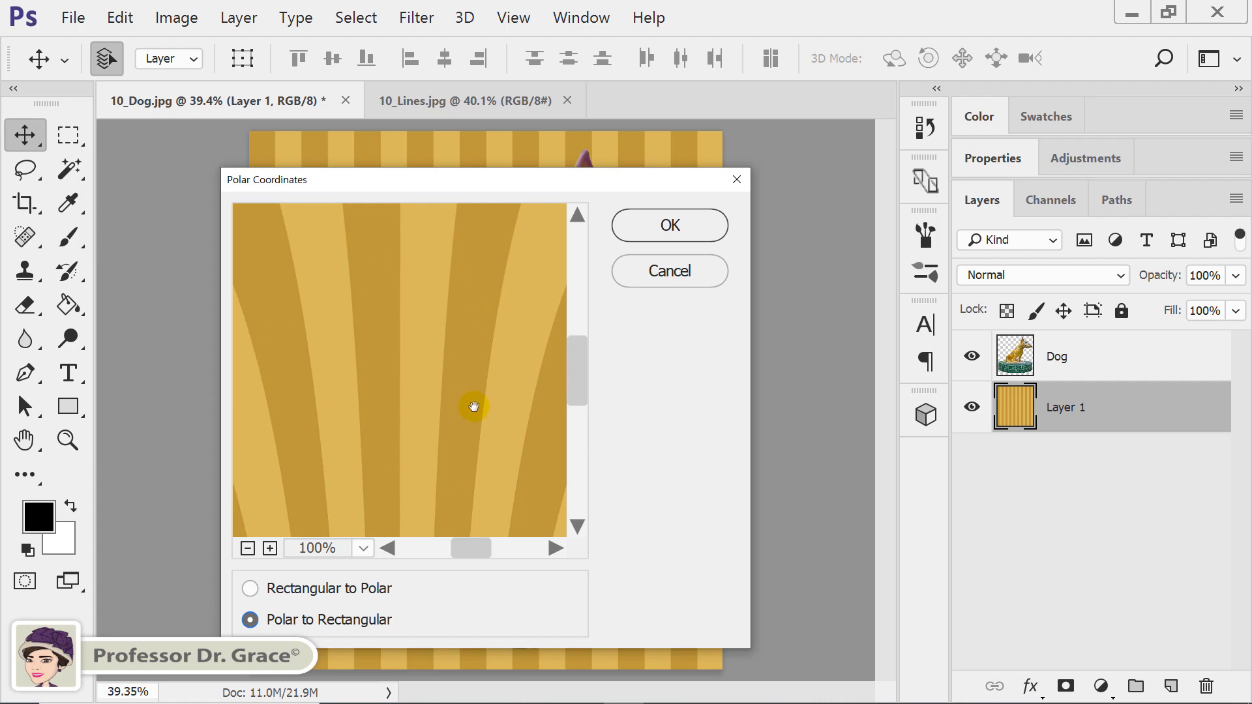
left_click_drag(474, 407, 458, 378)
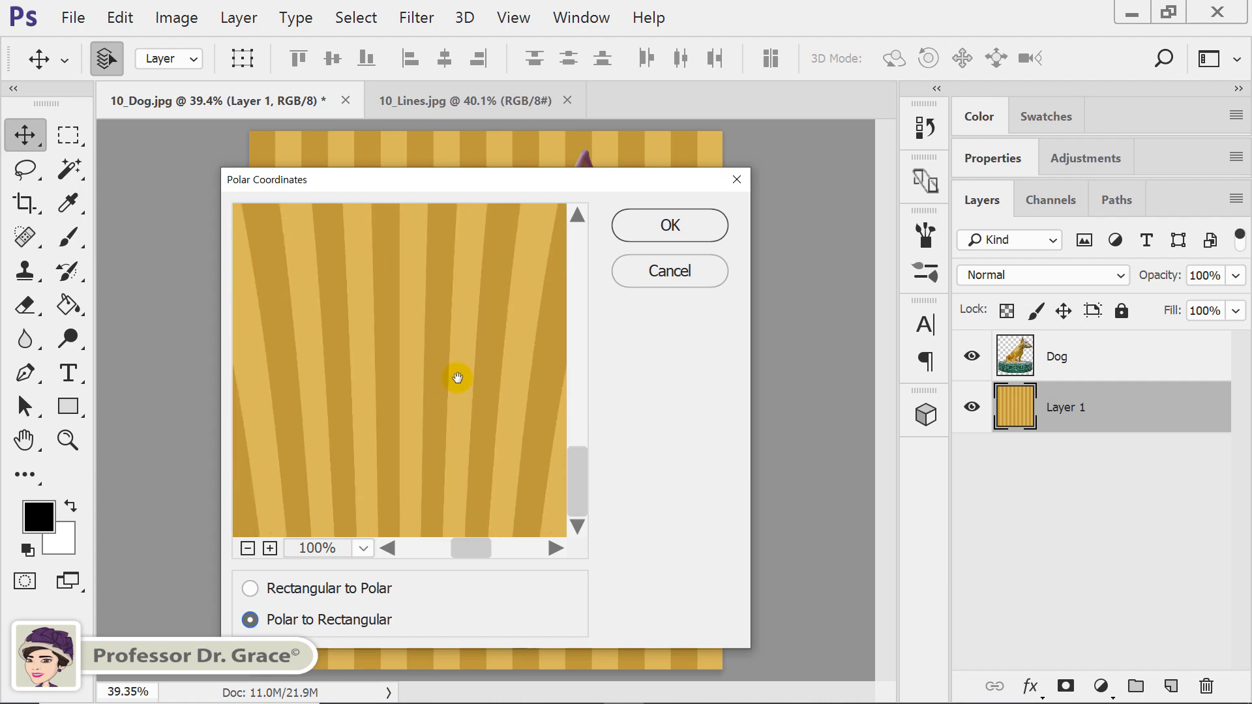
left_click(289, 592)
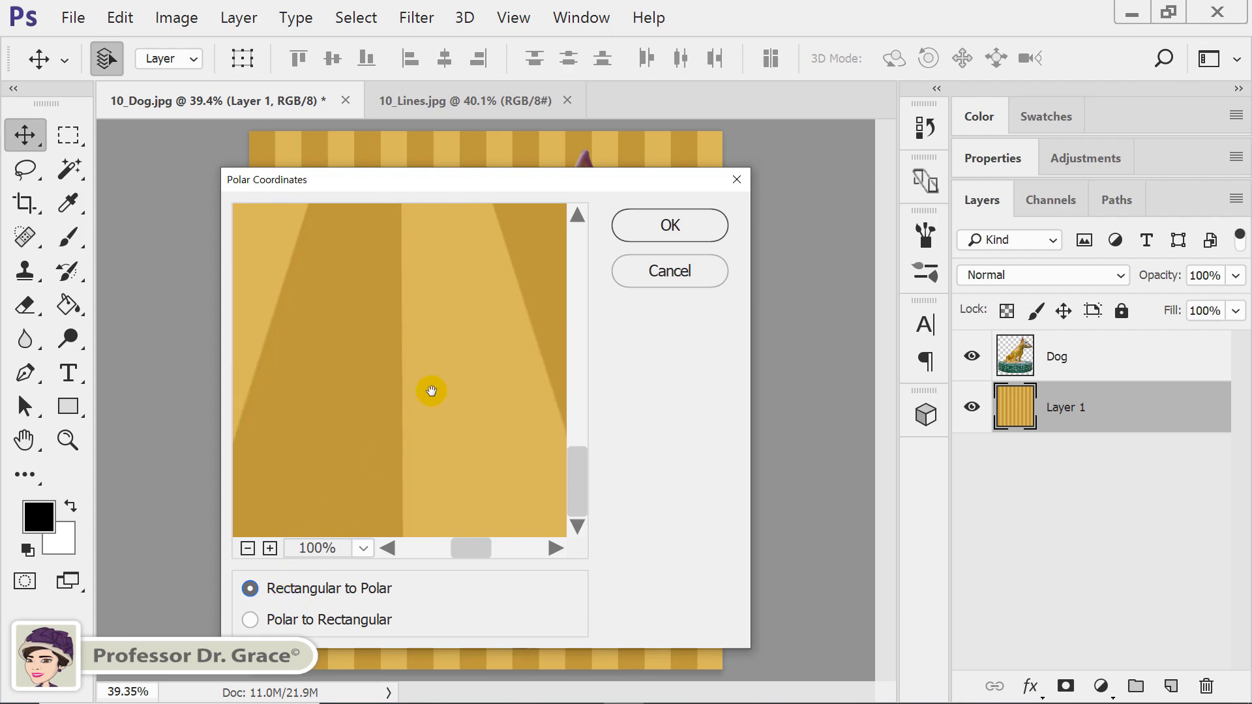
left_click(711, 229)
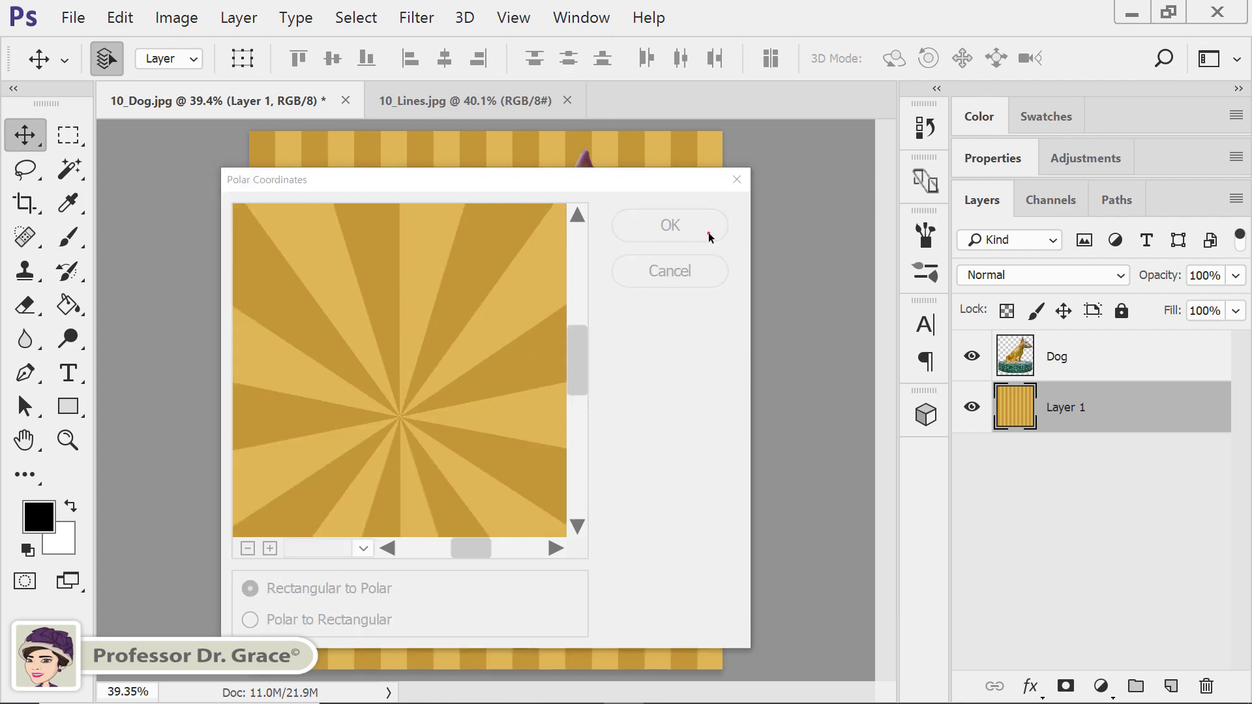
left_click(770, 432)
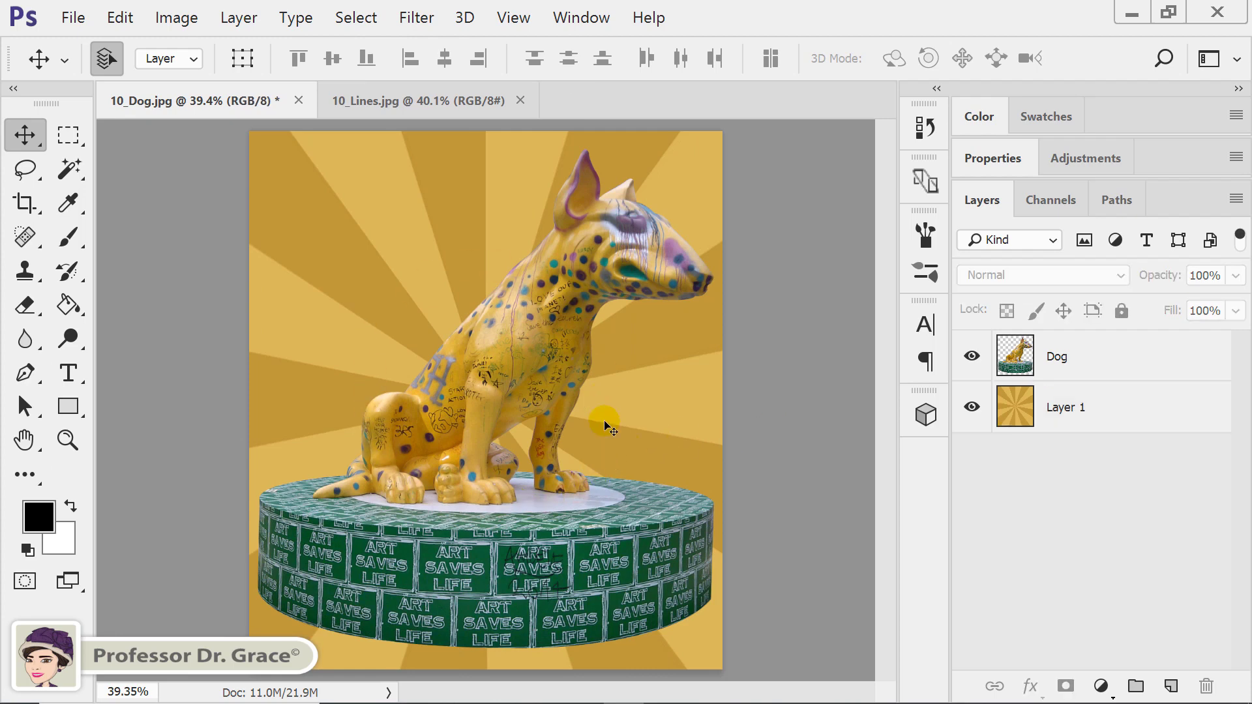